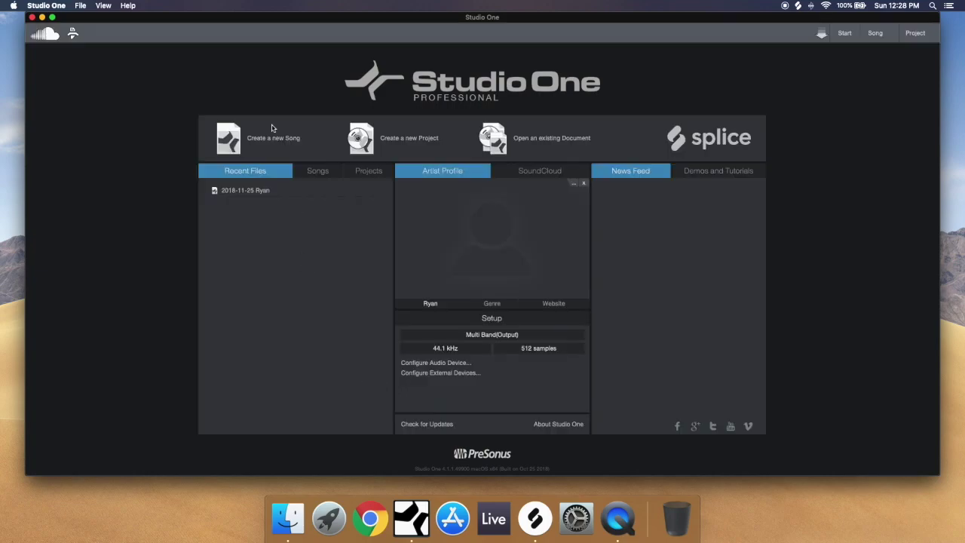
Step: Create a new empty song at 44.1 kHz, 24 Bit and 150 BPM
click(267, 138)
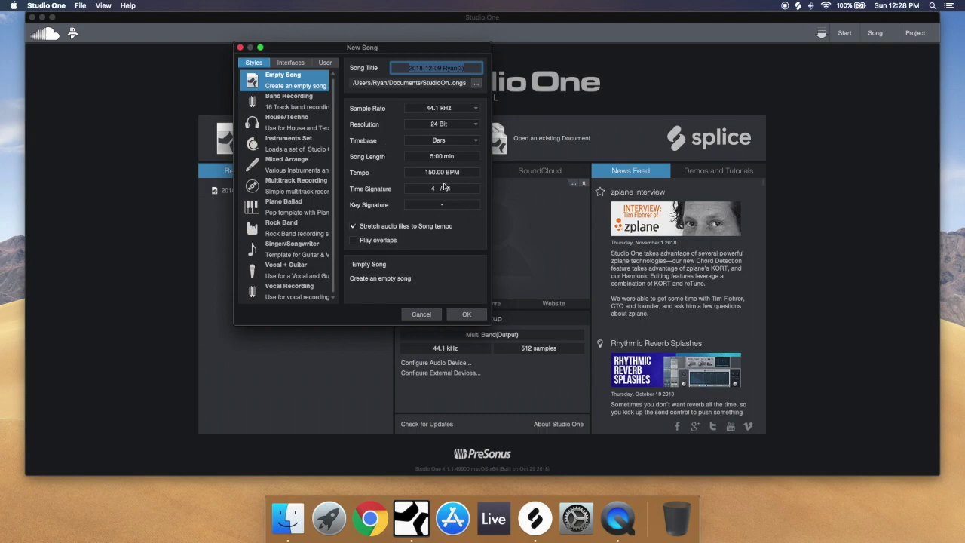
click(463, 314)
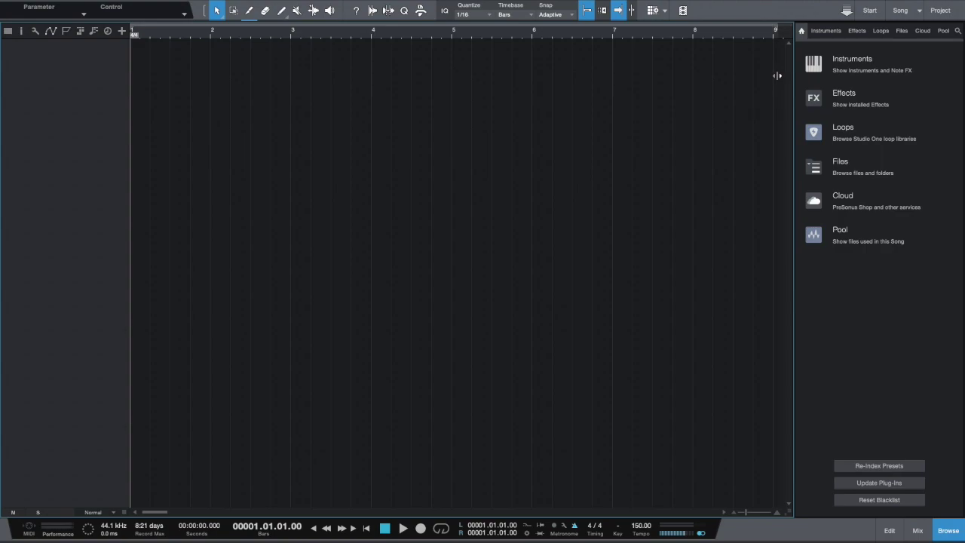
right_click(408, 33)
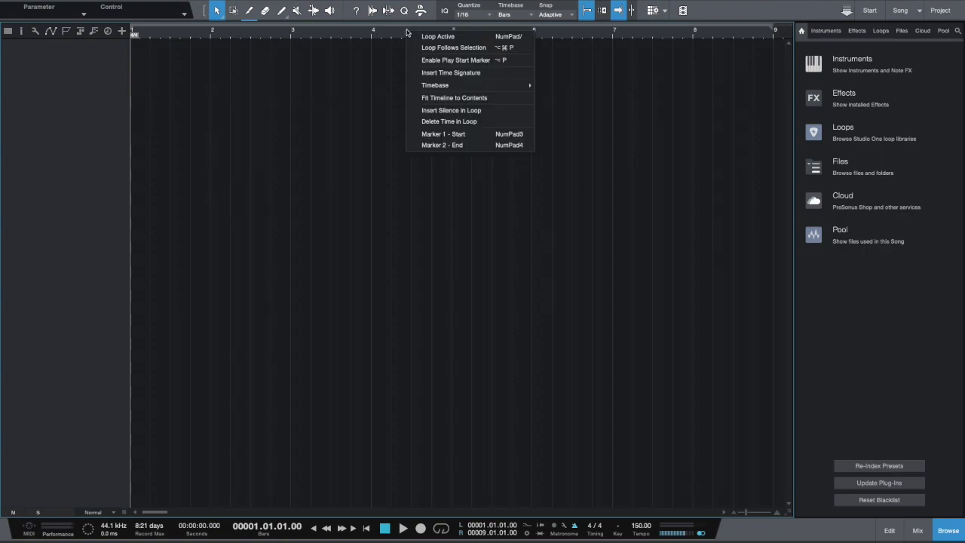
click(449, 43)
right_click(408, 33)
click(431, 44)
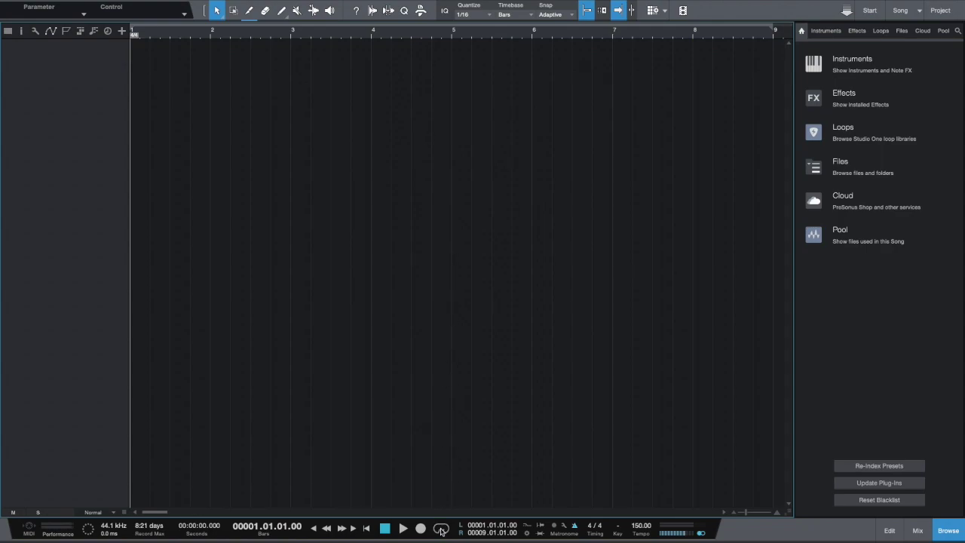
Step: Enable the play start marker on the timeline and test starting and stopping playback from bar 1
right_click(299, 34)
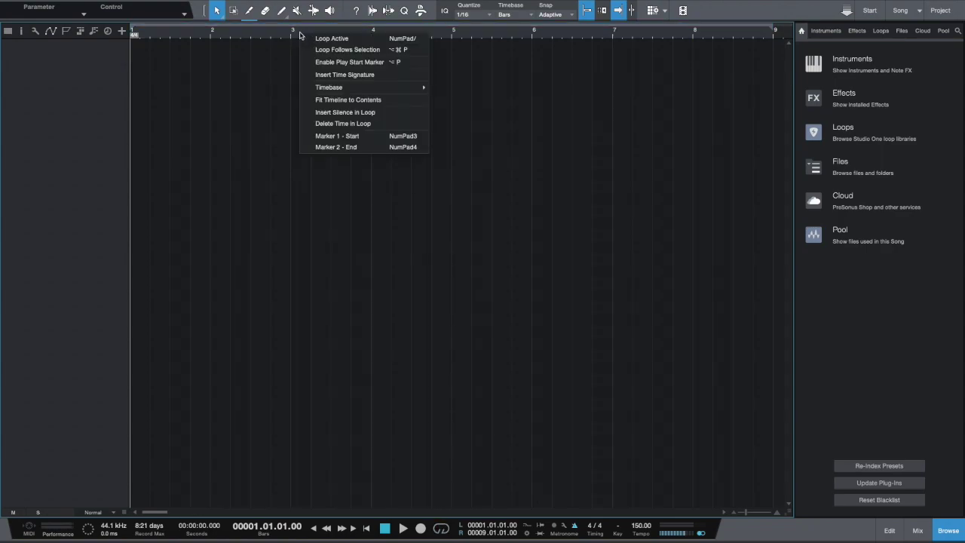
click(340, 63)
key(space)
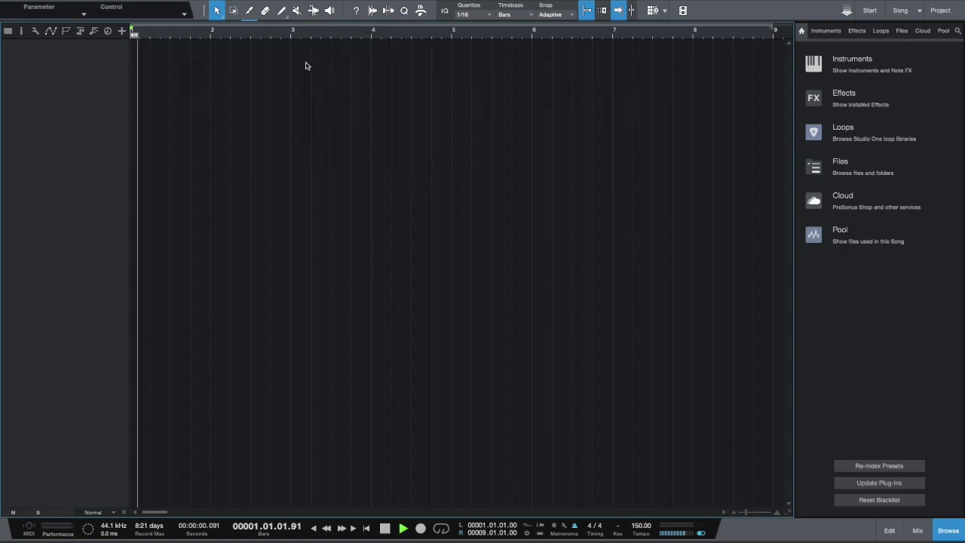
key(space)
key(space)
key(space)
Step: Move the play start marker to bar 3, test playback from there, and return the marker to bar 1
drag(133, 35, 294, 66)
key(space)
key(space)
drag(292, 32, 127, 69)
drag(135, 35, 114, 42)
key(space)
key(space)
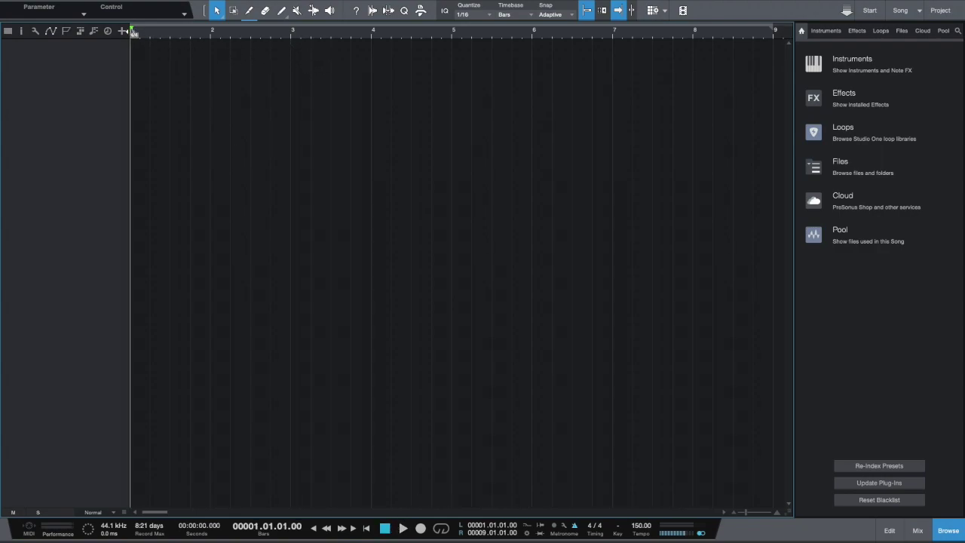
Step: Show the mix console and add three FX channels
click(918, 530)
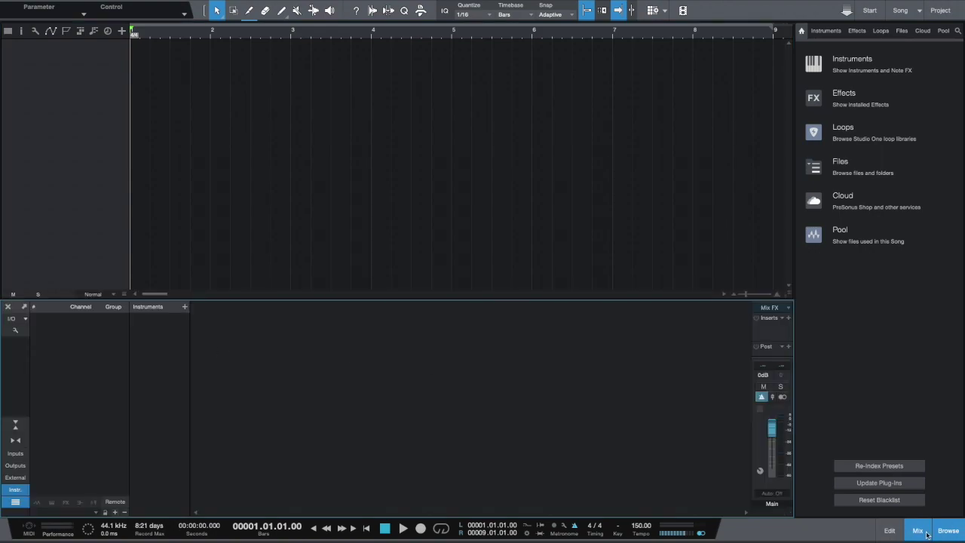
right_click(229, 367)
click(267, 382)
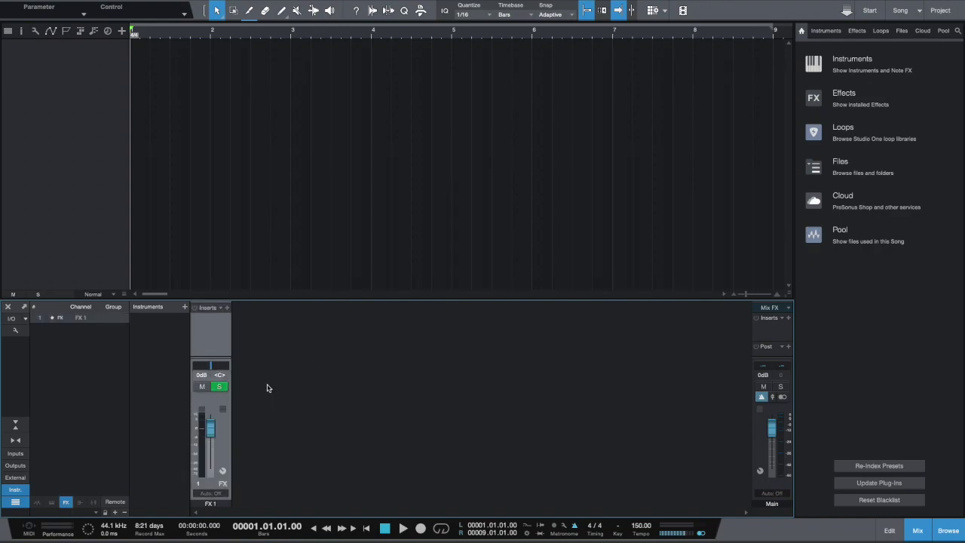
right_click(267, 388)
click(301, 461)
right_click(298, 397)
click(320, 471)
Step: Rename the first FX channel TheDarkSide and the second one AlwaysSunny
double_click(215, 503)
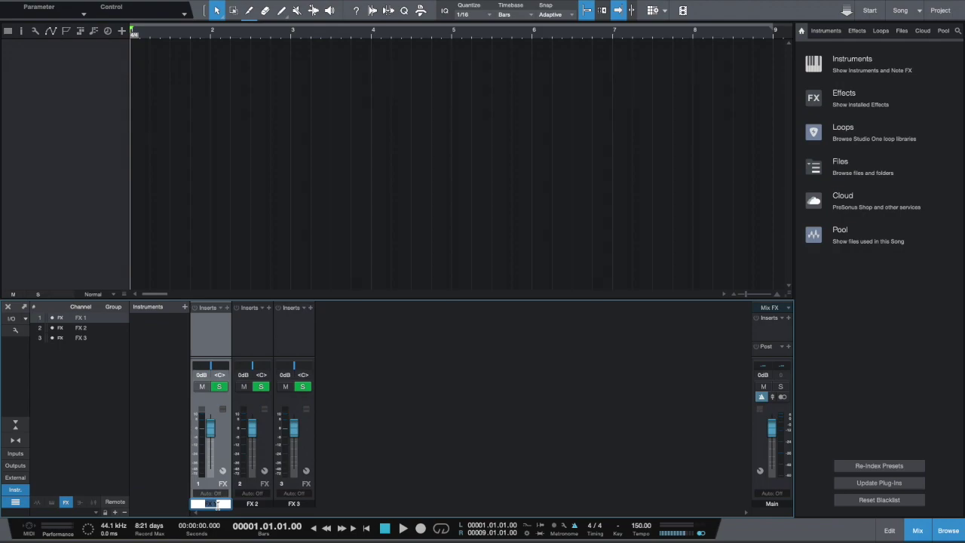
text(TheDarkSide)
double_click(251, 504)
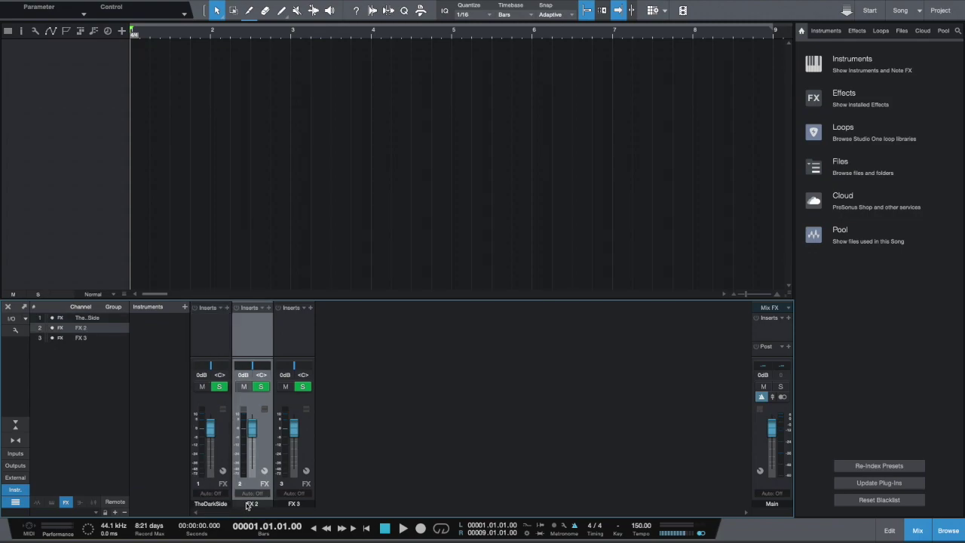
text(A)
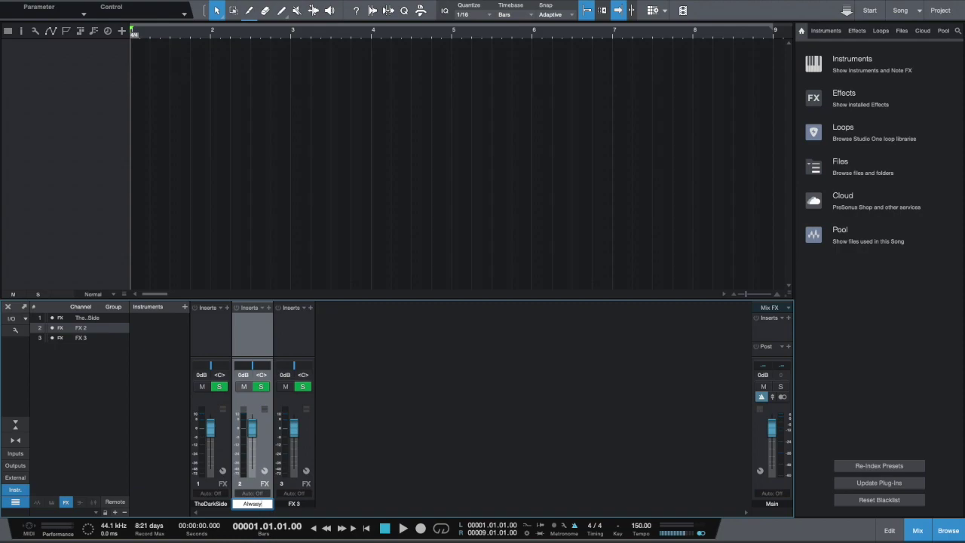
text(lwasy)
key(BackSpace)
key(BackSpace)
text(ysSunny)
Step: Rename the third FX channel PaperClips
click(295, 506)
double_click(295, 503)
text(P)
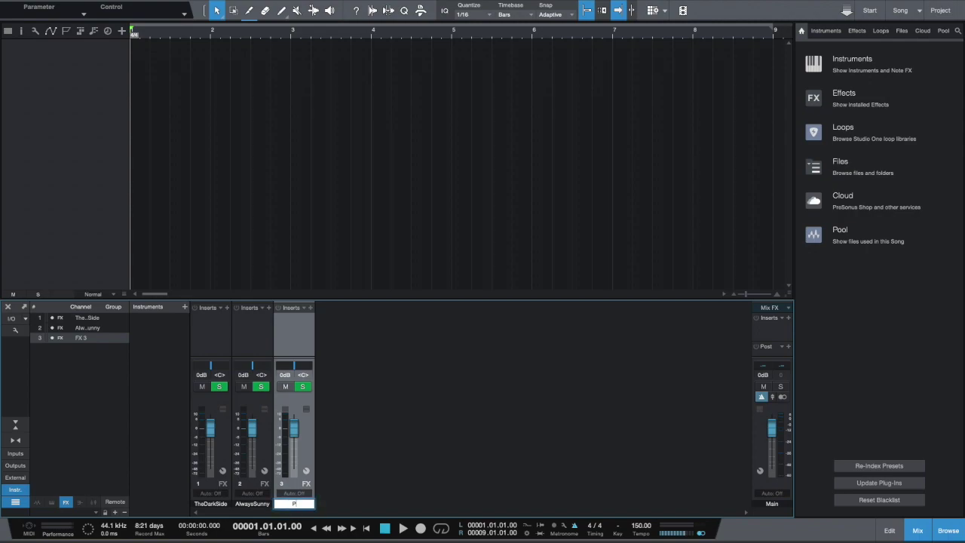
text(aperClips)
key(Return)
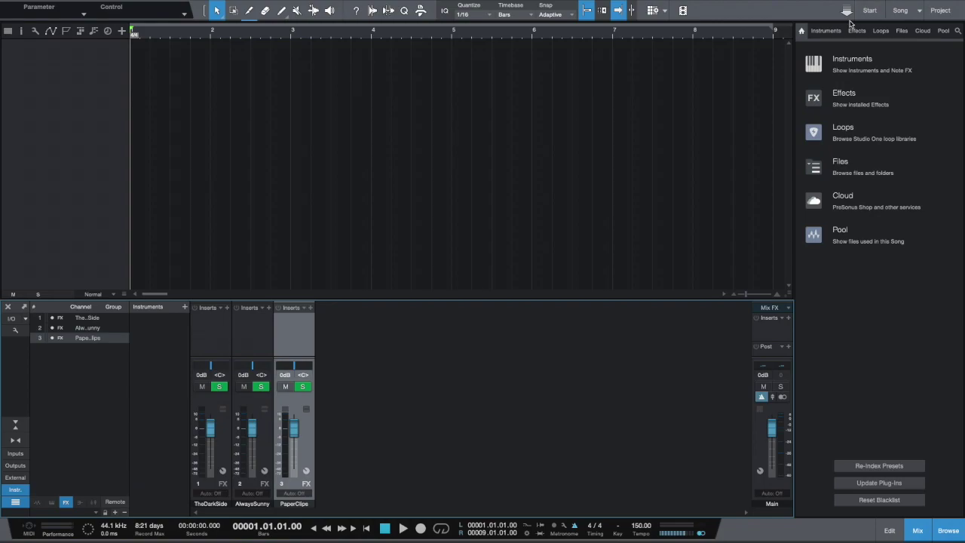
Step: Insert the Xfer Records LFOTool effect on the TheDarkSide, AlwaysSunny and PaperClips channels
click(857, 30)
scroll(871, 119, down, 15)
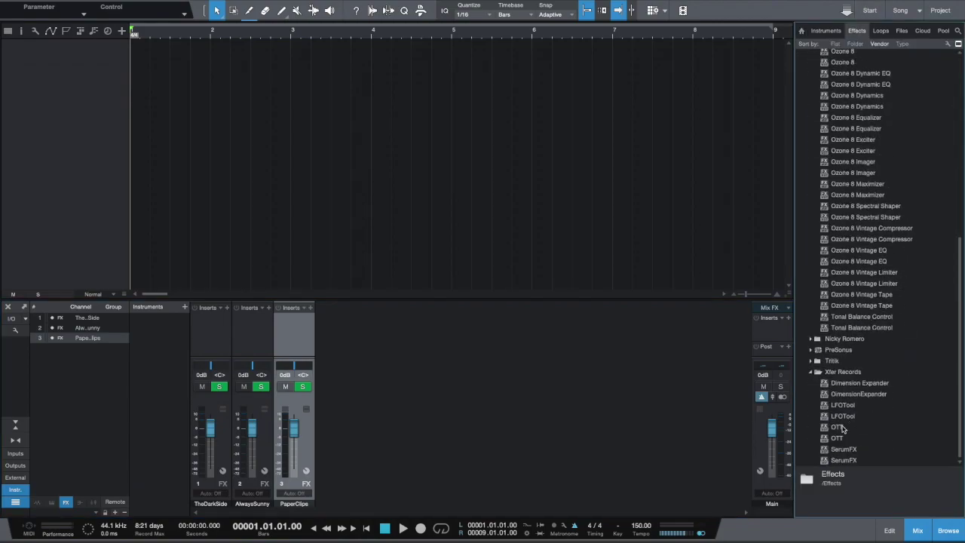
drag(843, 405, 211, 336)
drag(849, 411, 244, 345)
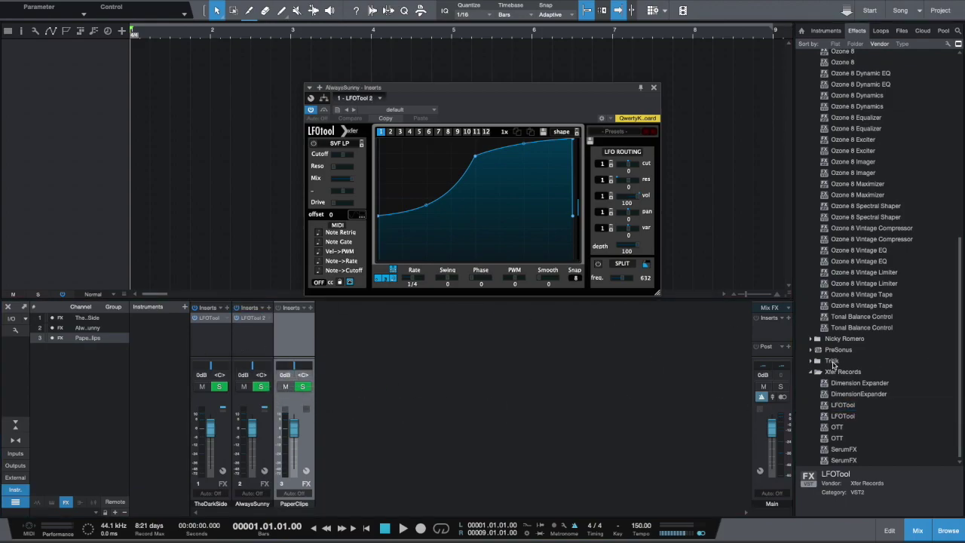
drag(846, 408, 284, 328)
Step: In TheDarkSide's LFOTool, lower the curve's start point to the bottom, set Smooth to 10 and enable Note Retrig
click(202, 320)
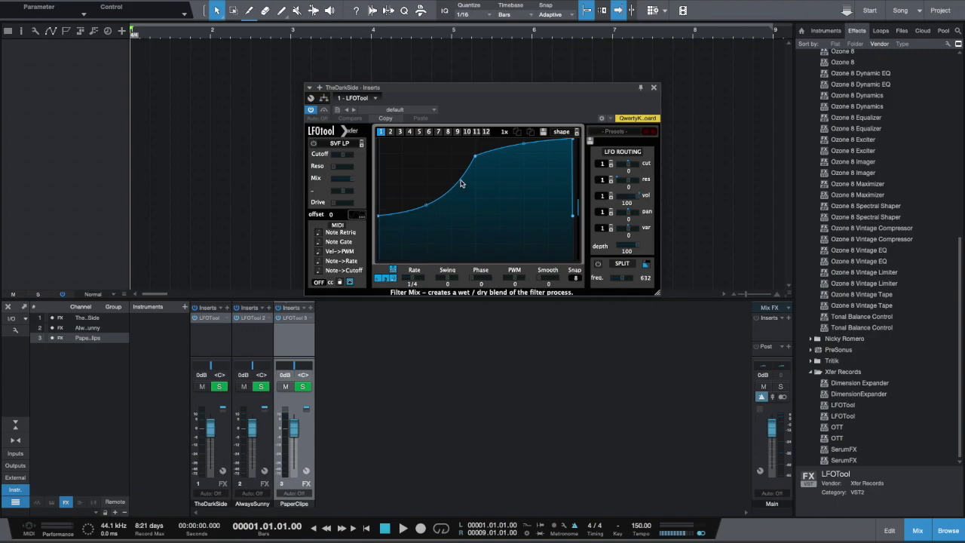
drag(378, 217, 378, 258)
drag(541, 280, 543, 282)
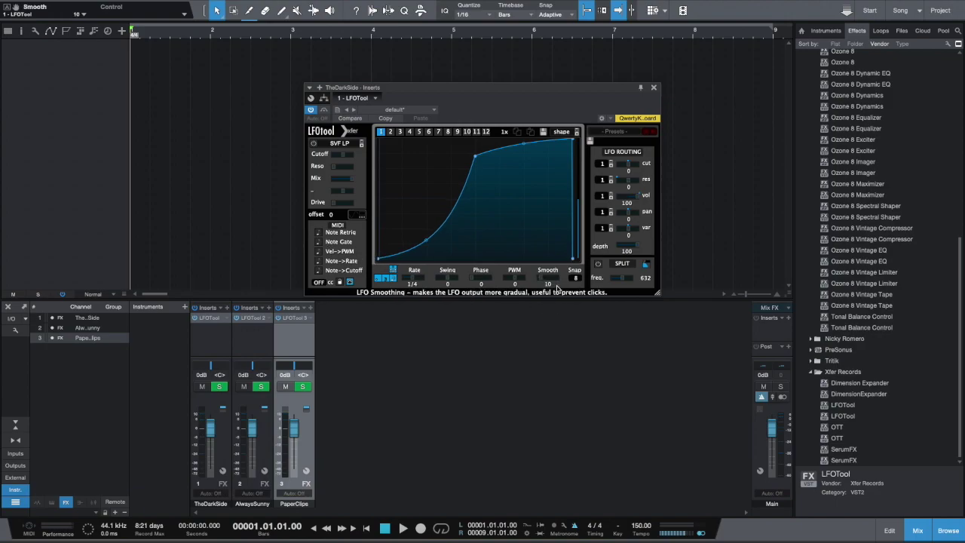
click(319, 233)
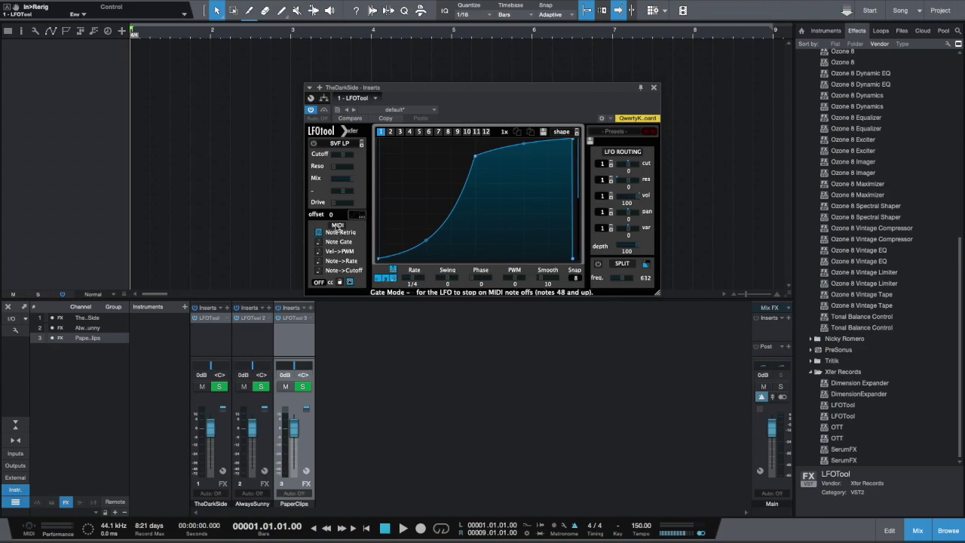
click(654, 87)
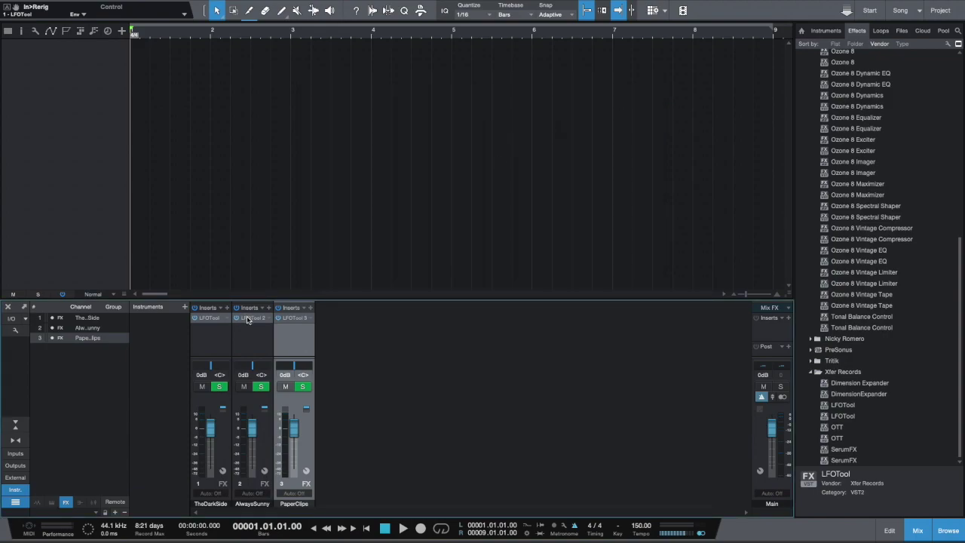
Step: In AlwaysSunny's LFOTool, lower the curve's start point, shift its middle point earlier, set Smooth to 5 and enable Note Retrig
click(249, 318)
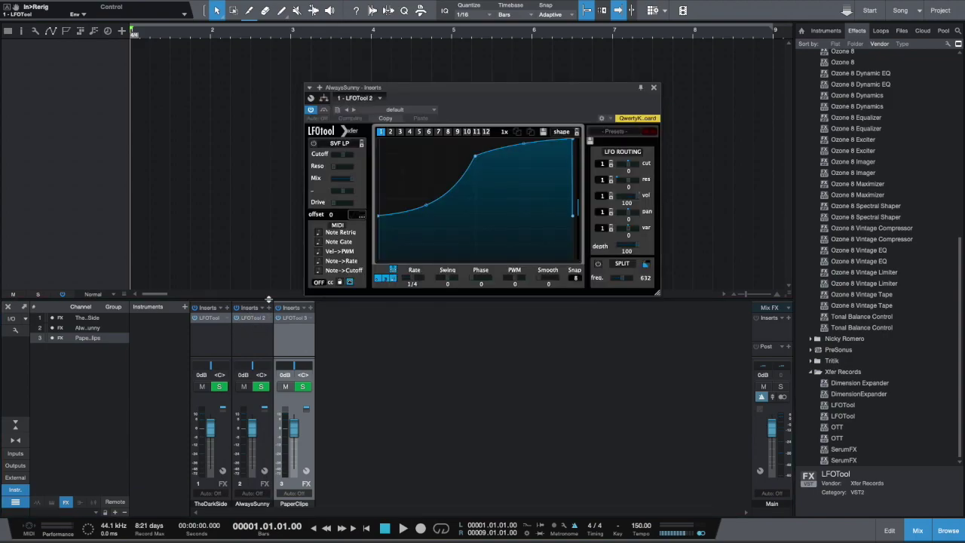
drag(379, 219, 378, 251)
drag(476, 159, 450, 158)
scroll(547, 283, up, 2)
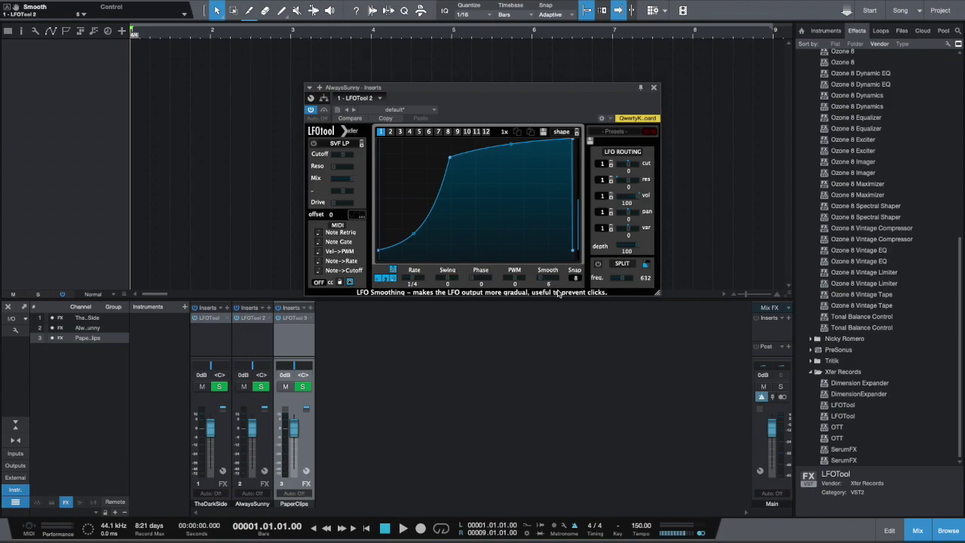
click(318, 233)
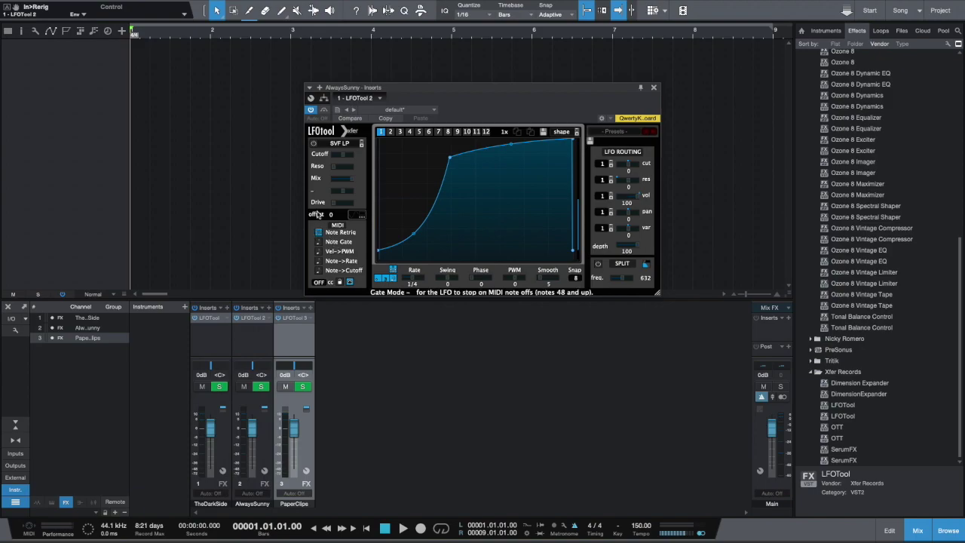
click(654, 88)
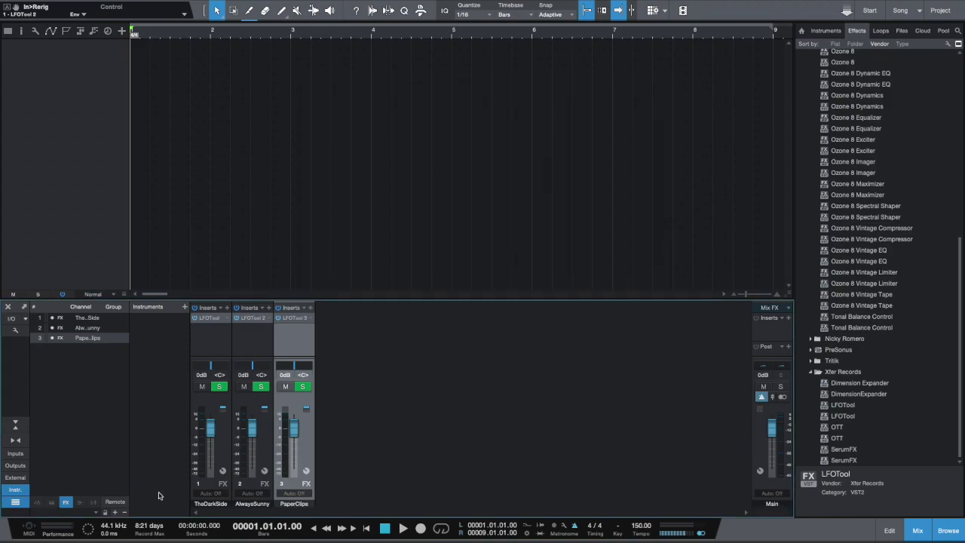
Step: In PaperClips' LFOTool, lower the start point, bend the first curve segment upward, set Smooth to 6 and enable Note Retrig
click(293, 319)
drag(379, 220, 403, 181)
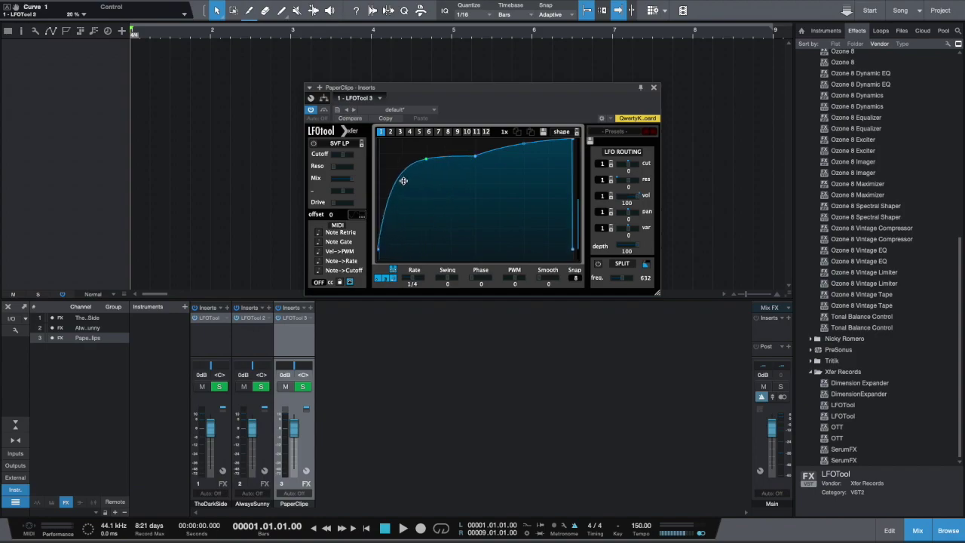
drag(548, 282, 553, 284)
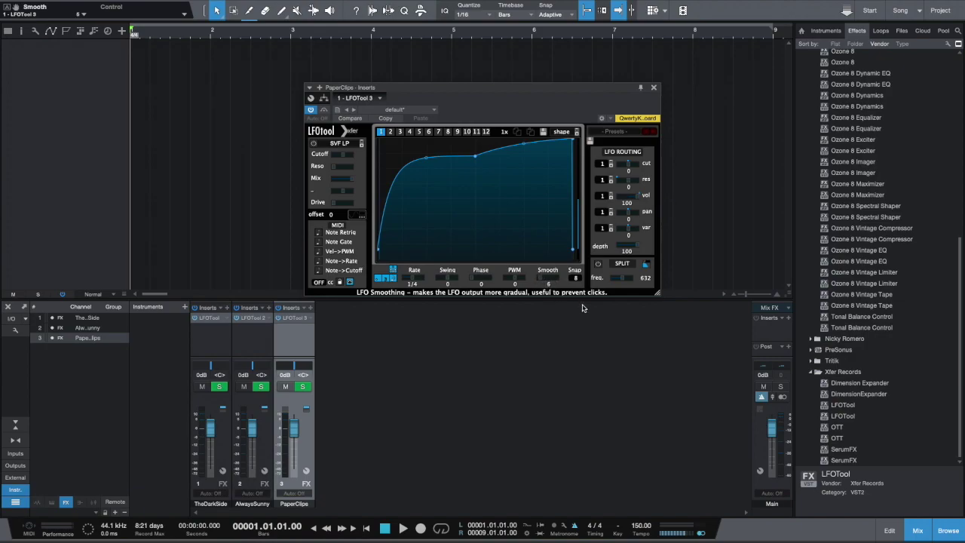
click(319, 233)
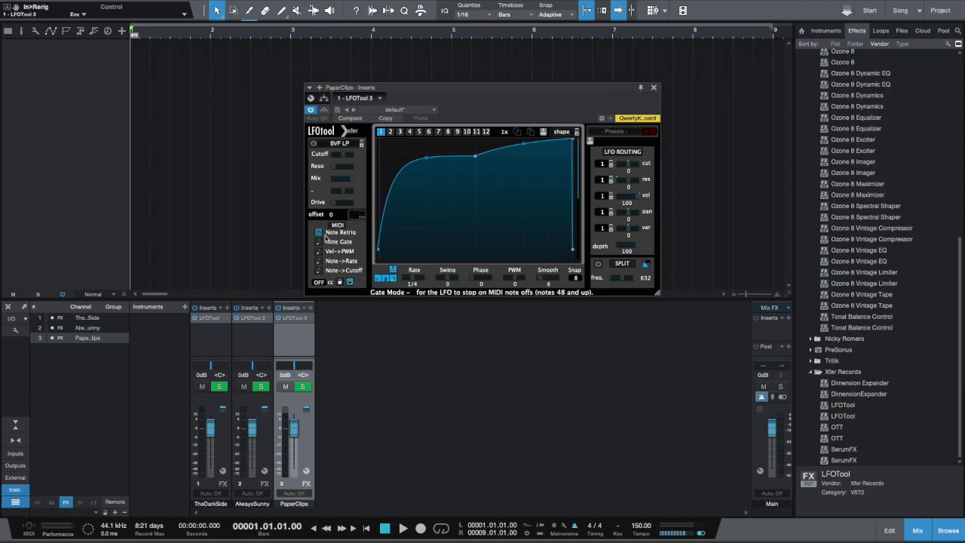
click(653, 88)
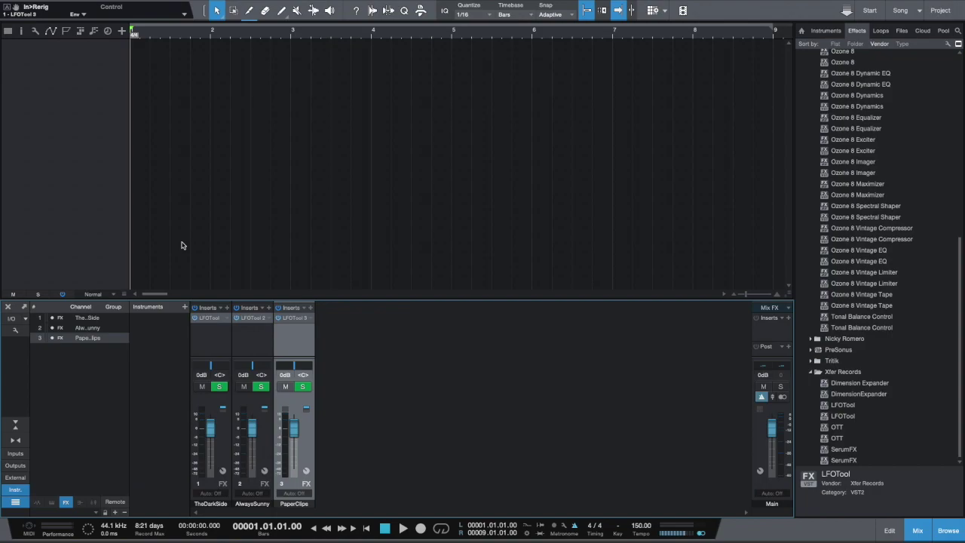
Step: Search the instruments for "input" and add the Input Filter Note FX as a new track
click(828, 31)
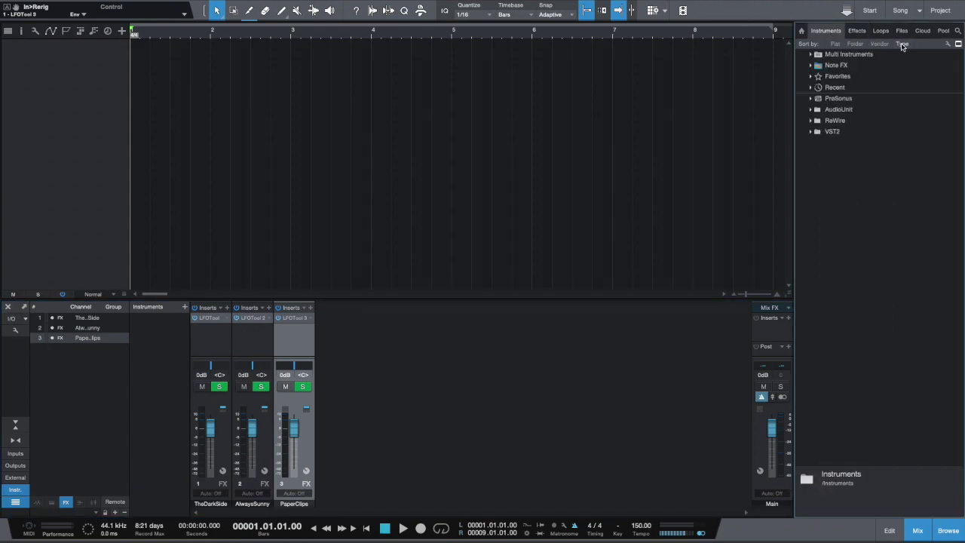
key(t)
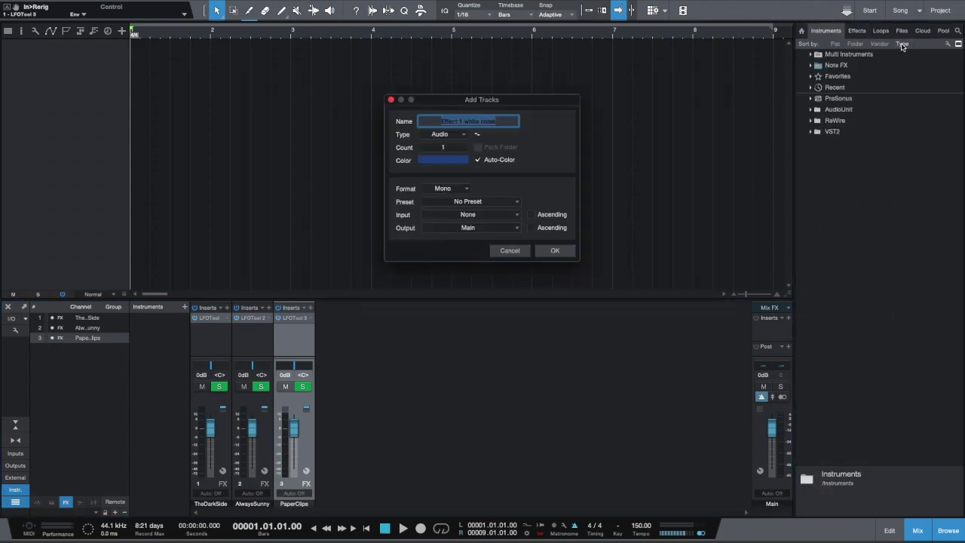
click(517, 252)
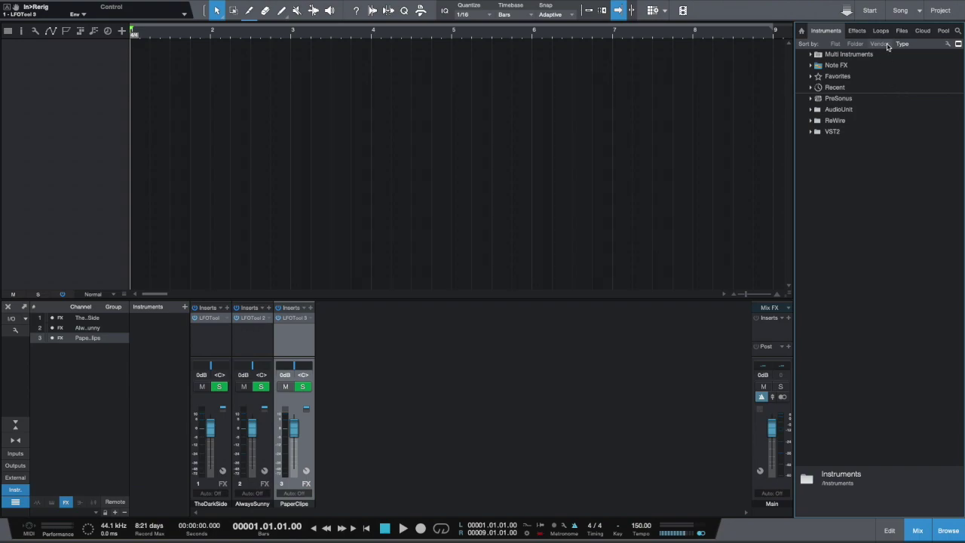
click(958, 31)
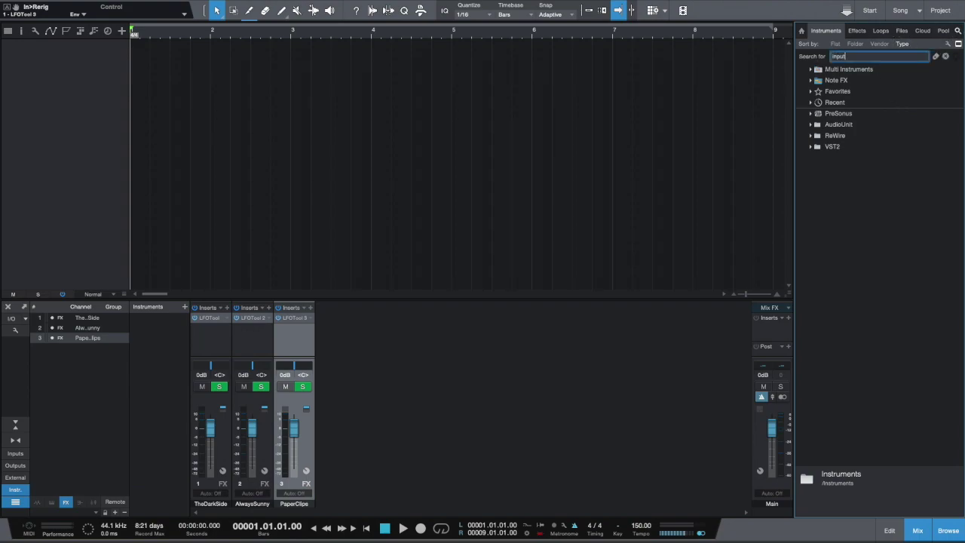
drag(820, 91, 64, 75)
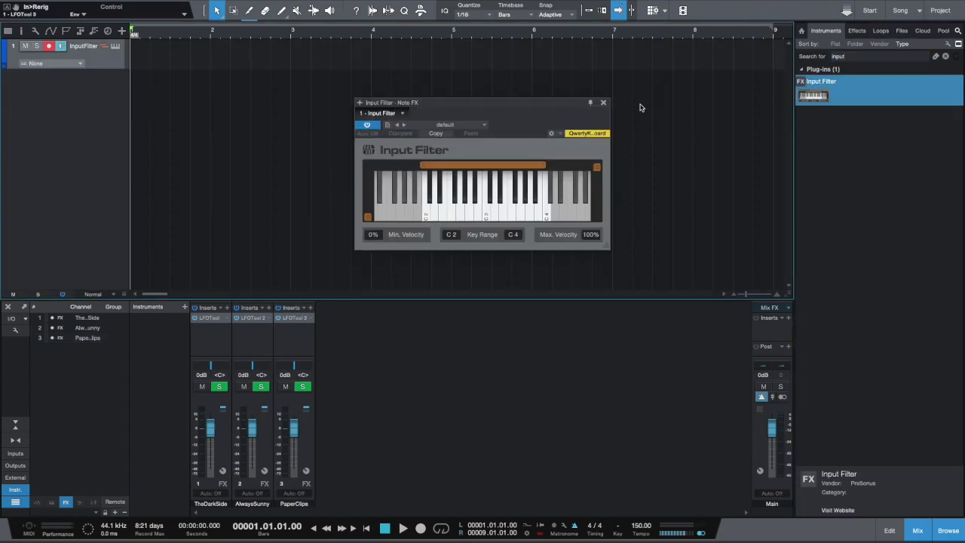
click(604, 102)
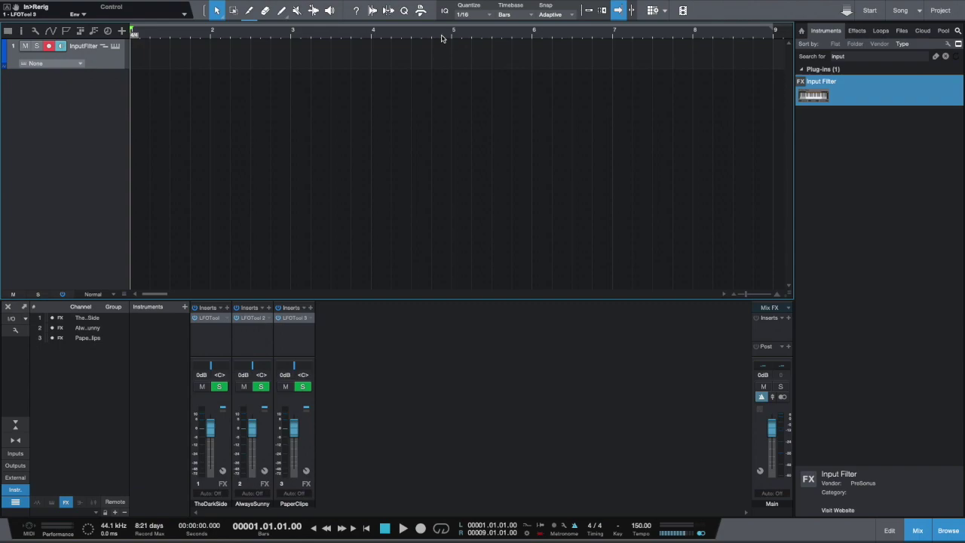
Step: Create an empty instrument part spanning bars 1 to 9 on the InputFilter track
drag(442, 35, 443, 26)
double_click(180, 59)
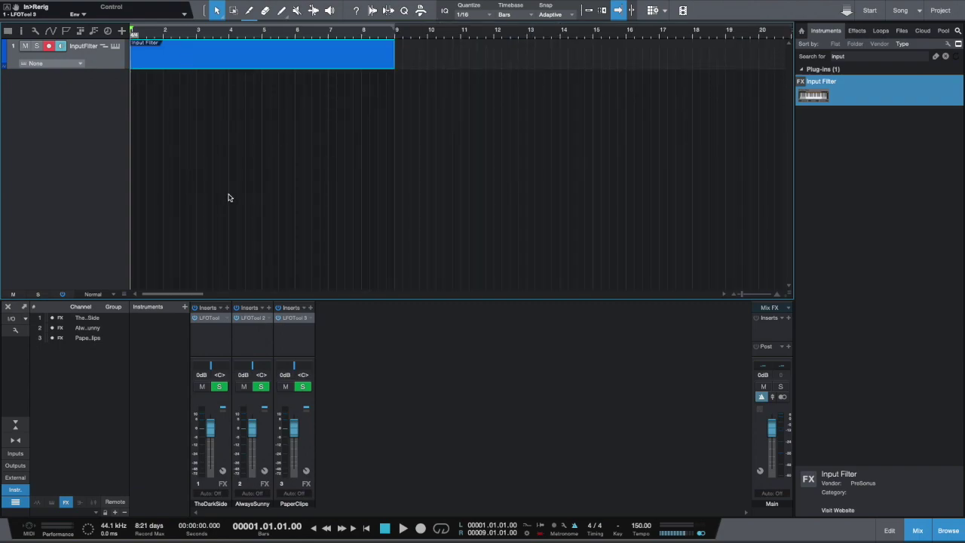
Step: Open the InputFilter part for editing and add two eighth-note C4 notes on beats 1 and 3 of bar 1
double_click(168, 59)
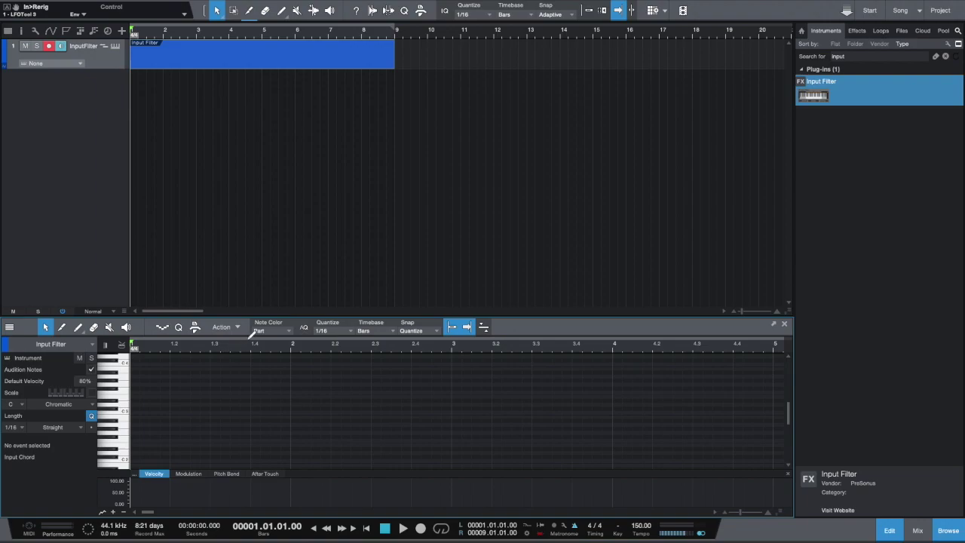
drag(251, 315, 251, 183)
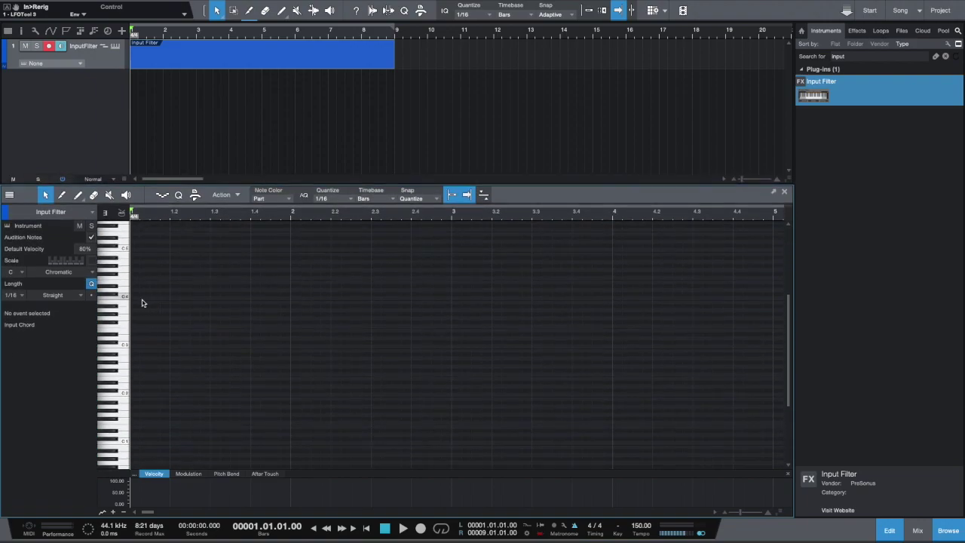
click(133, 299)
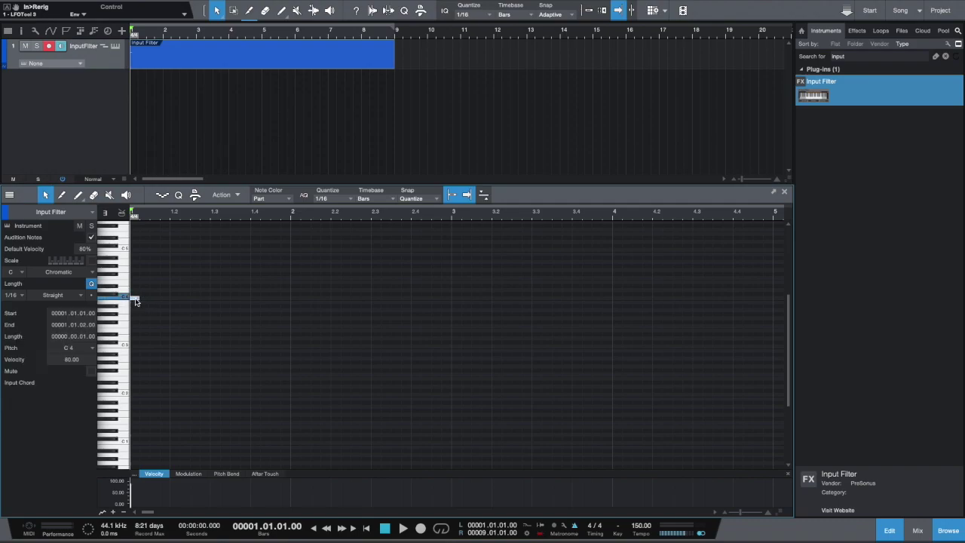
drag(139, 299, 218, 302)
key(space)
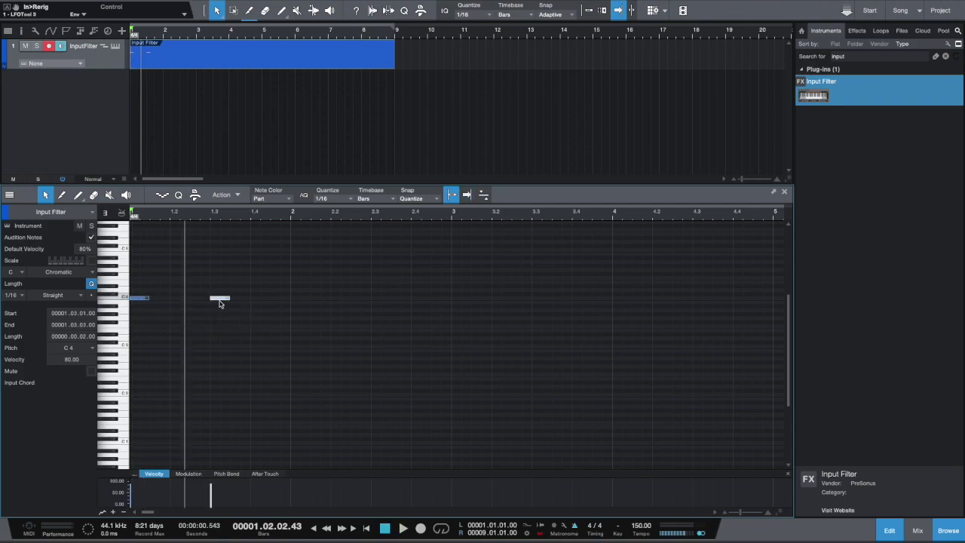
Step: Duplicate the two C4 notes repeatedly to fill the part through bar 8, undoing any excess copy, and shrink the note editor
drag(293, 321, 130, 281)
key(ctrl+d)
key(ctrl+d)
key(ctrl+d)
key(ctrl+d)
key(ctrl+d)
key(ctrl+d)
key(ctrl+d)
key(ctrl+d)
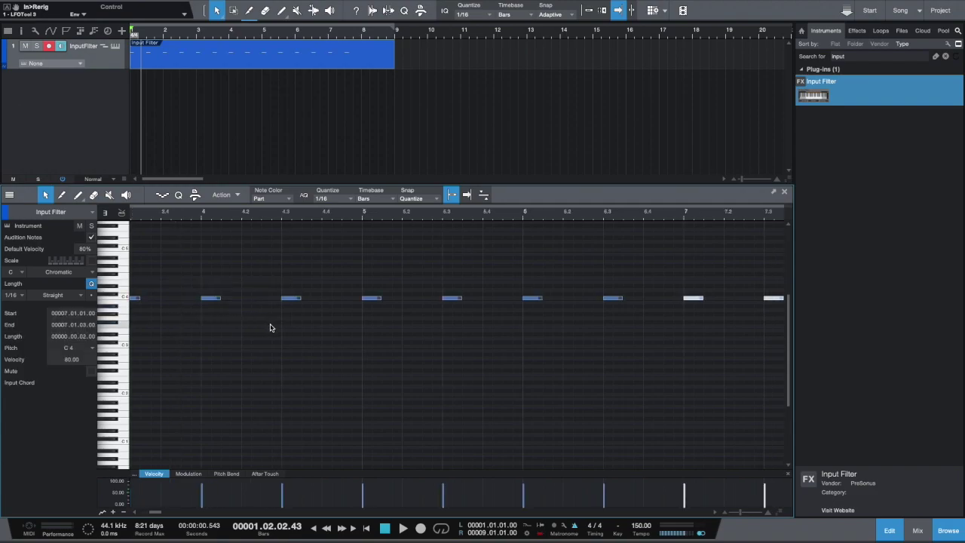
key(ctrl+z)
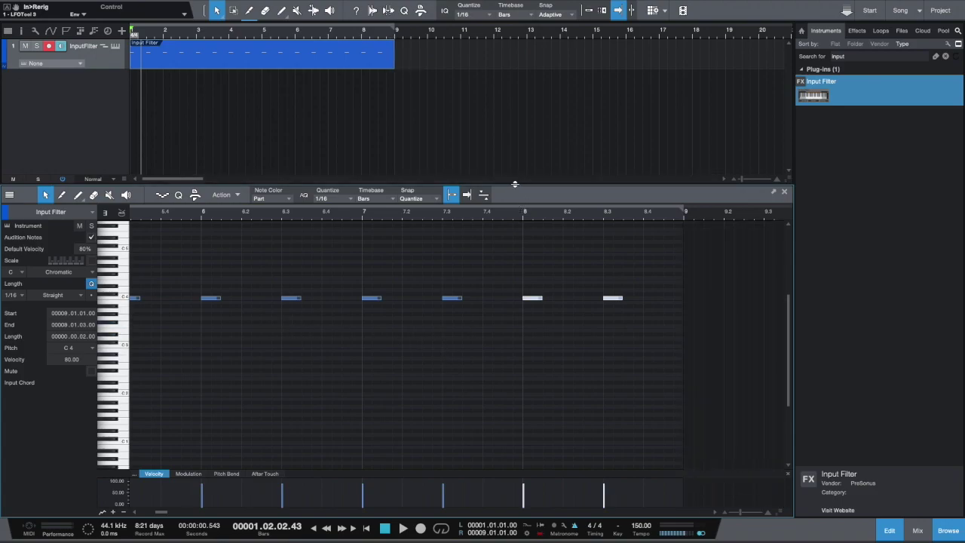
drag(515, 183, 515, 424)
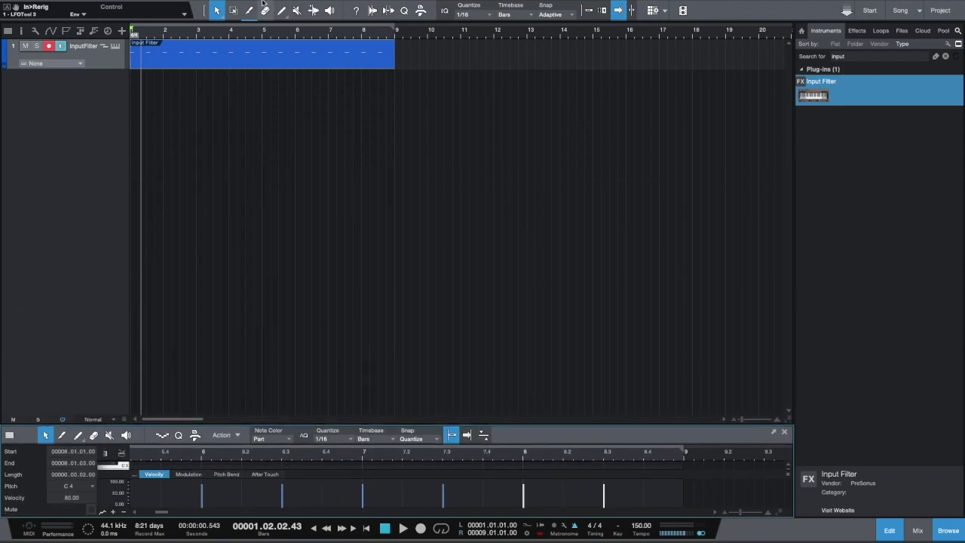
Step: Make two complete duplicates of the InputFilter track, including its notes
click(98, 56)
right_click(100, 61)
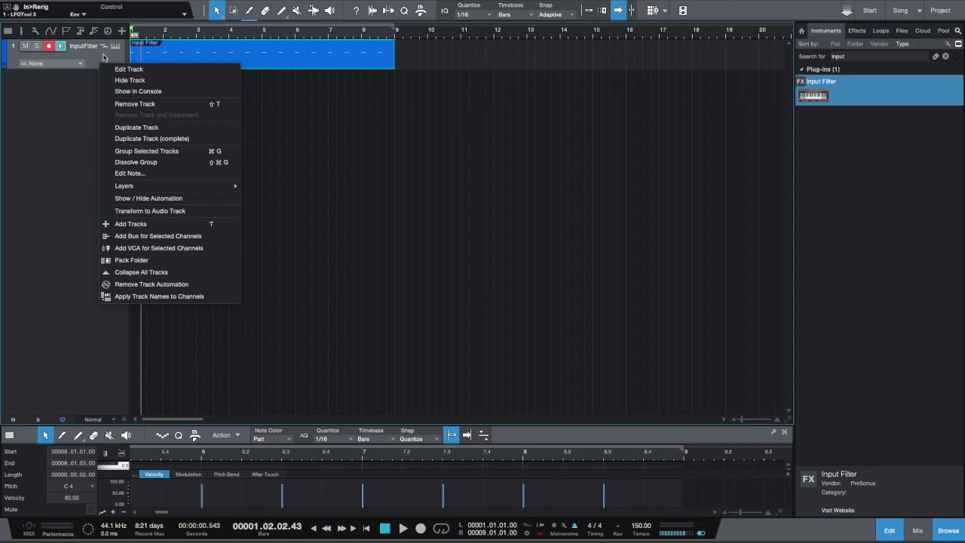
click(151, 138)
right_click(107, 86)
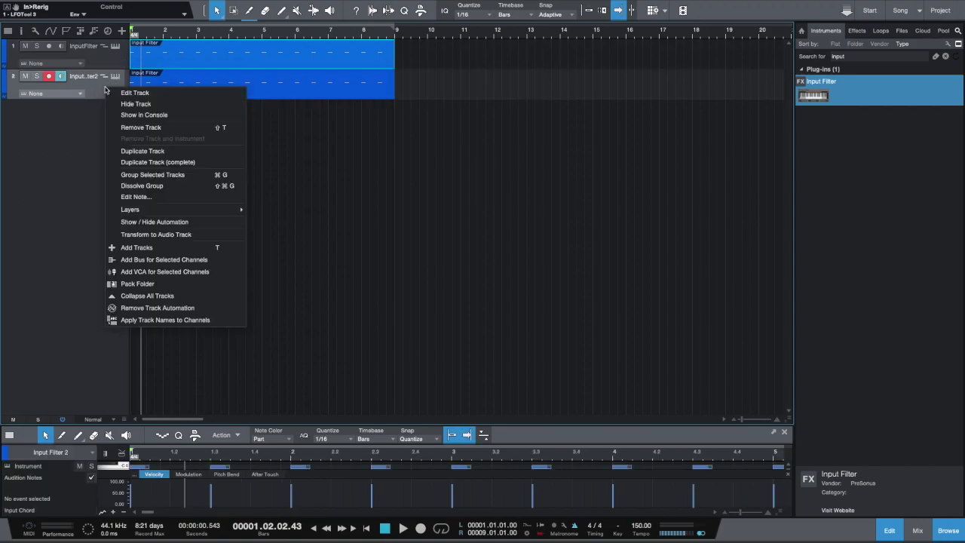
click(168, 162)
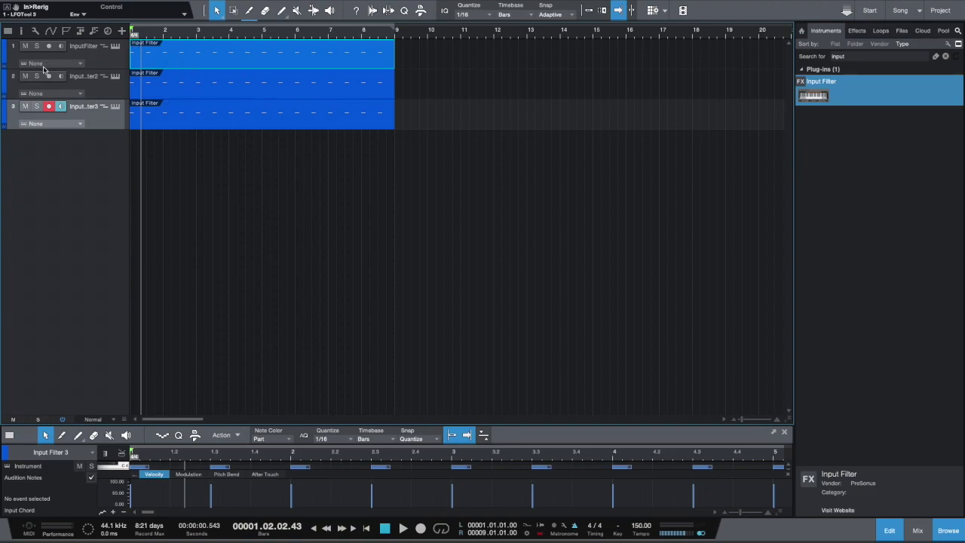
Step: Route the three Input Filter tracks to LFOTool, LFOTool 2 and LFOTool 3 in order
click(71, 64)
click(79, 85)
click(71, 124)
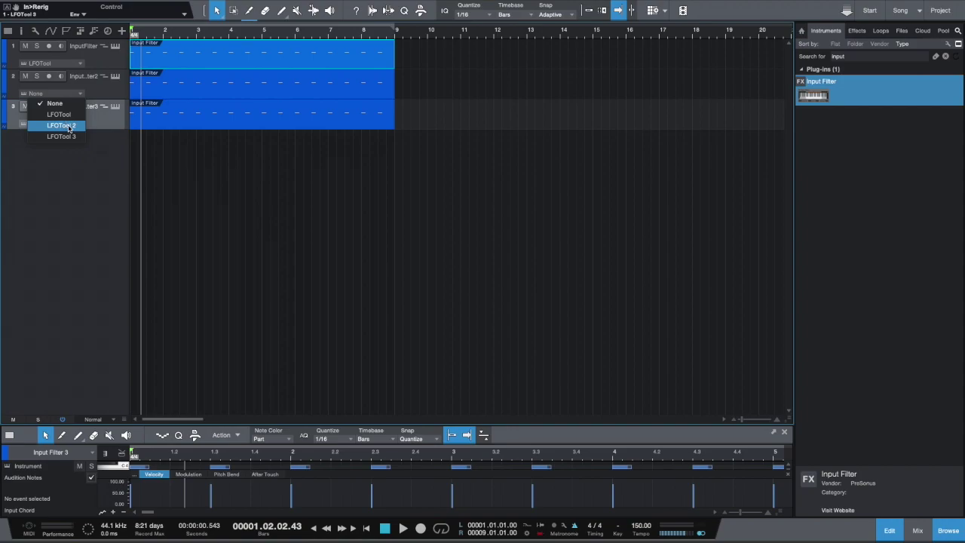
click(69, 126)
click(70, 123)
click(75, 167)
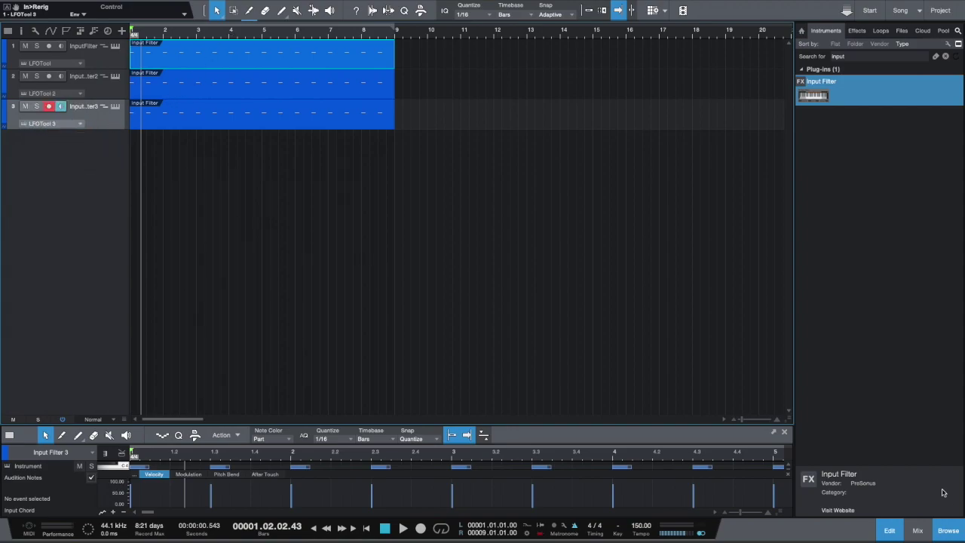
Step: Open TheDarkSide's LFOTool from the mixer and play the song briefly to check the note retriggering
click(918, 531)
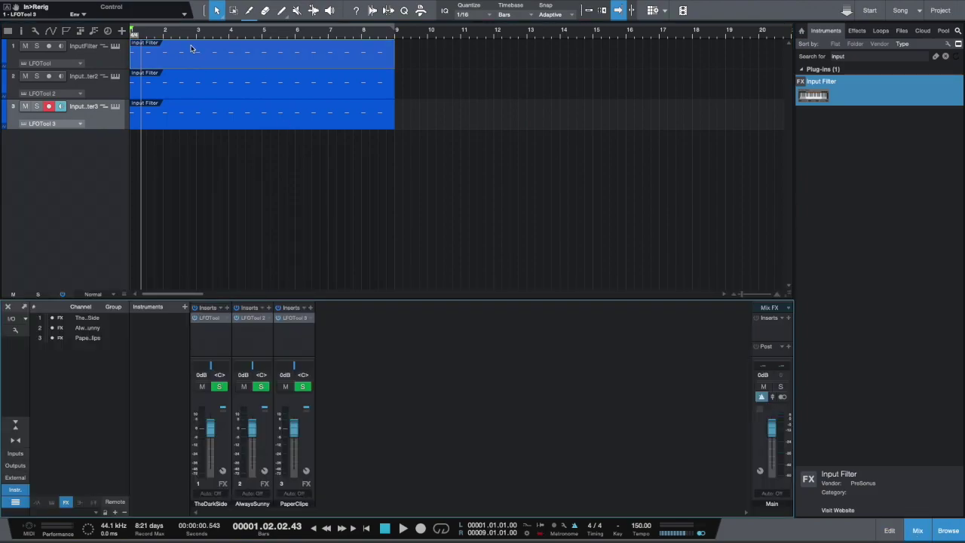
click(213, 320)
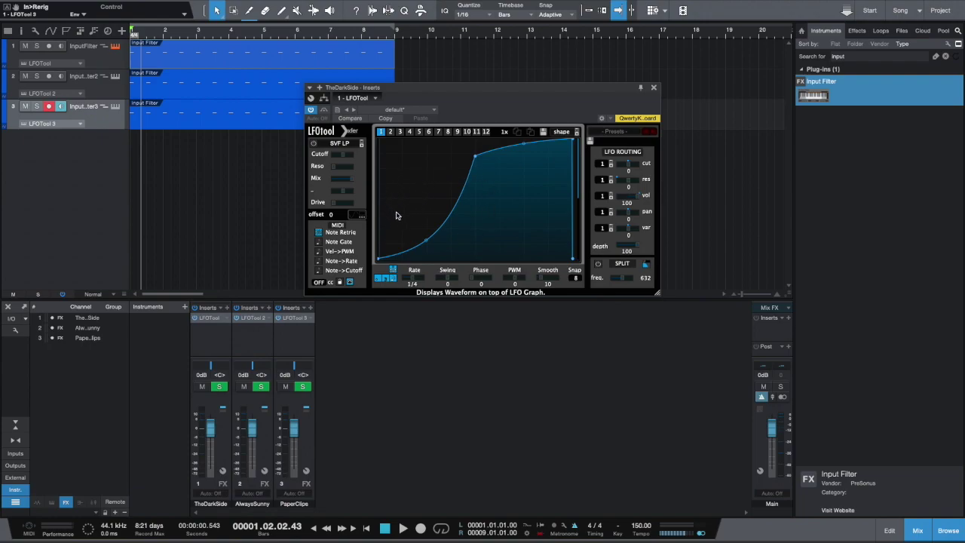
key(space)
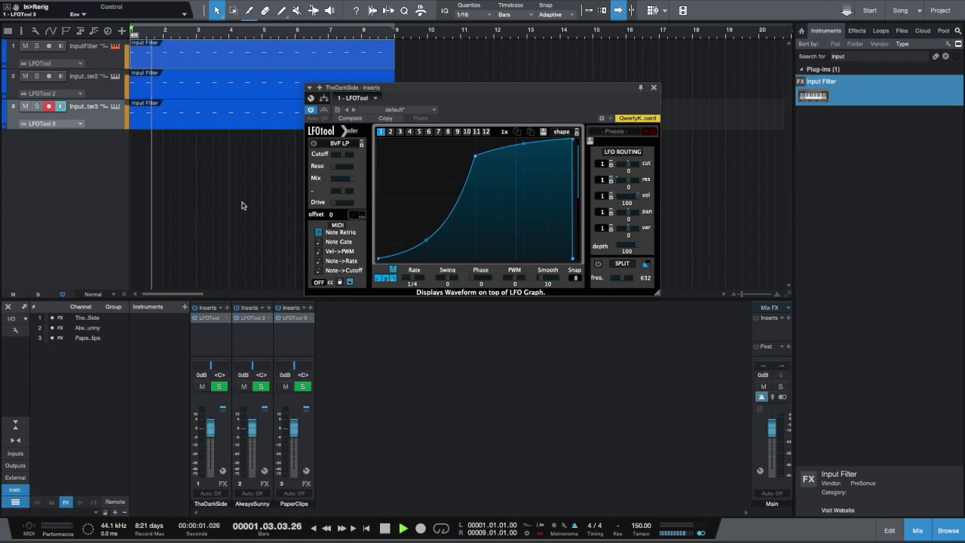
key(space)
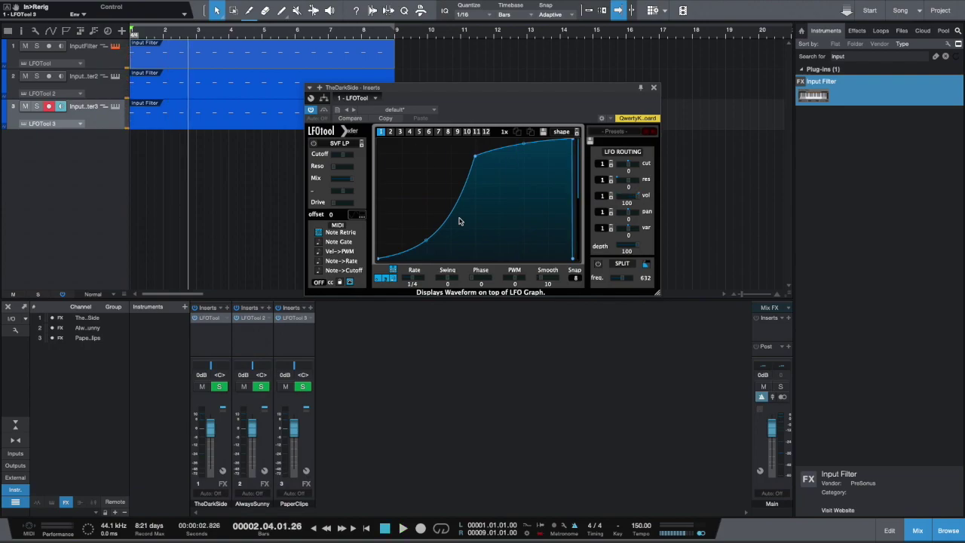
click(653, 87)
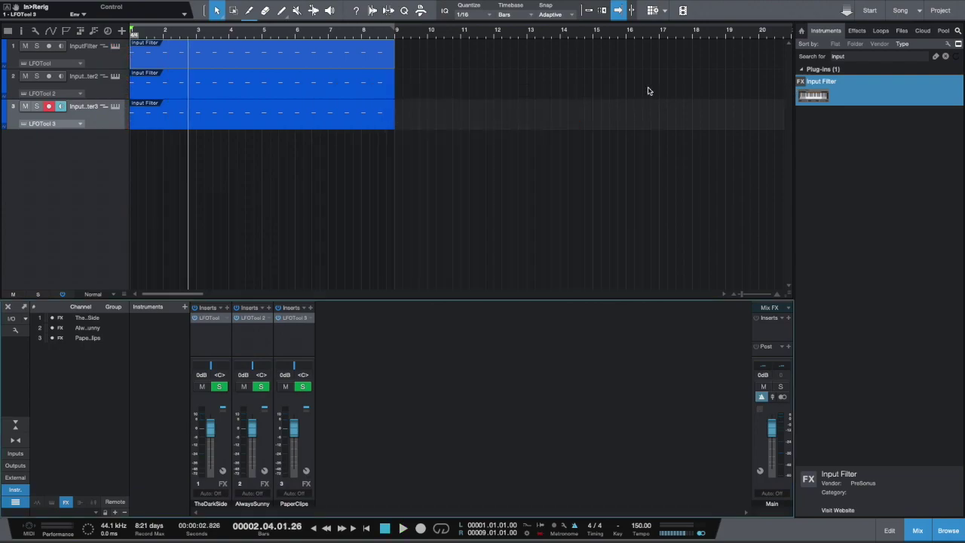
Step: Pack the three Input Filter tracks into a folder named TriggerHappy, check its contents and leave it collapsed
click(96, 106)
shift+click(92, 90)
shift+click(90, 55)
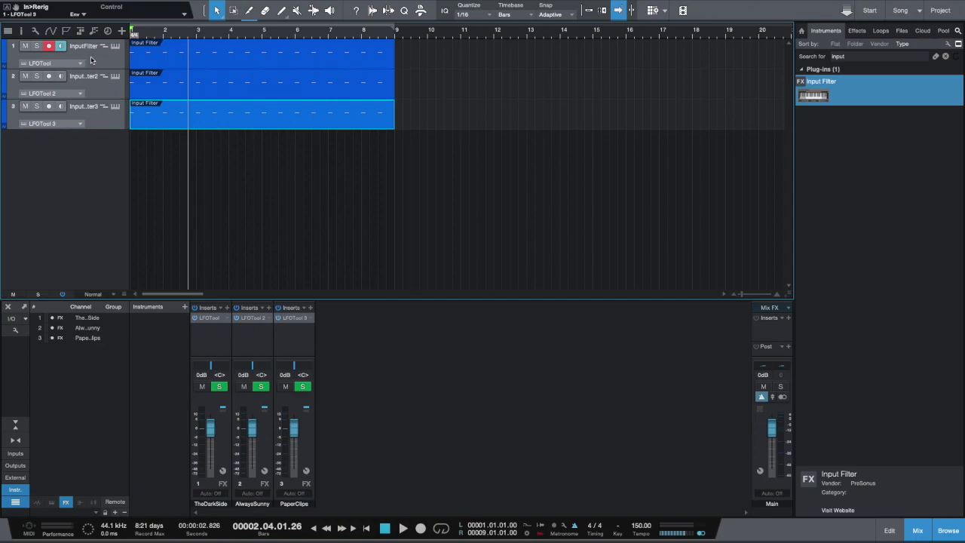
right_click(91, 56)
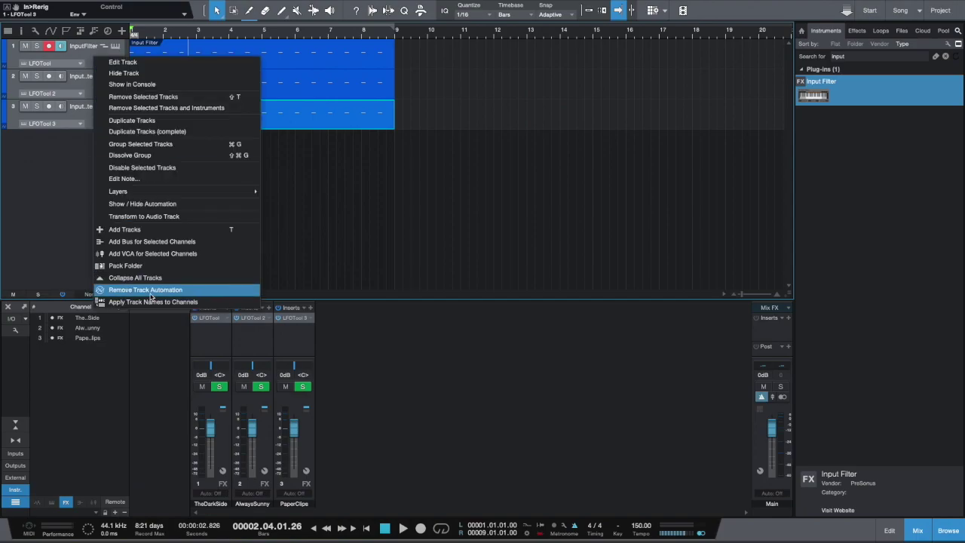
click(132, 265)
double_click(84, 47)
text(TriggerHappy)
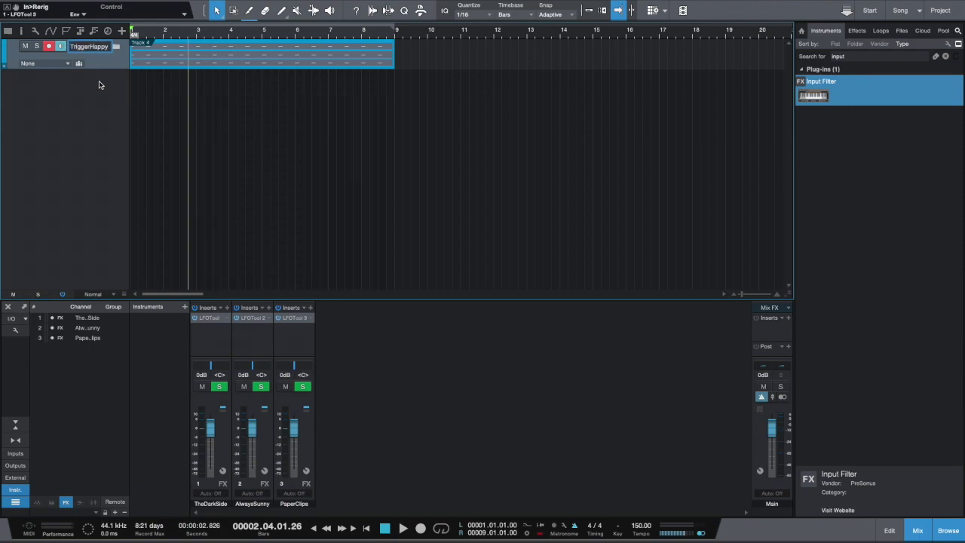
key(Return)
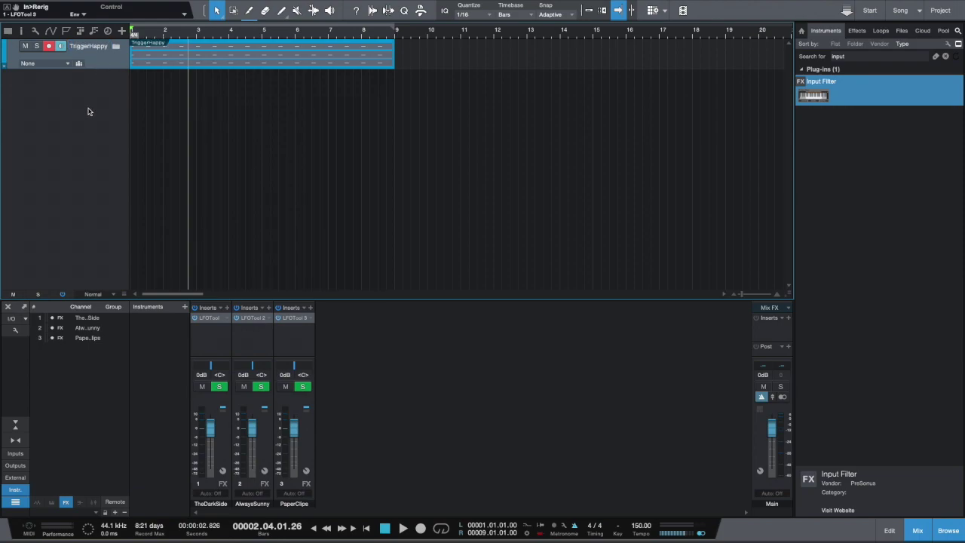
click(5, 67)
click(6, 72)
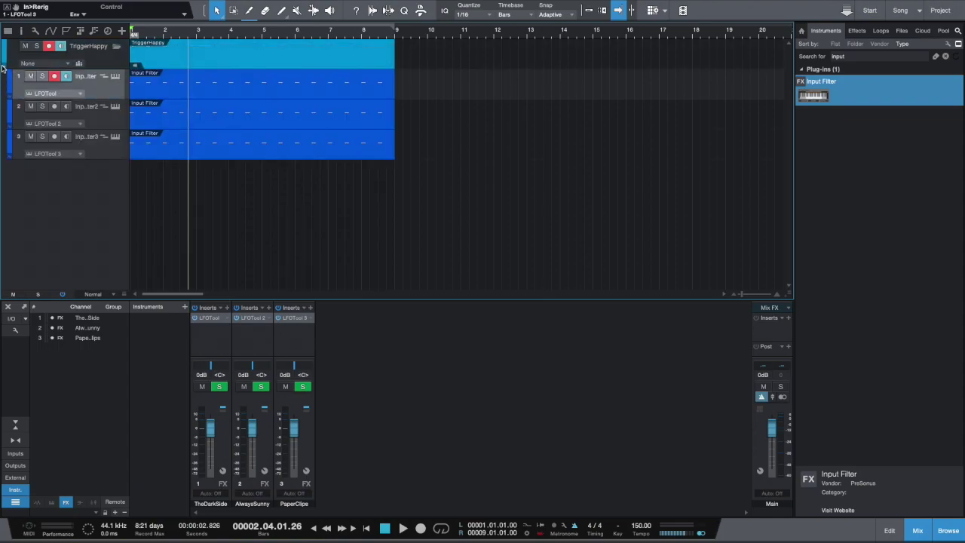
click(4, 67)
Step: Add a stereo audio track below the TriggerHappy folder and name it Kick Build
right_click(40, 95)
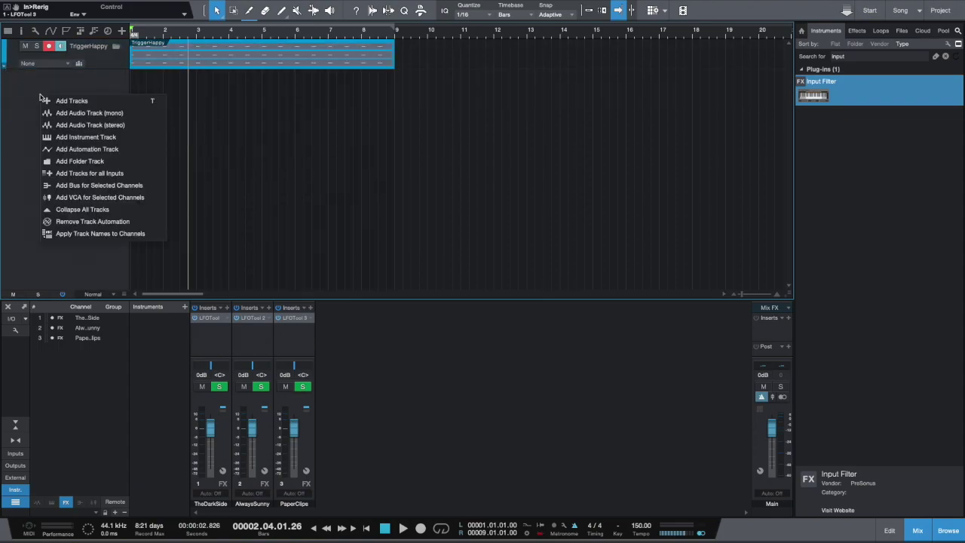
click(88, 127)
double_click(82, 77)
text(Kick Build)
key(Return)
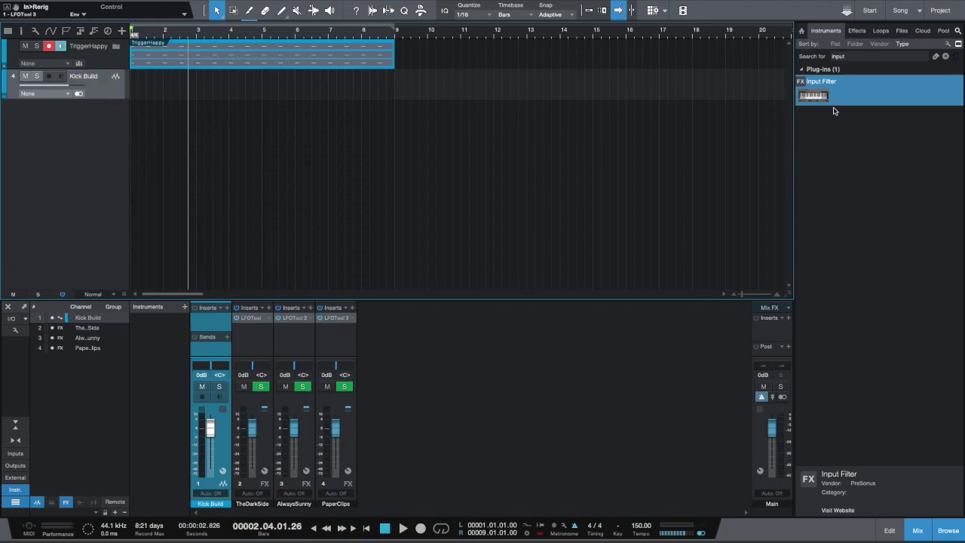
Step: Insert the iZotope Neutron 2 effect on the Kick Build track and close its preset manager and plug-in window
click(857, 32)
scroll(865, 86, up, 8)
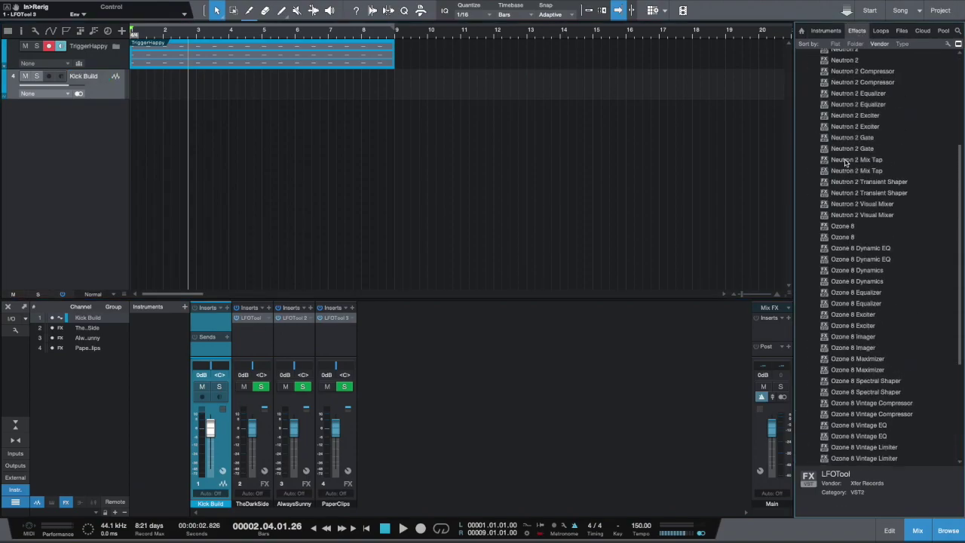
drag(845, 126, 82, 89)
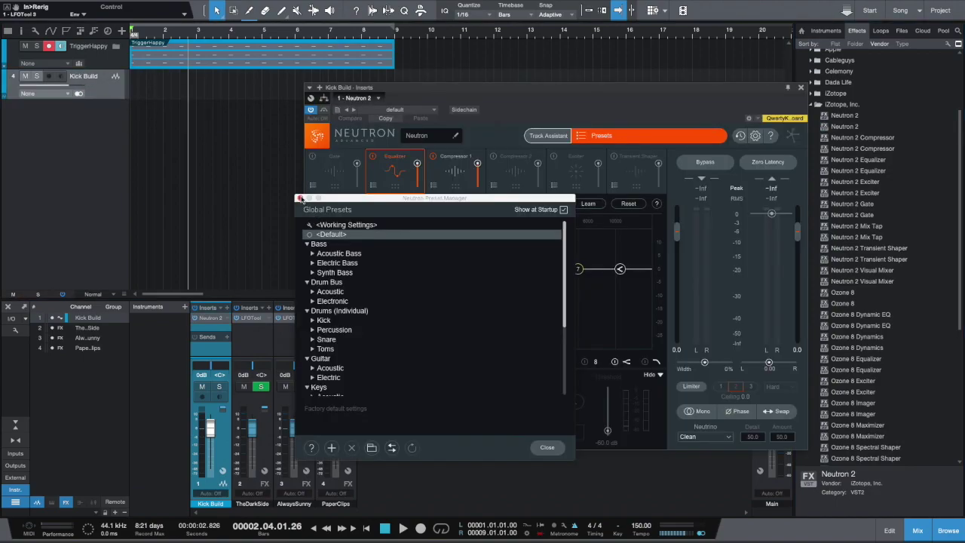
click(300, 197)
click(801, 89)
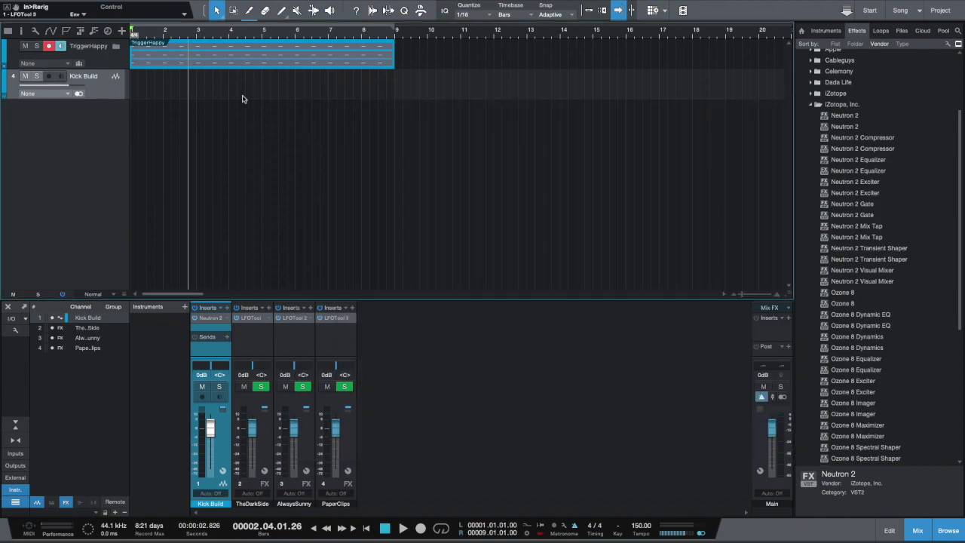
Step: Make a complete duplicate of the Kick Build track and name the copy Kick
right_click(92, 82)
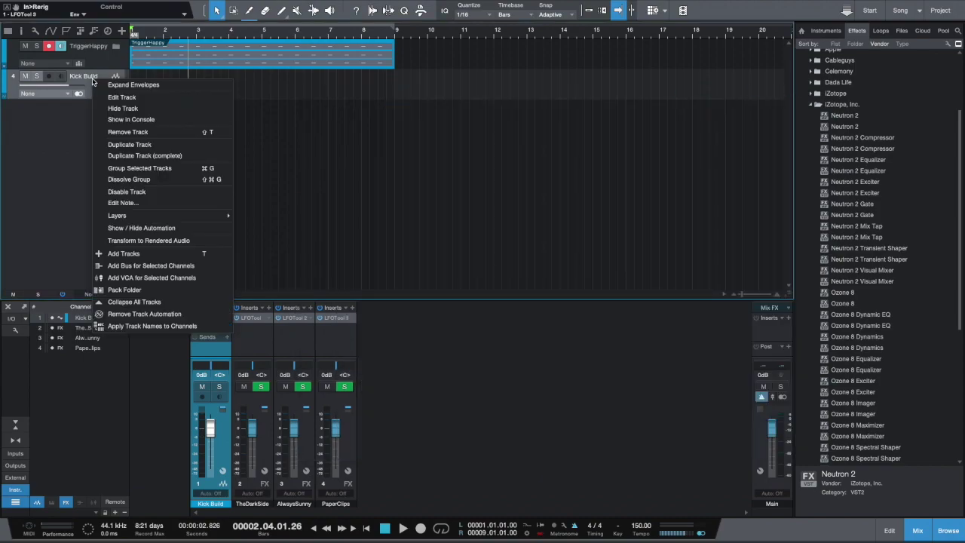
click(154, 157)
double_click(93, 106)
text(Kick)
key(Return)
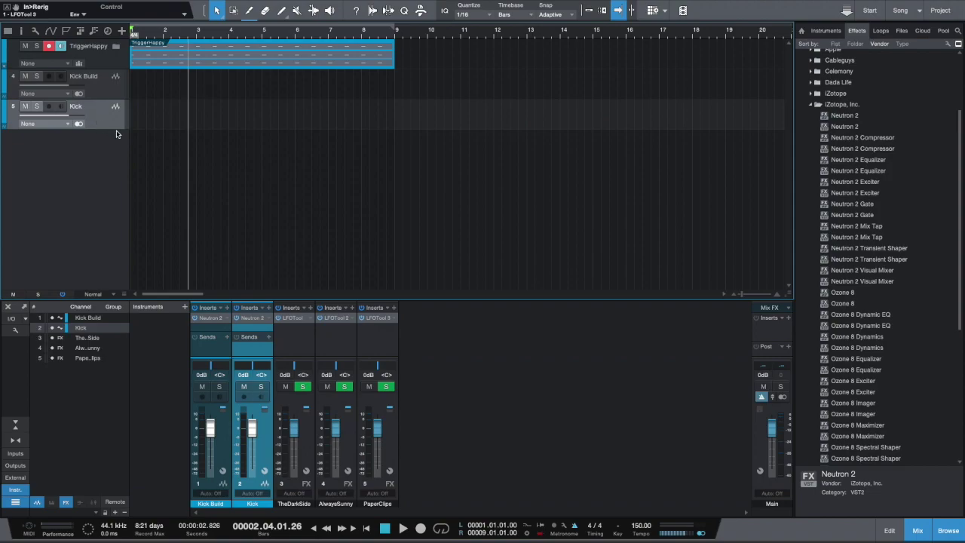
Step: Pack the Kick Build and Kick tracks into a folder named Kick, check its contents and leave it collapsed
shift+click(99, 90)
right_click(95, 111)
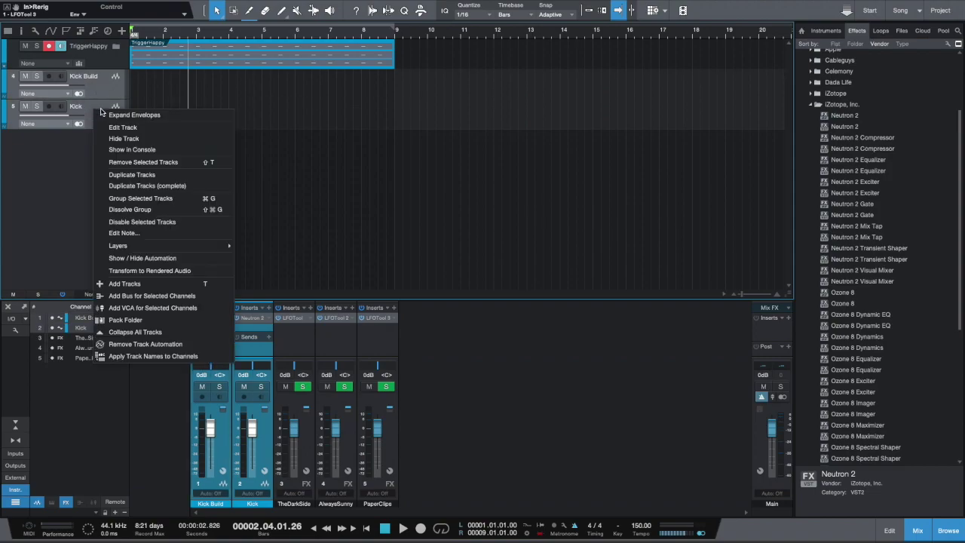
click(128, 321)
double_click(82, 77)
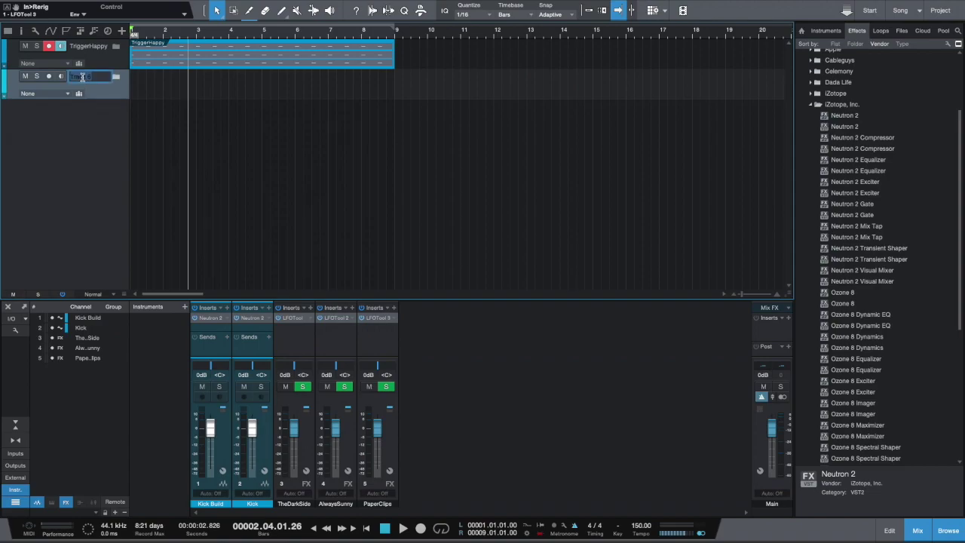
text(K)
key(Return)
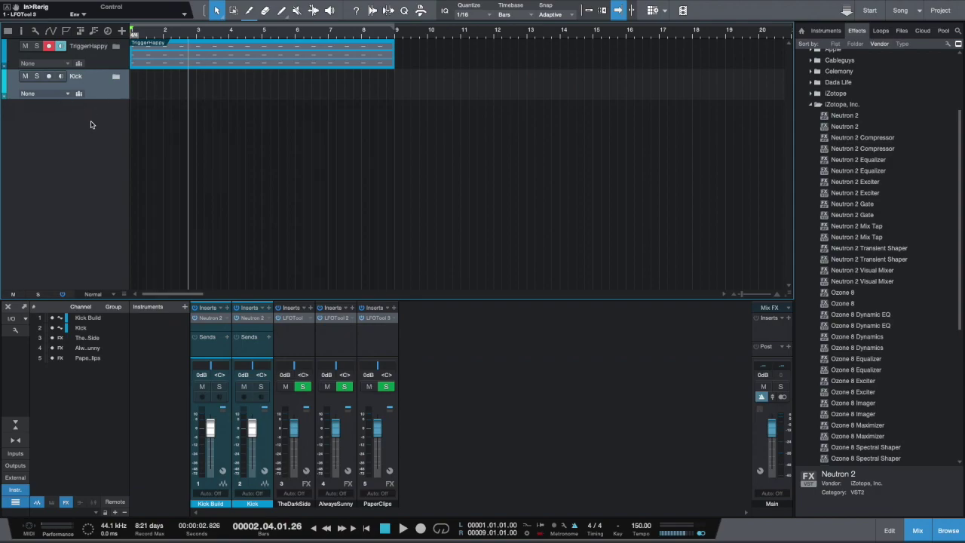
click(5, 98)
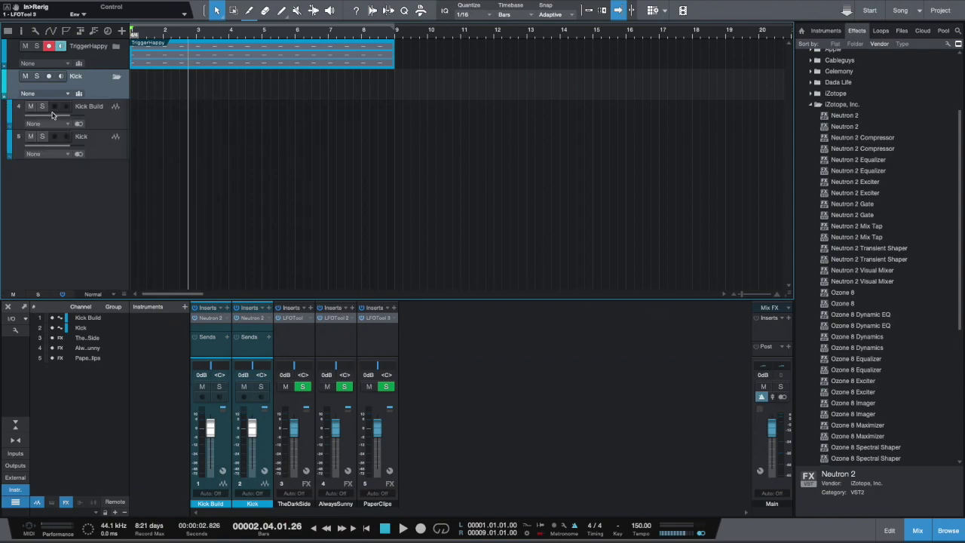
click(6, 99)
Step: Add a stereo audio track named Snare below the Kick folder and insert Neutron 2 on it, closing the plug-in window
right_click(49, 126)
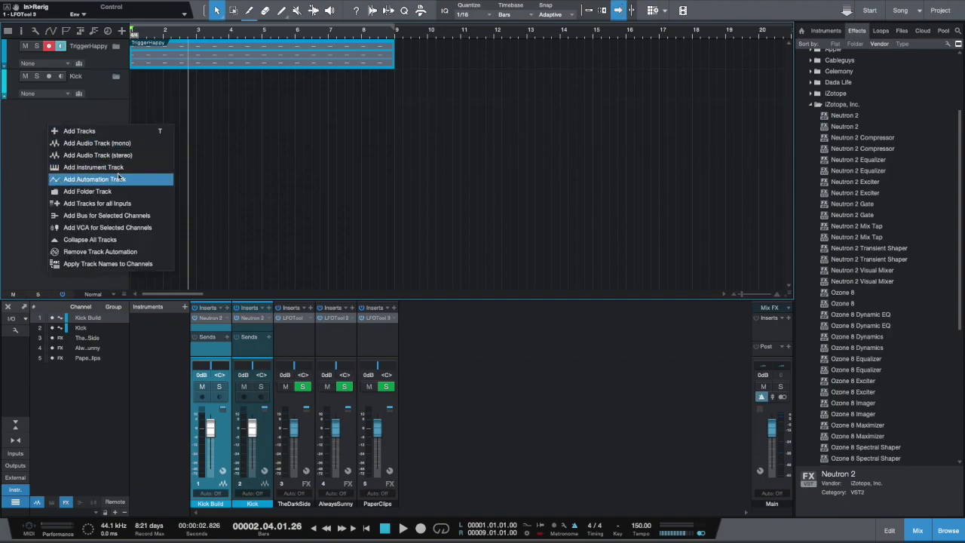
click(98, 155)
double_click(82, 106)
text(s)
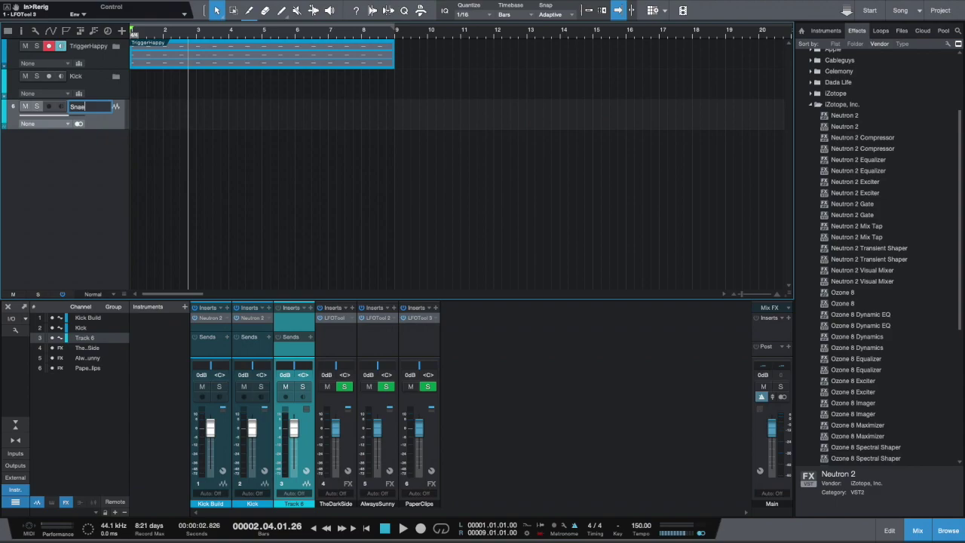
key(Return)
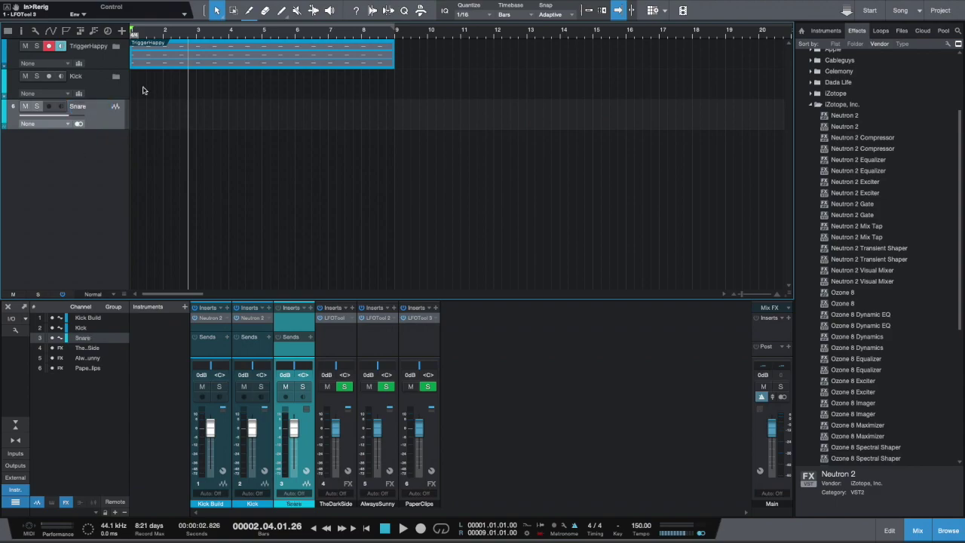
drag(848, 130, 83, 119)
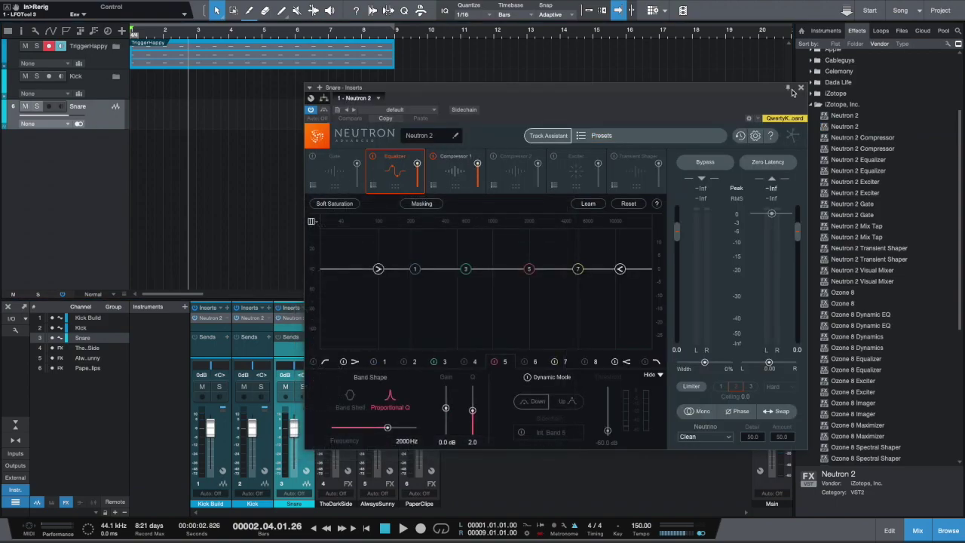
click(801, 89)
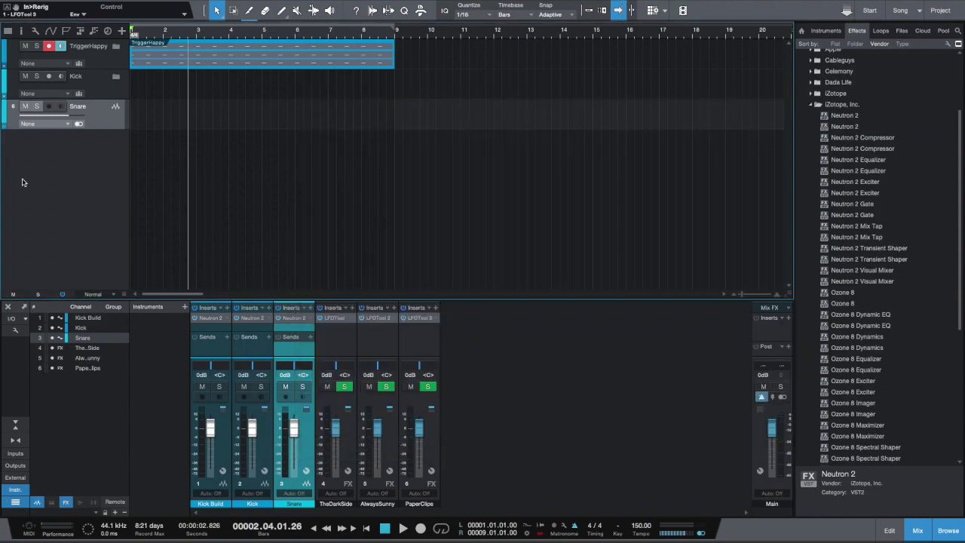
Step: Make two complete duplicates of the Snare track, including its Neutron 2 insert
right_click(86, 107)
click(157, 183)
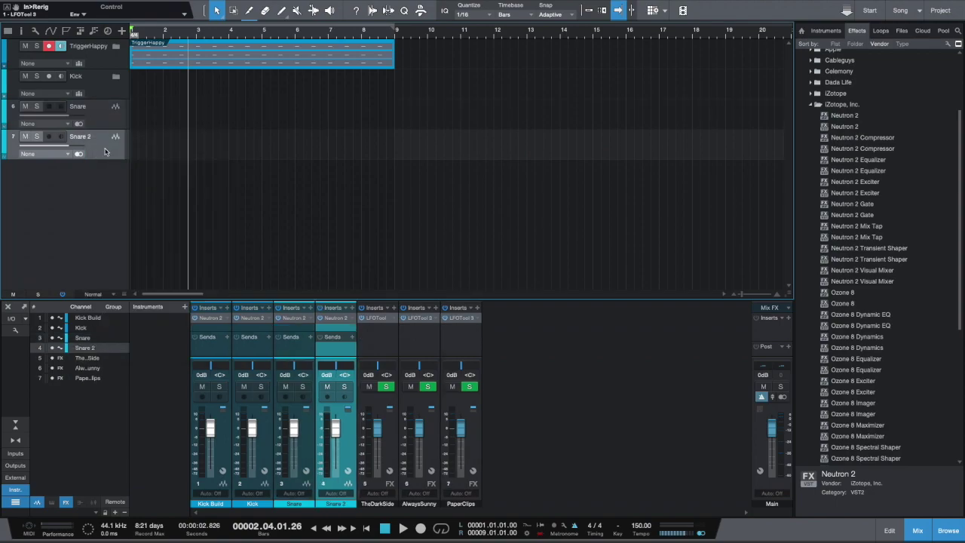
right_click(94, 147)
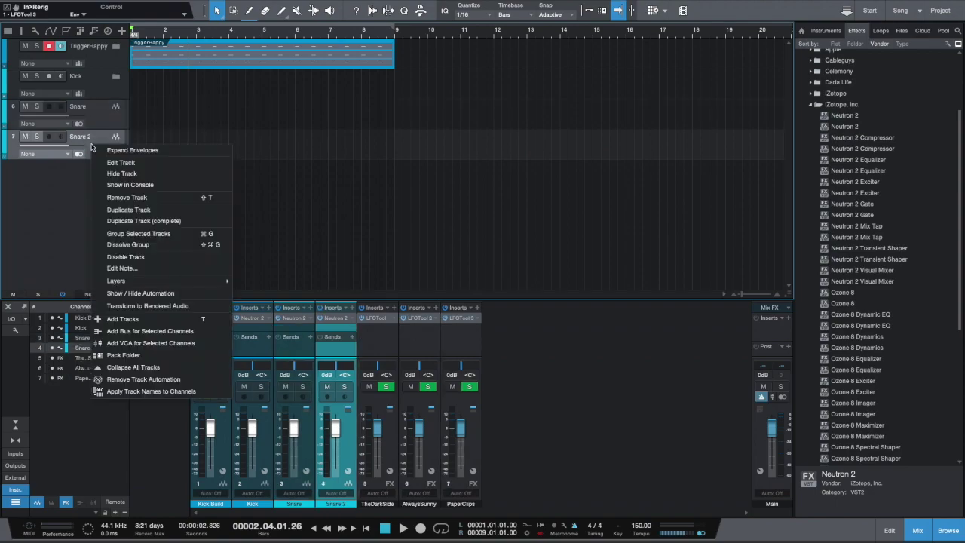
click(157, 223)
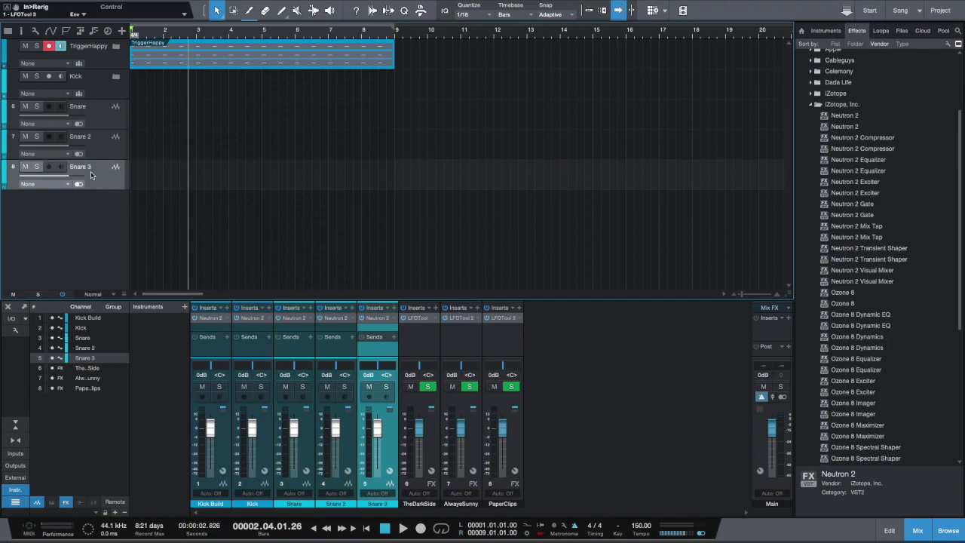
Step: Pack the three snare tracks into a folder named Snare, check its contents and leave it collapsed
shift+click(92, 143)
shift+click(89, 115)
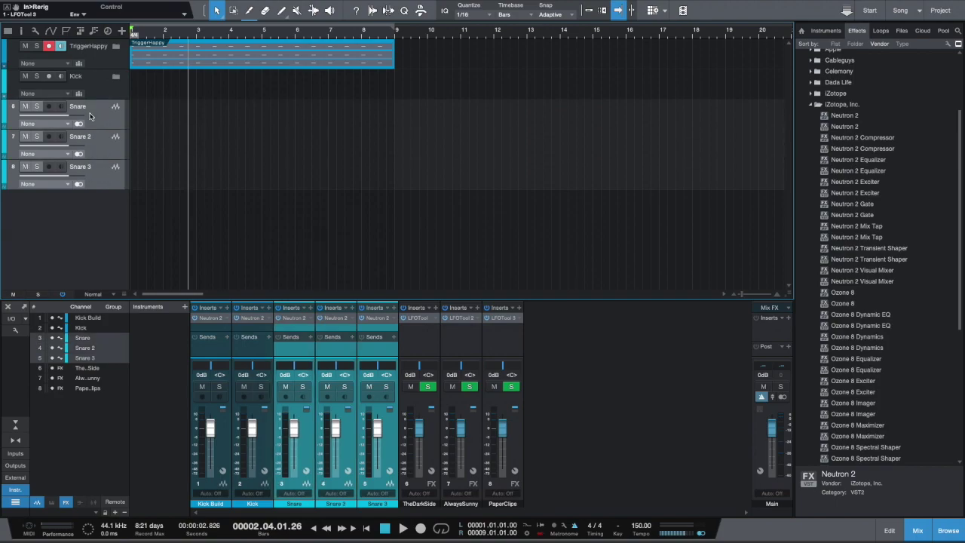
right_click(90, 115)
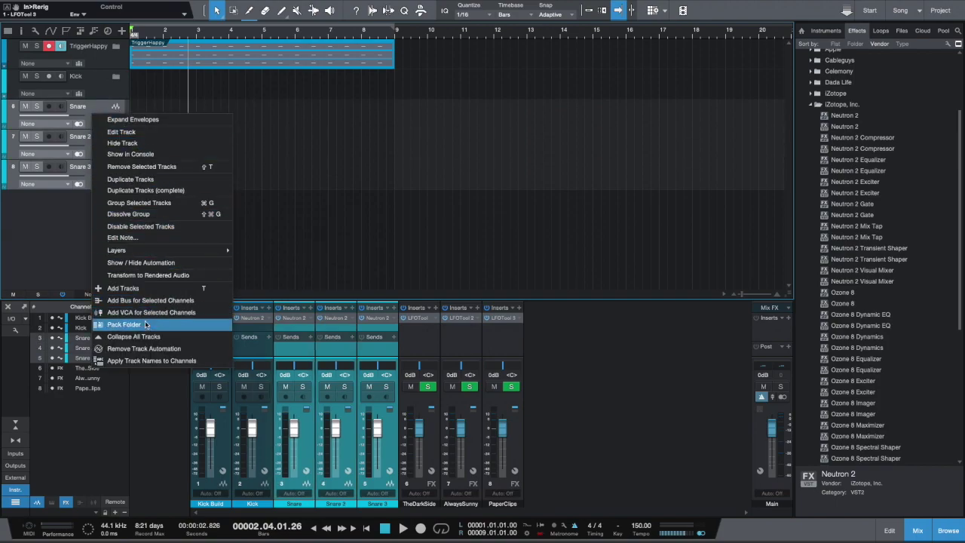
click(145, 325)
double_click(92, 108)
text(S)
key(Return)
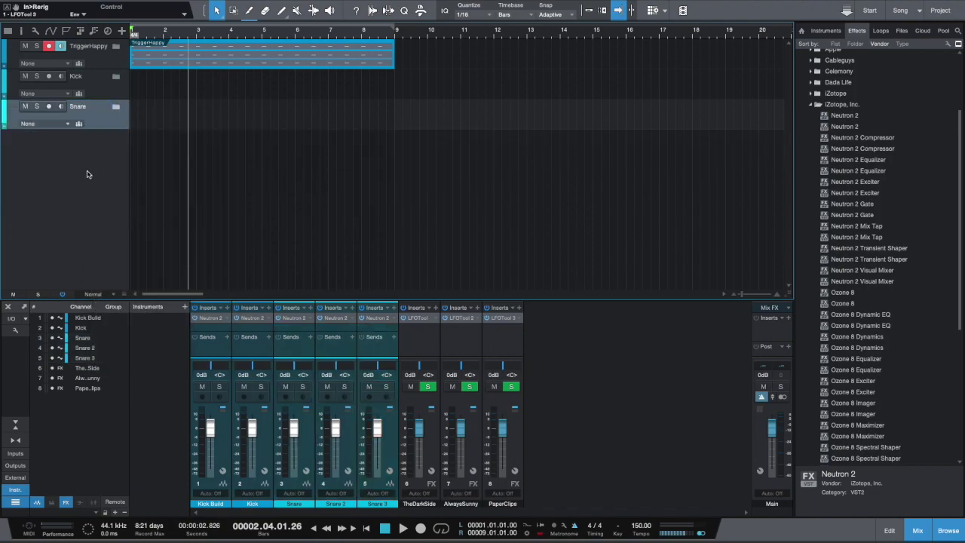
click(3, 127)
click(17, 135)
click(3, 127)
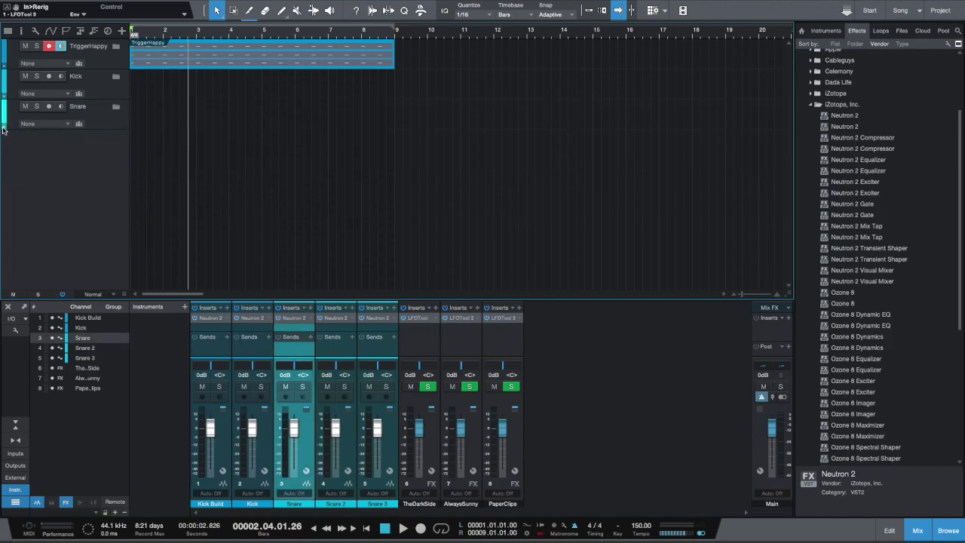
Step: Clear the instrument search, sort the instruments by vendor and add a Serum instrument track below the Snare folder, closing its window
right_click(61, 153)
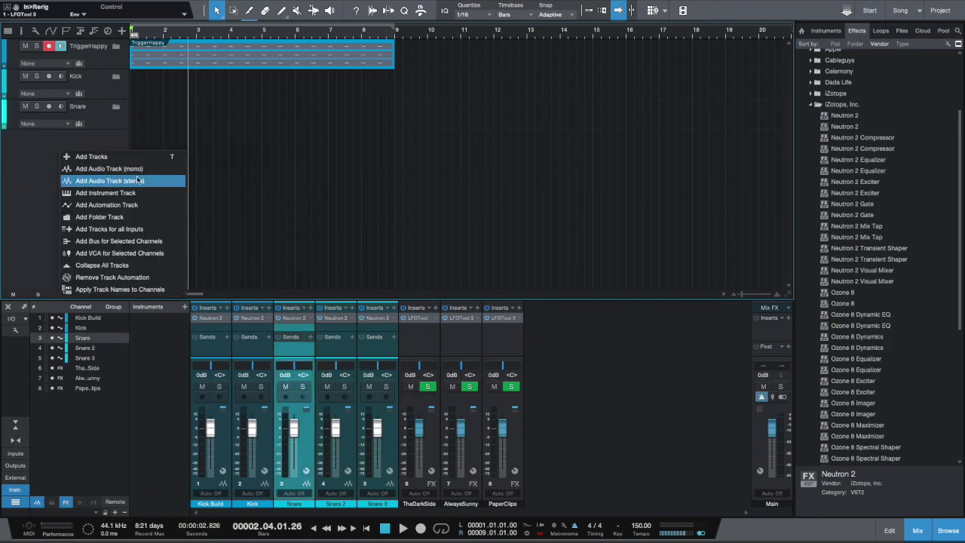
click(290, 149)
click(830, 33)
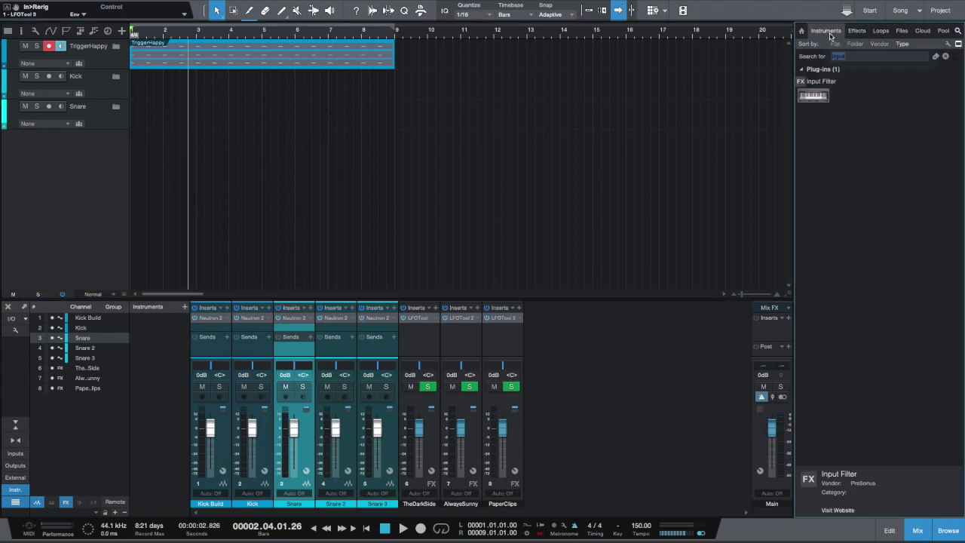
click(945, 56)
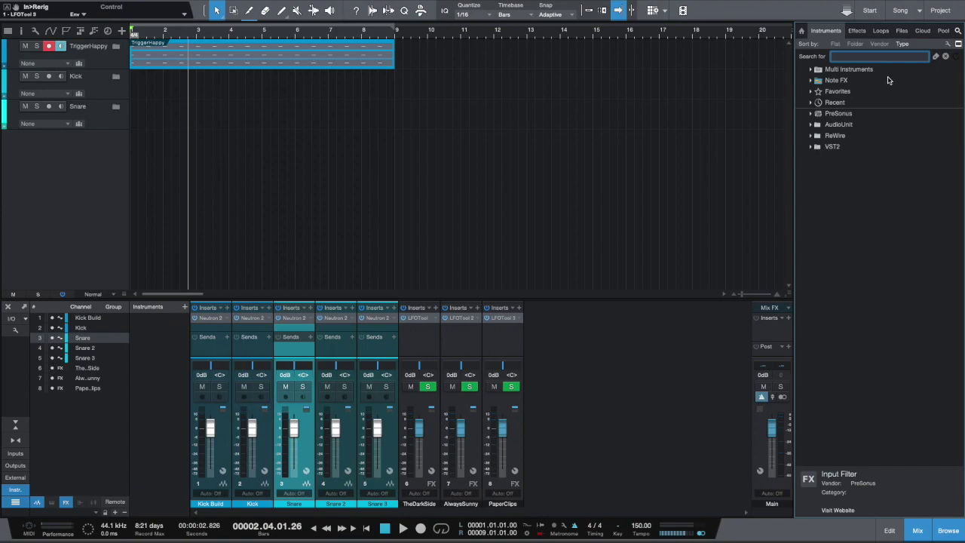
click(879, 44)
drag(843, 226, 68, 178)
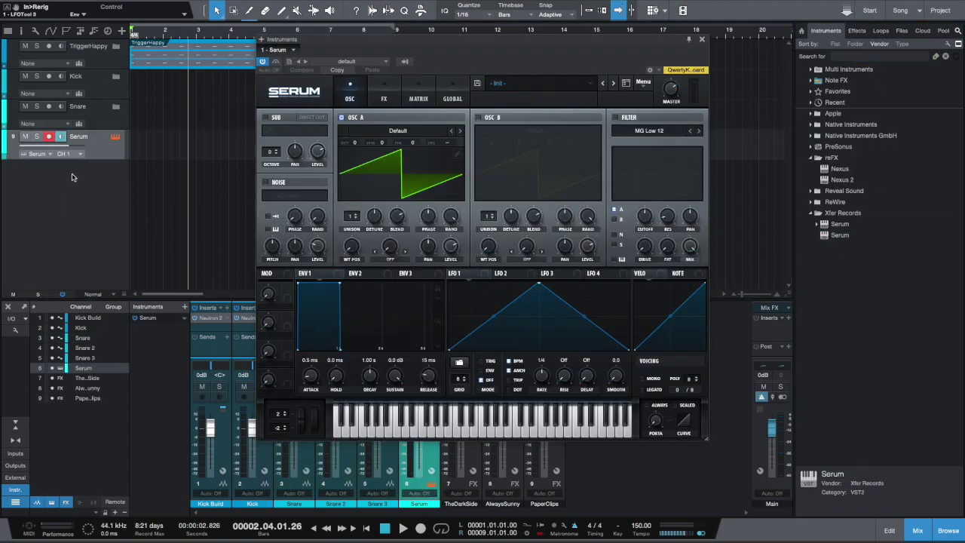
click(702, 40)
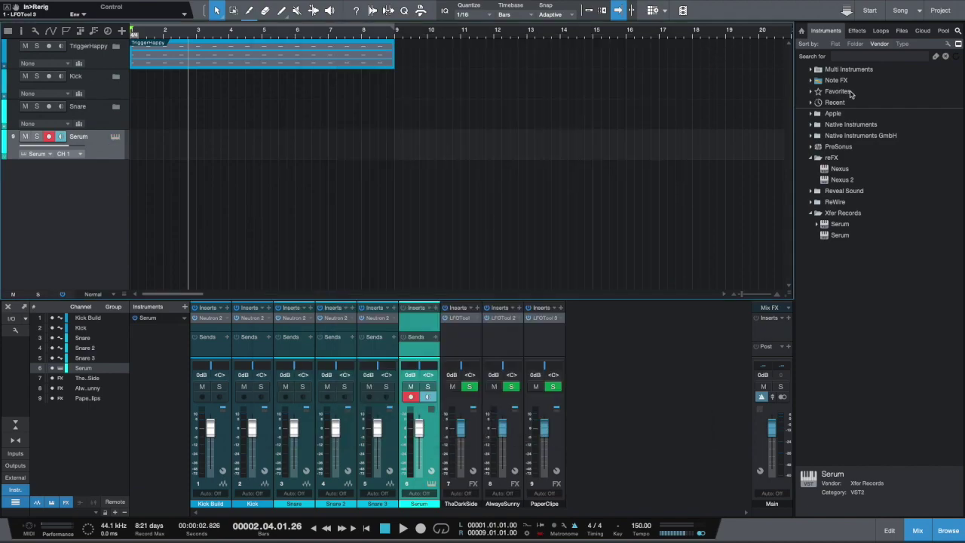
Step: Insert the Pro EQ and OTT effects on the Serum track and close the plug-in window
click(857, 31)
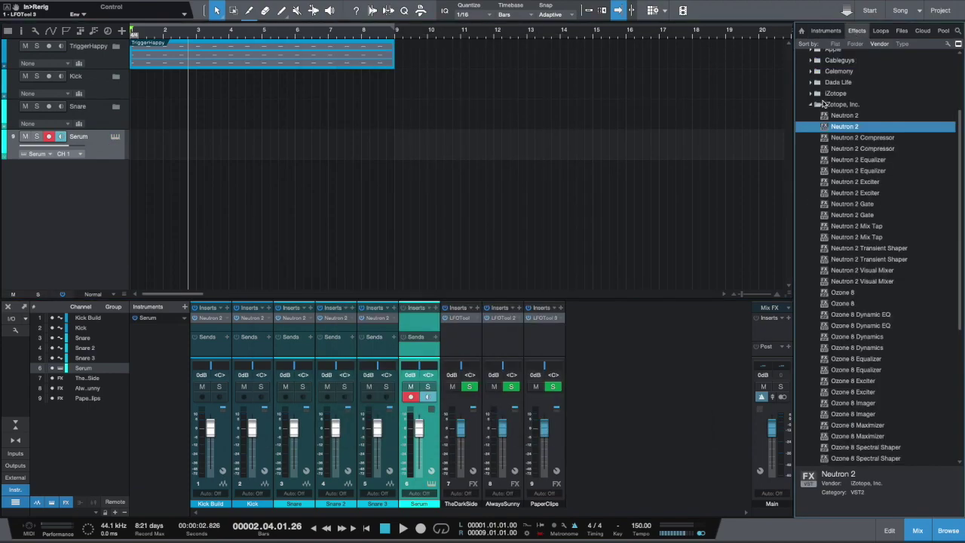
scroll(828, 96, up, 3)
drag(851, 114, 68, 154)
scroll(846, 428, down, 10)
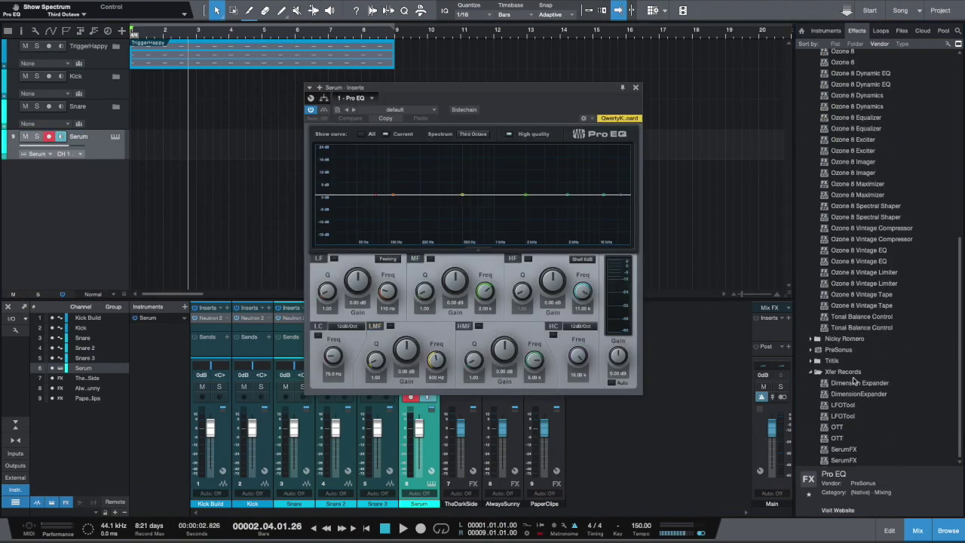
drag(839, 432, 106, 157)
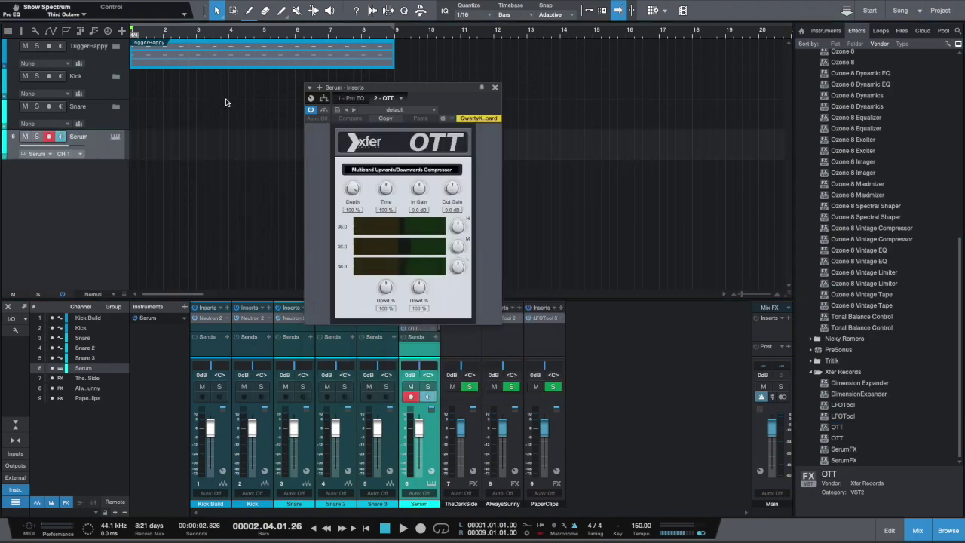
click(494, 88)
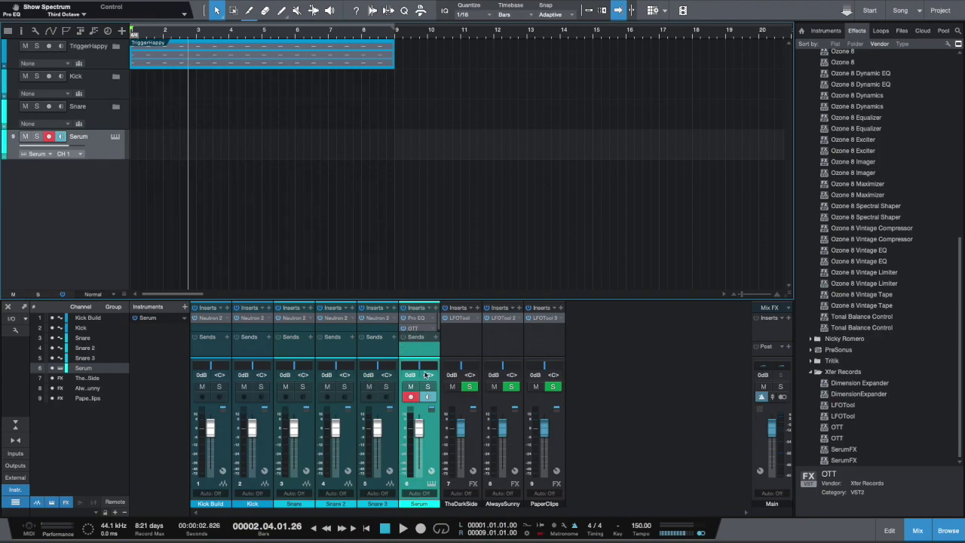
Step: Reveal the channel routing in the console and route the Serum channel's output to TheDarkSide
mouse_move(423, 358)
mouse_down()
mouse_move(423, 346)
mouse_move(423, 360)
mouse_up()
click(420, 359)
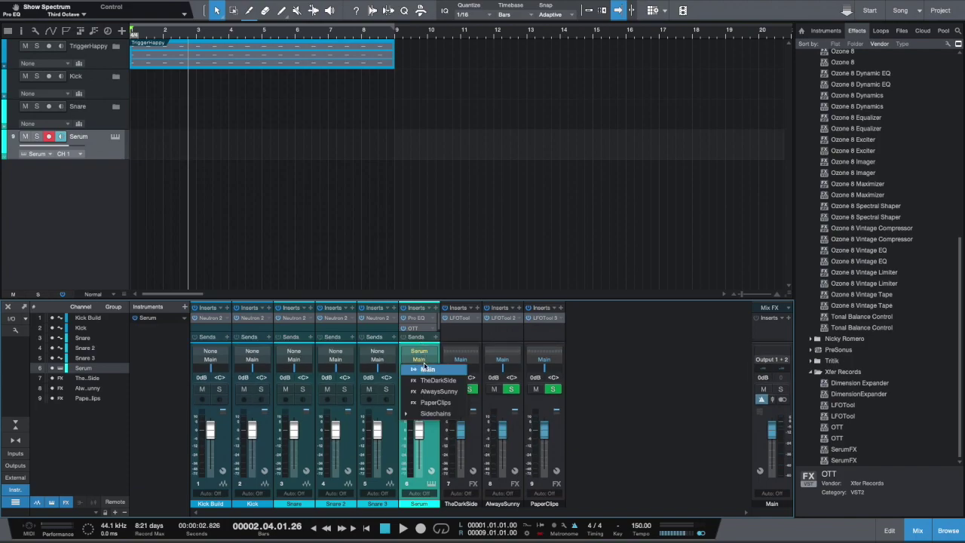
click(439, 381)
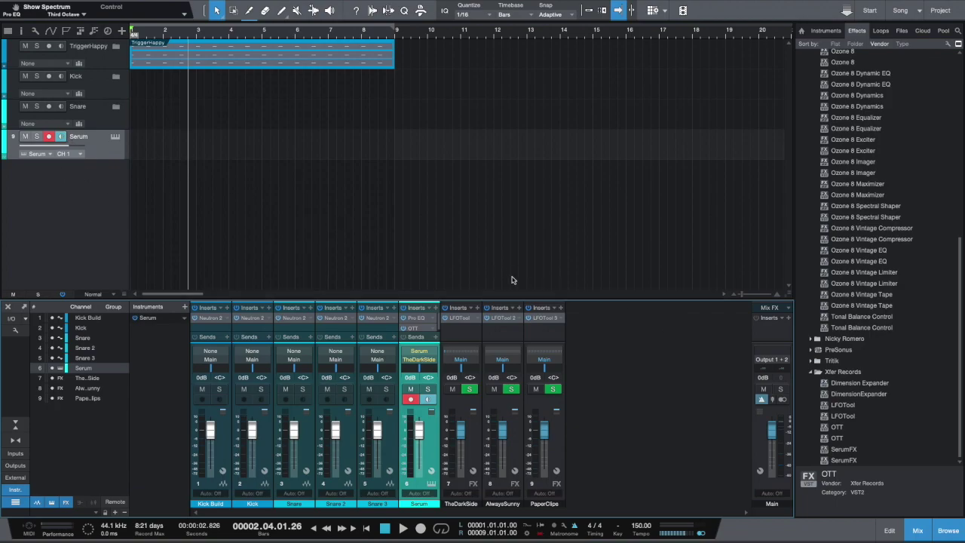
Step: Make three complete duplicates of the Serum track so that each copy has its own instrument
right_click(96, 139)
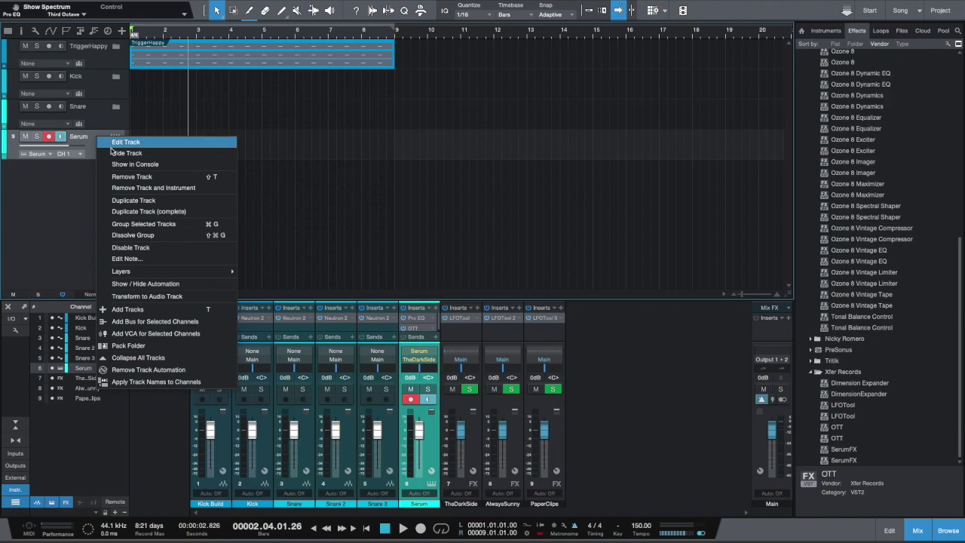
click(148, 211)
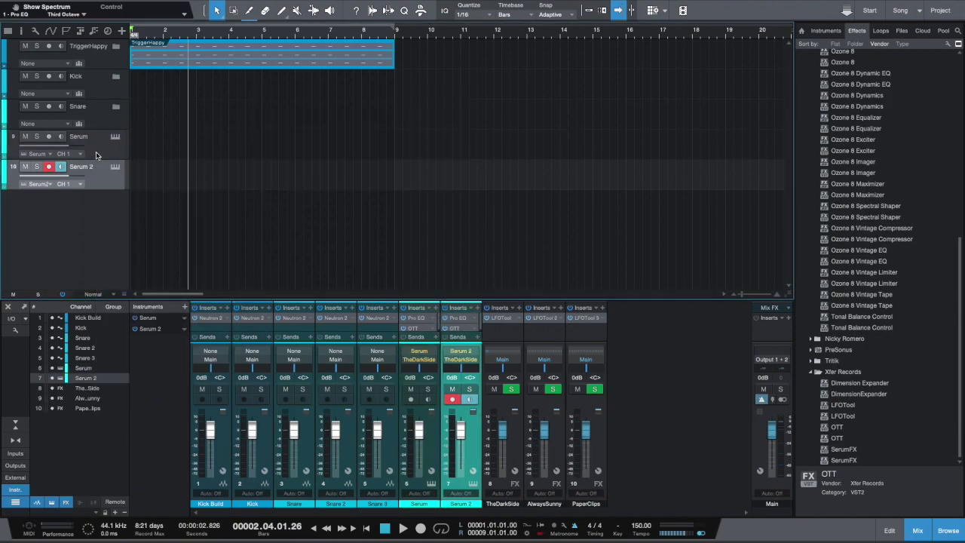
right_click(95, 176)
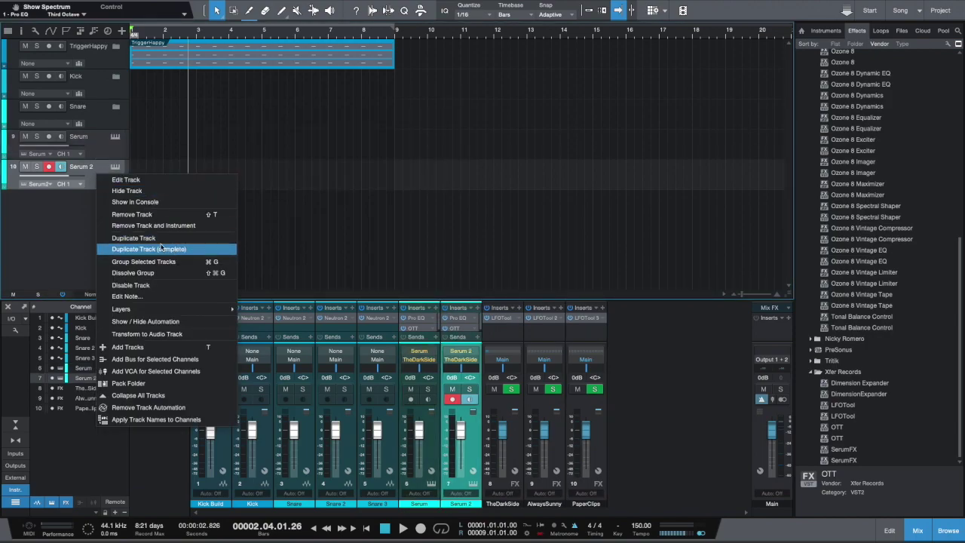
click(175, 249)
right_click(104, 212)
key(Escape)
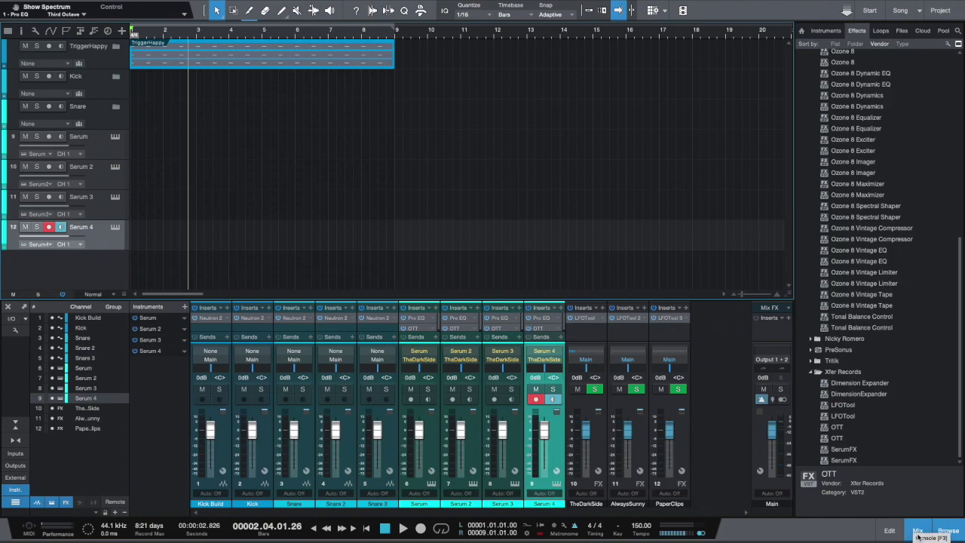
Step: Collapse the iZotope, Inc. and Xfer Records vendor folders in the effects browser
scroll(855, 317, up, 5)
scroll(855, 317, up, 3)
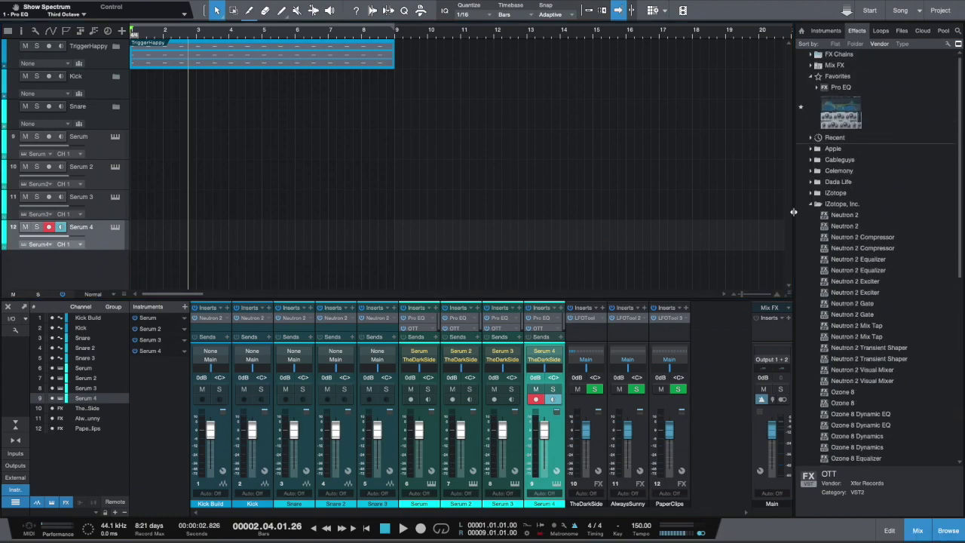
click(812, 204)
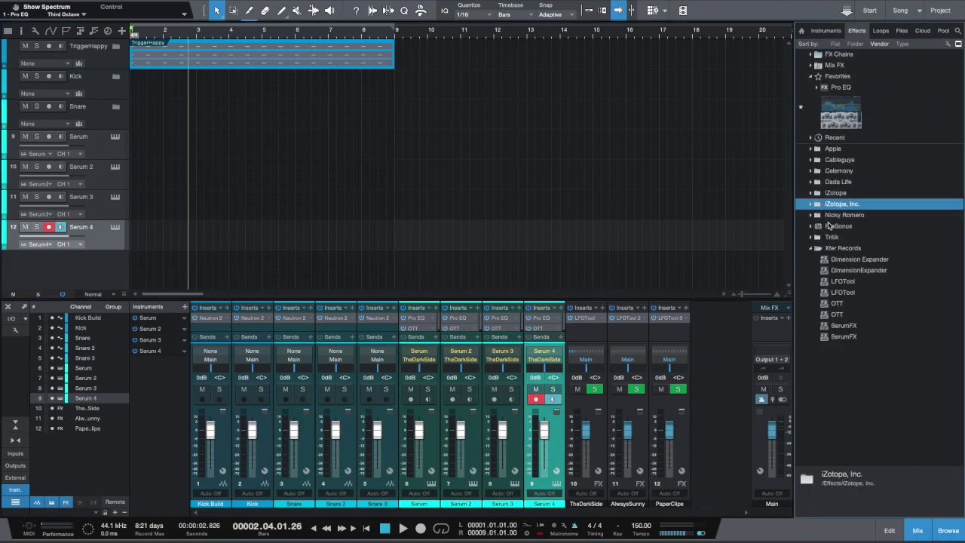
click(812, 250)
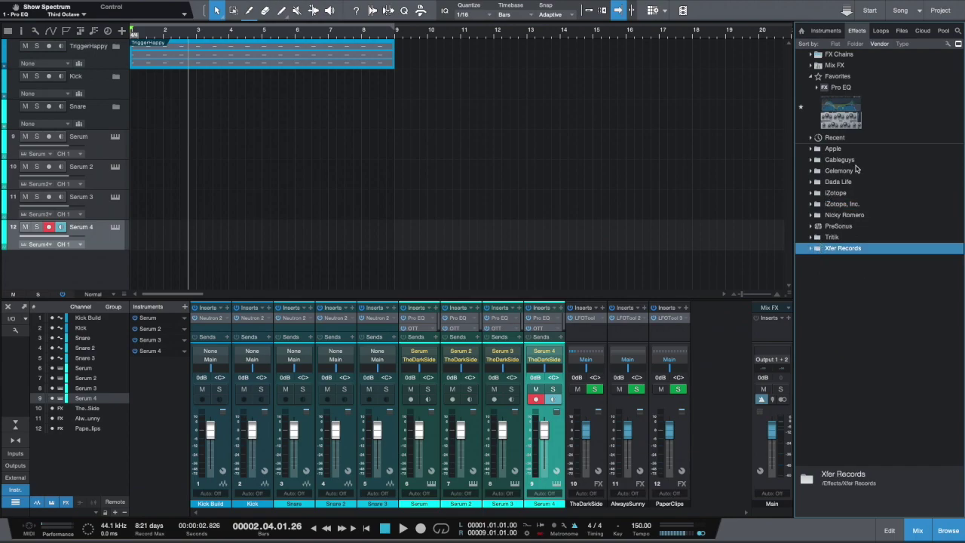
Step: Add a reFX Nexus instrument track below the Serum tracks and close its plug-in window
click(823, 31)
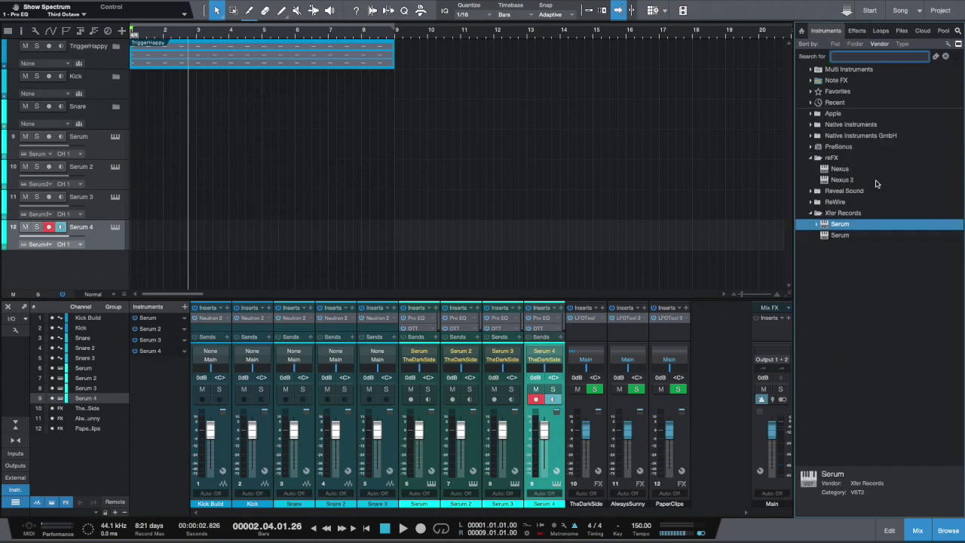
click(838, 179)
drag(840, 172, 38, 267)
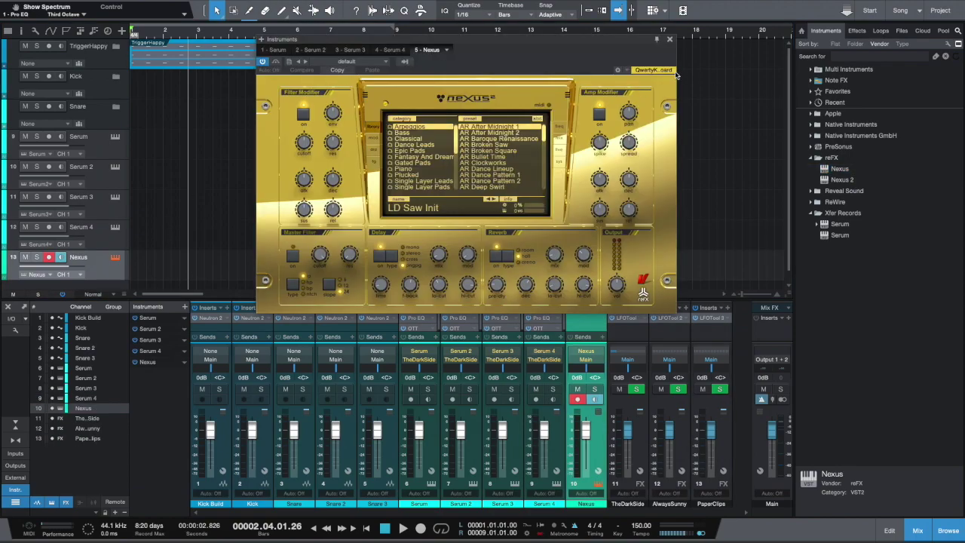
click(670, 41)
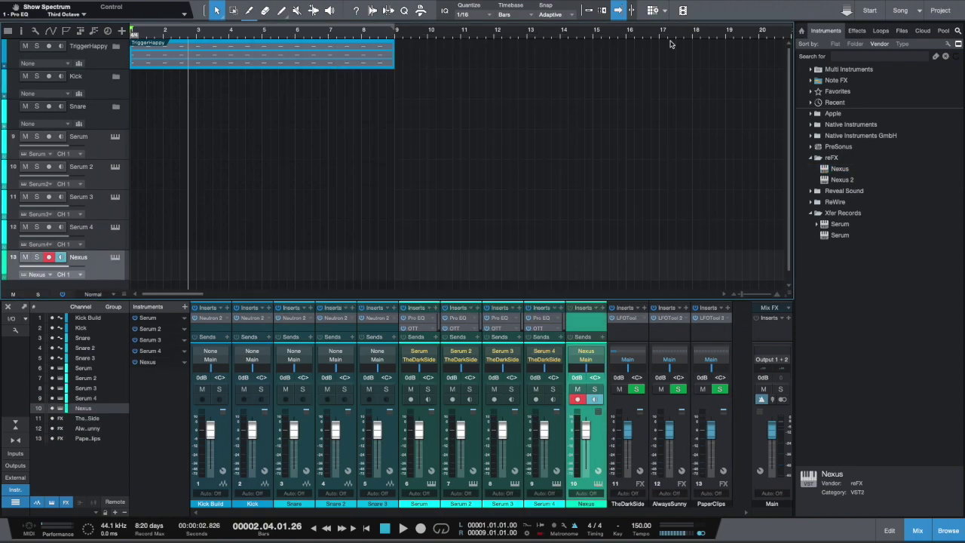
Step: Insert the Pro EQ effect on the Nexus track and close its window
click(857, 31)
drag(843, 87, 72, 266)
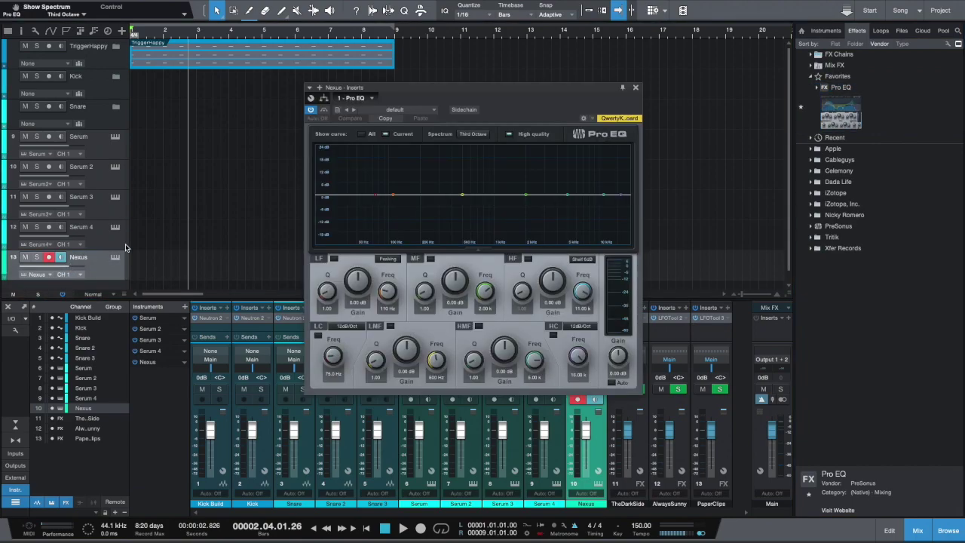
click(636, 87)
Step: Make a complete duplicate of the Nexus track with its own instrument
scroll(93, 252, down, 1)
right_click(93, 251)
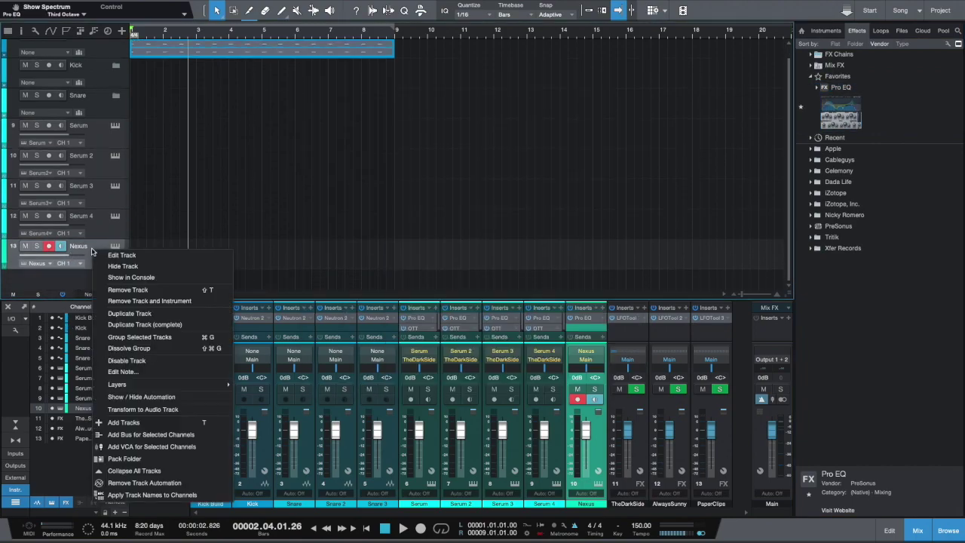
click(155, 328)
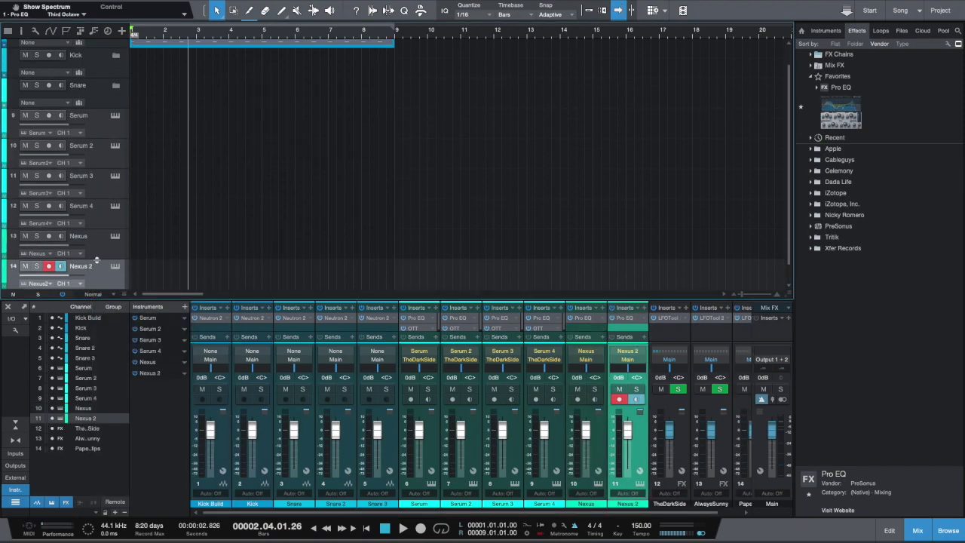
Step: Pack all the Serum and Nexus tracks into a folder and name it Bass/Leads
click(101, 253)
click(101, 218)
click(100, 192)
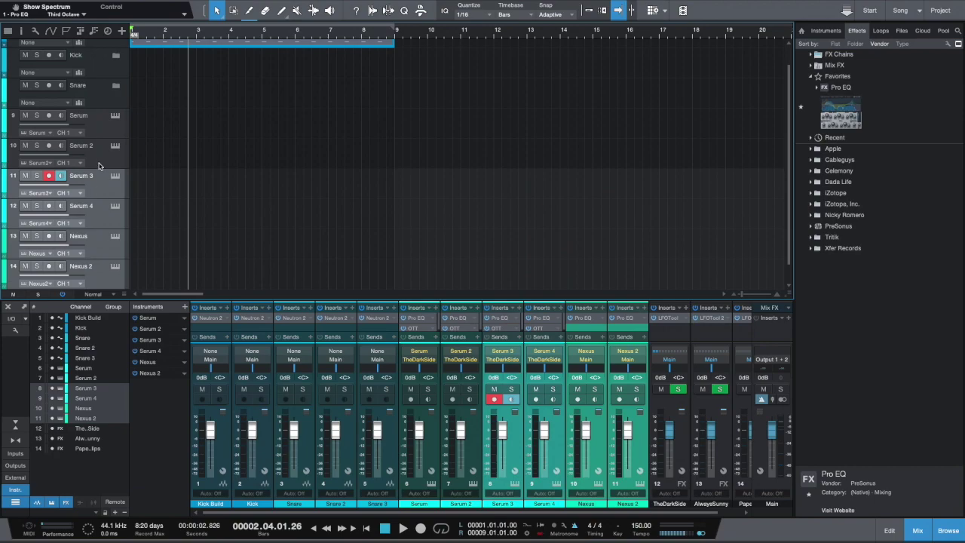
click(98, 164)
click(97, 122)
right_click(96, 122)
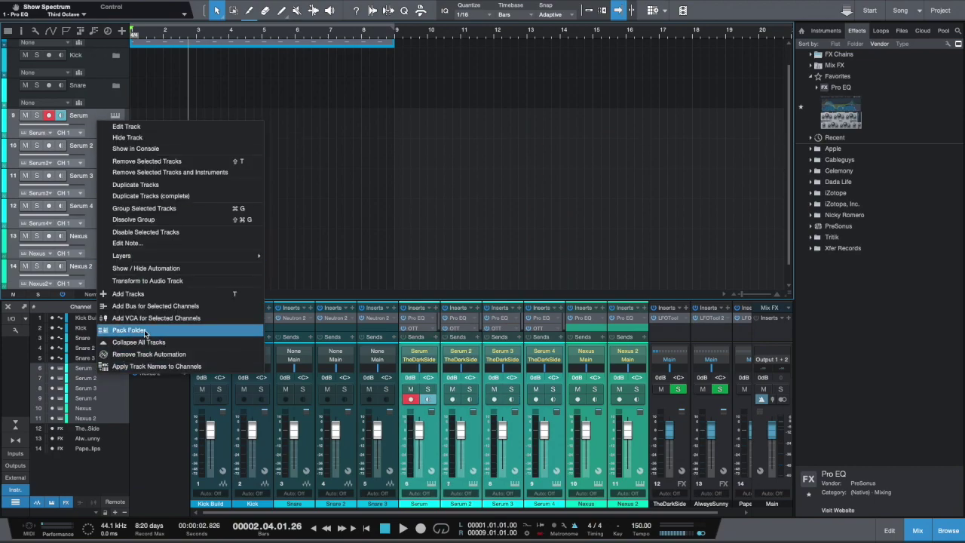
click(144, 332)
double_click(81, 137)
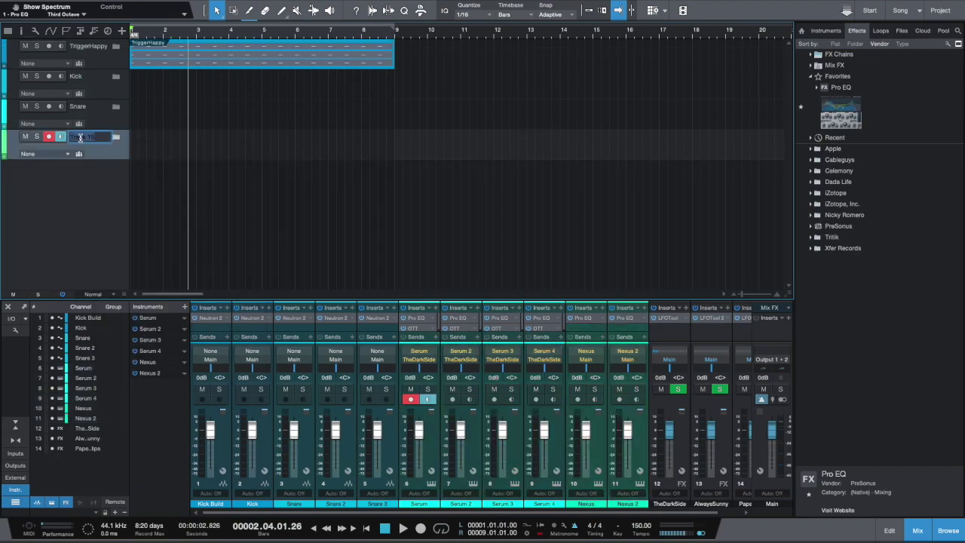
text(Bass/Leads)
key(Return)
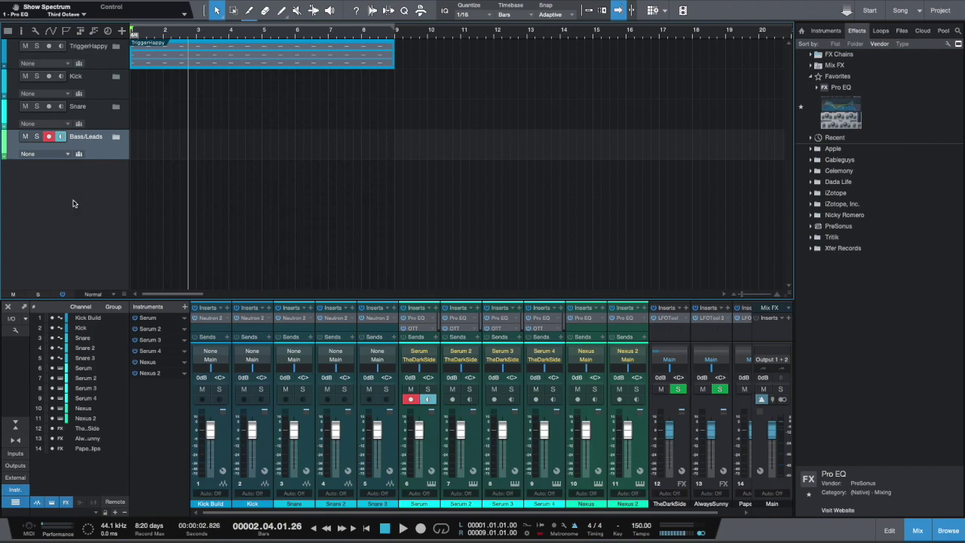
Step: Check the tracks inside the Bass/Leads folder and collapse the folder again
click(3, 158)
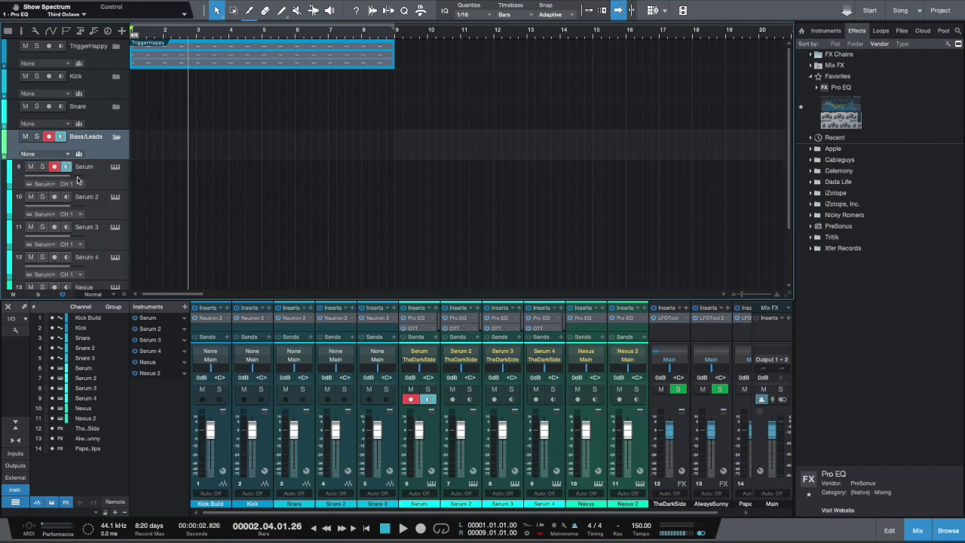
click(55, 168)
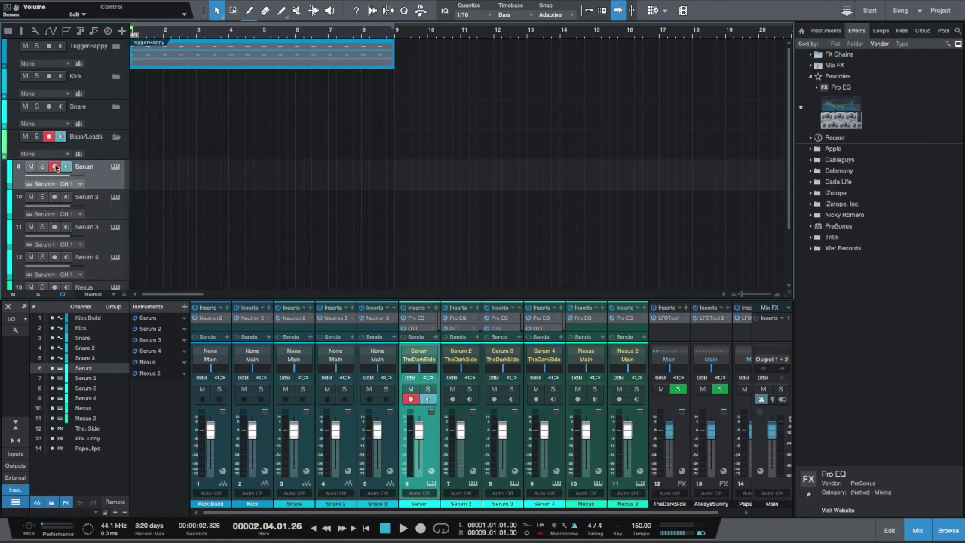
click(4, 158)
Step: Add a stereo audio track below the Bass/Leads folder and name it Highs
right_click(73, 183)
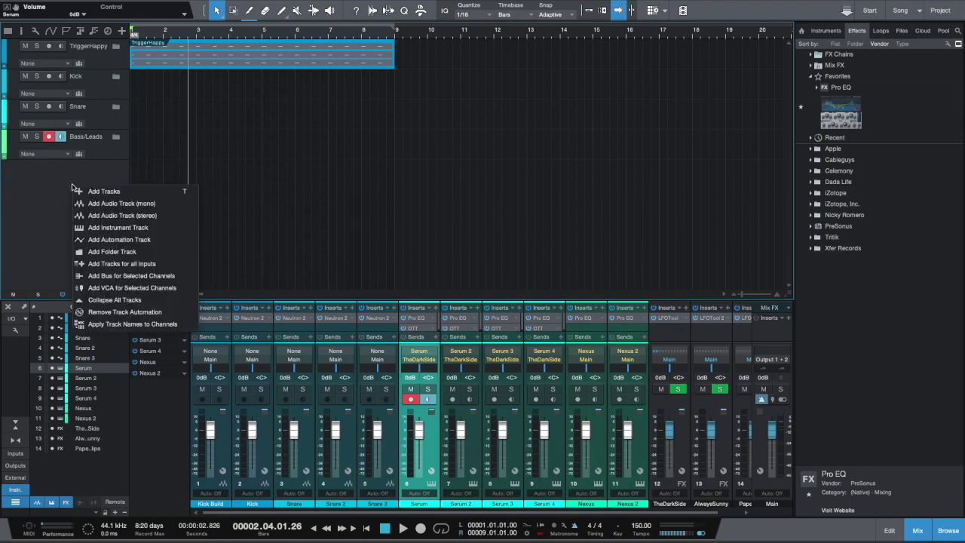
click(142, 218)
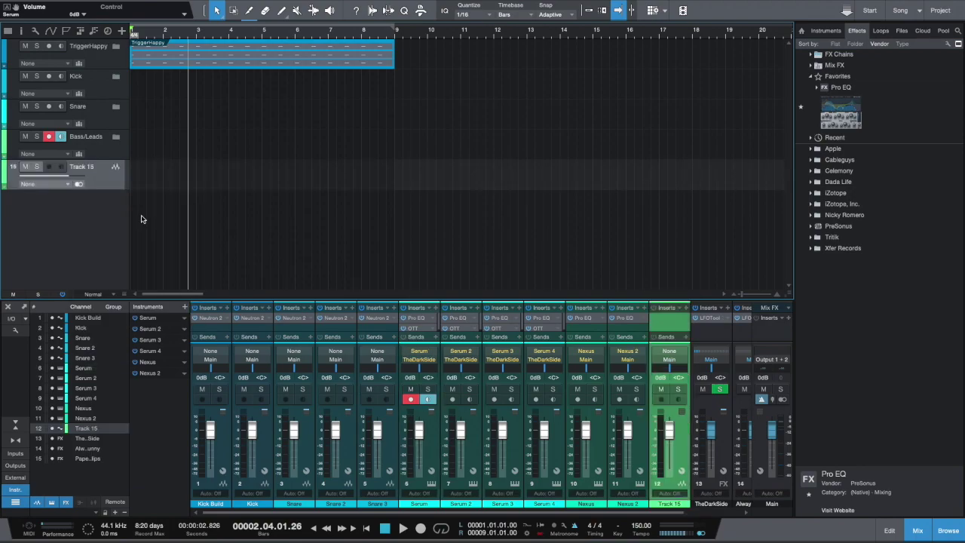
double_click(89, 169)
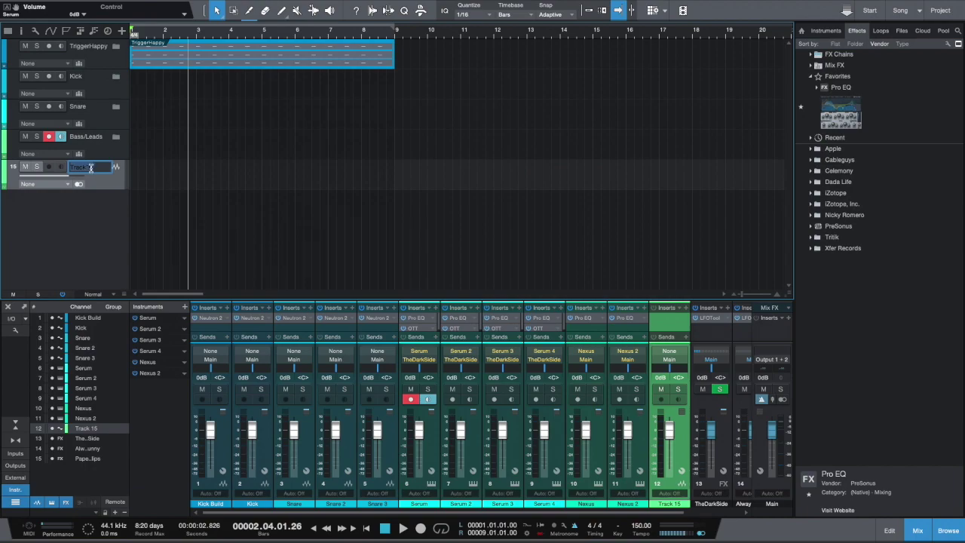
text(Highs)
key(Return)
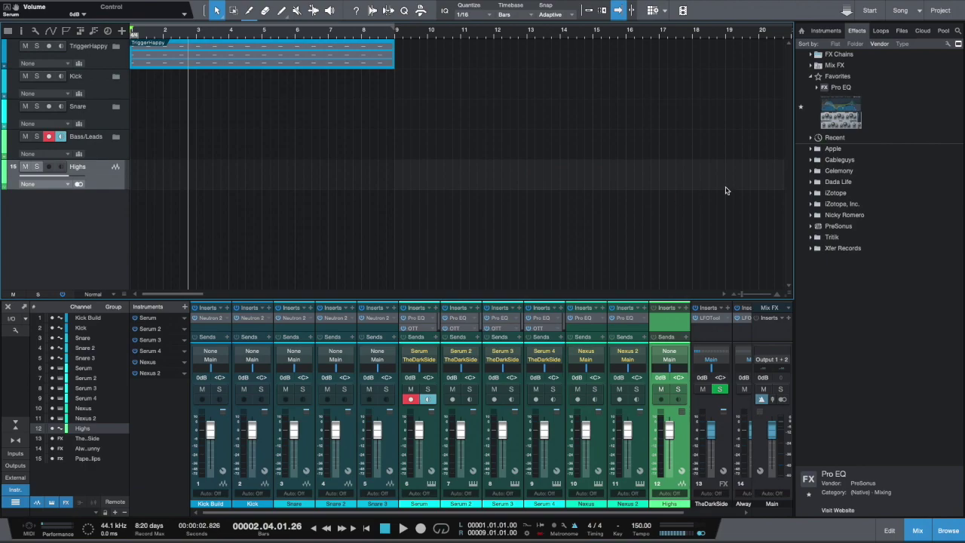
Step: Insert Pro EQ on the Highs track, enable its low cut at about 204 Hz, and close the effect window
drag(837, 117, 57, 174)
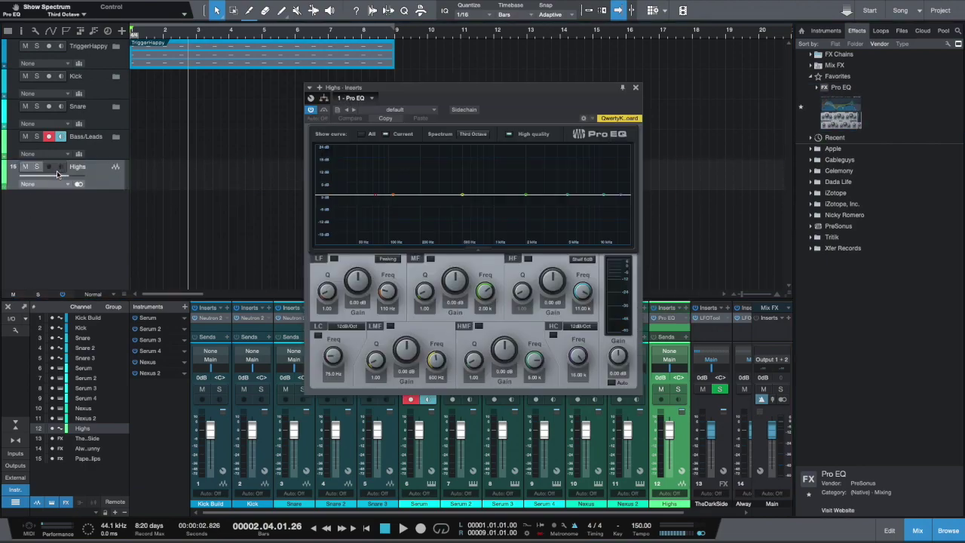
click(319, 336)
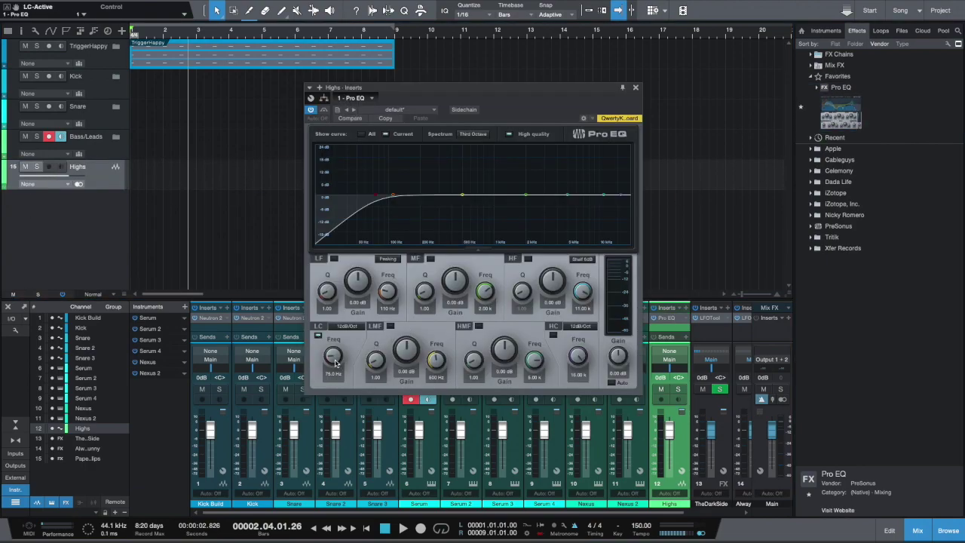
drag(337, 357, 343, 349)
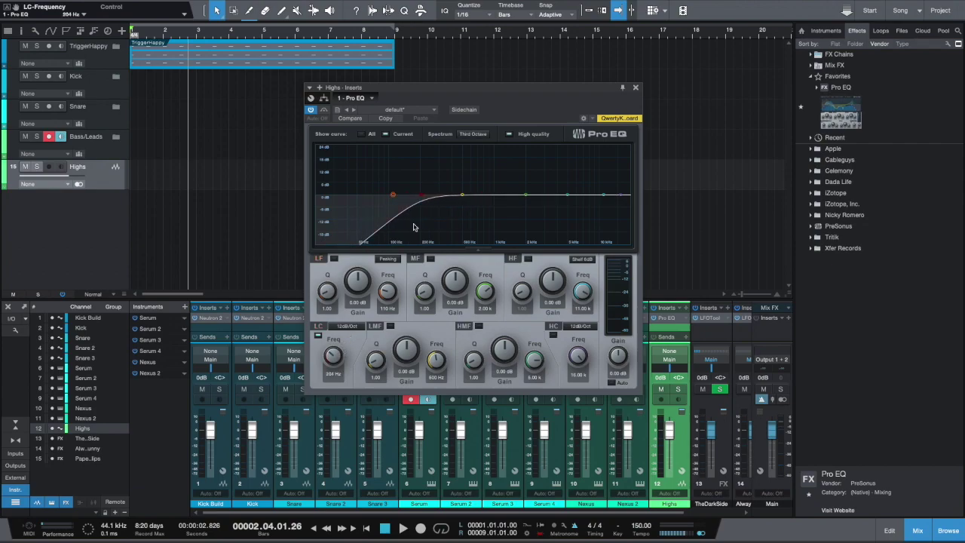
click(636, 88)
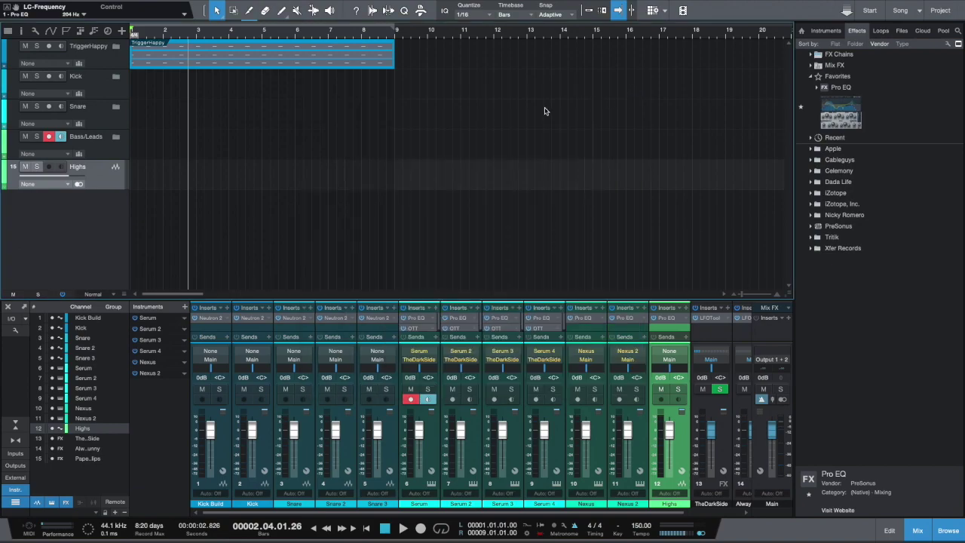
Step: Route the output of the Highs channel to the AlwaysSunny FX channel
right_click(91, 172)
click(98, 173)
click(680, 361)
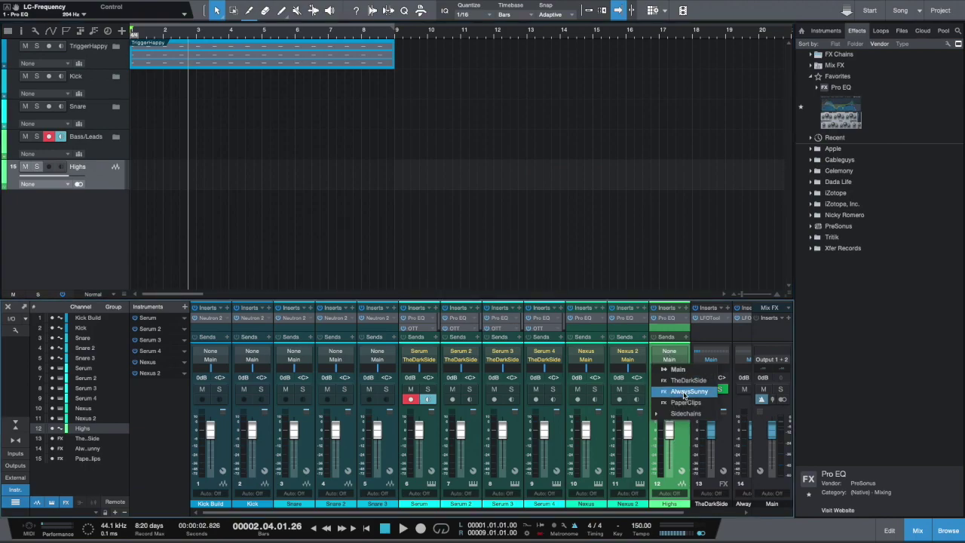
click(682, 393)
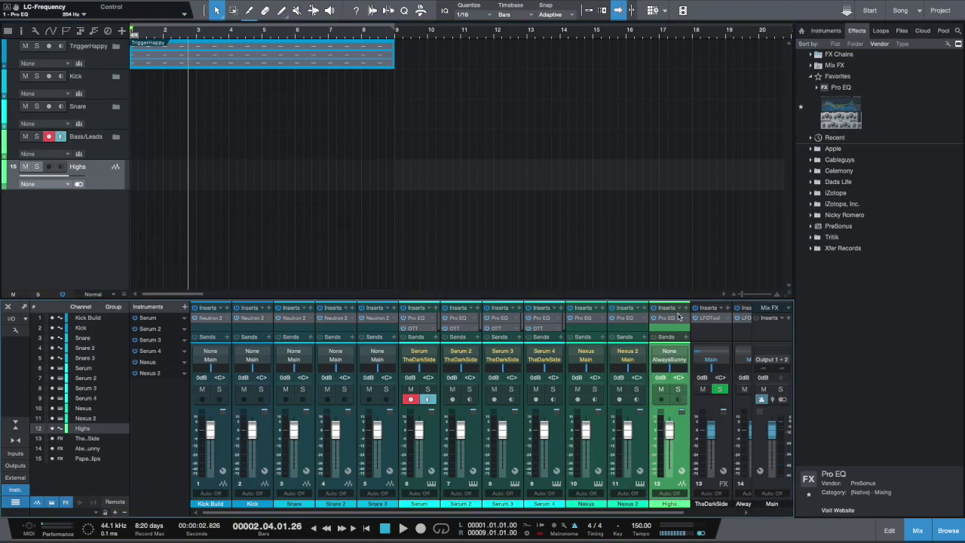
Step: Route the outputs of the Nexus and Nexus 2 channels to the TheDarkSide FX channel
click(585, 360)
click(627, 361)
click(627, 360)
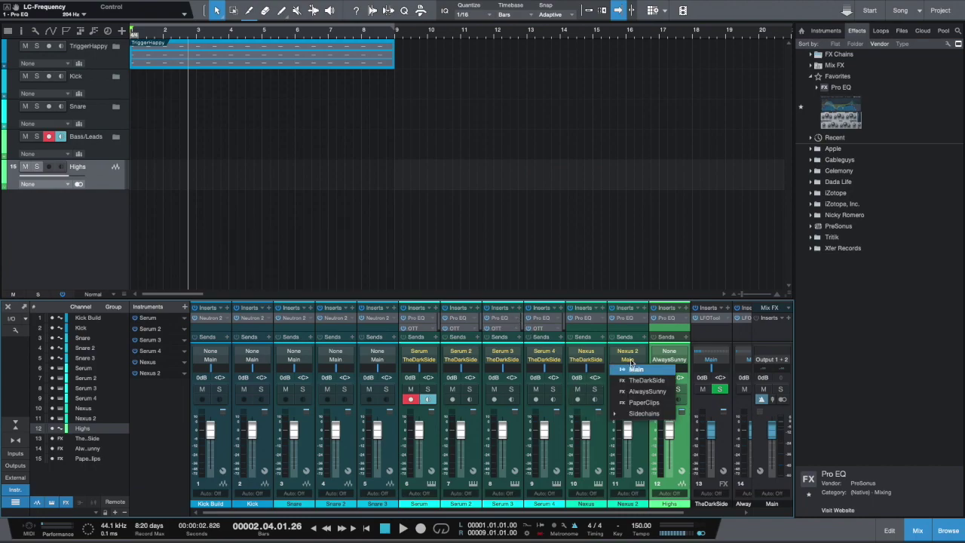
click(640, 380)
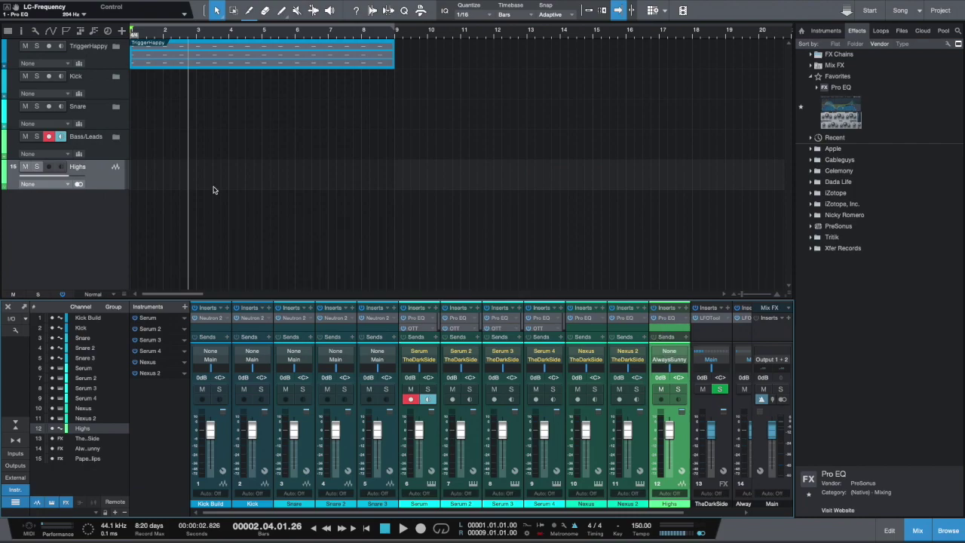
Step: Make two complete duplicates of the Highs track, including its effect and routing
right_click(84, 169)
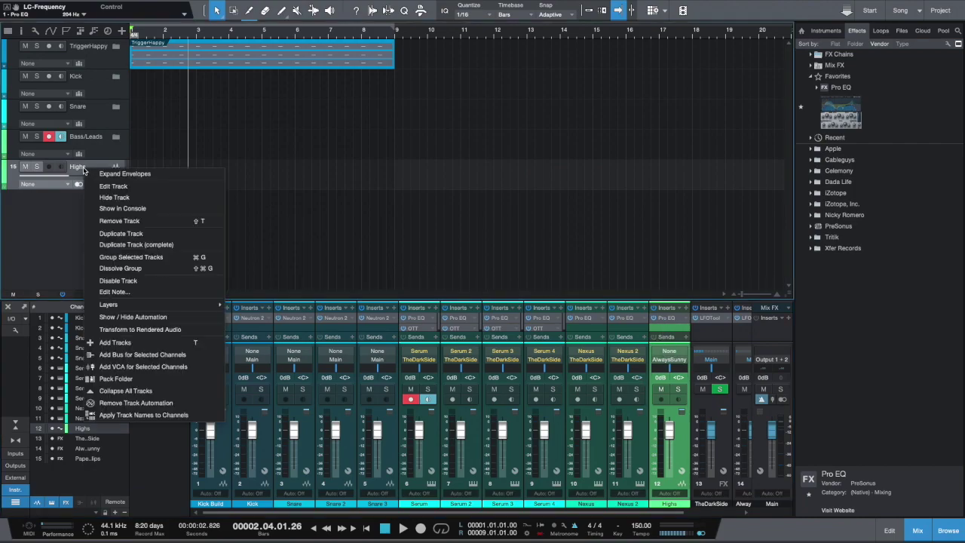
click(145, 248)
right_click(90, 200)
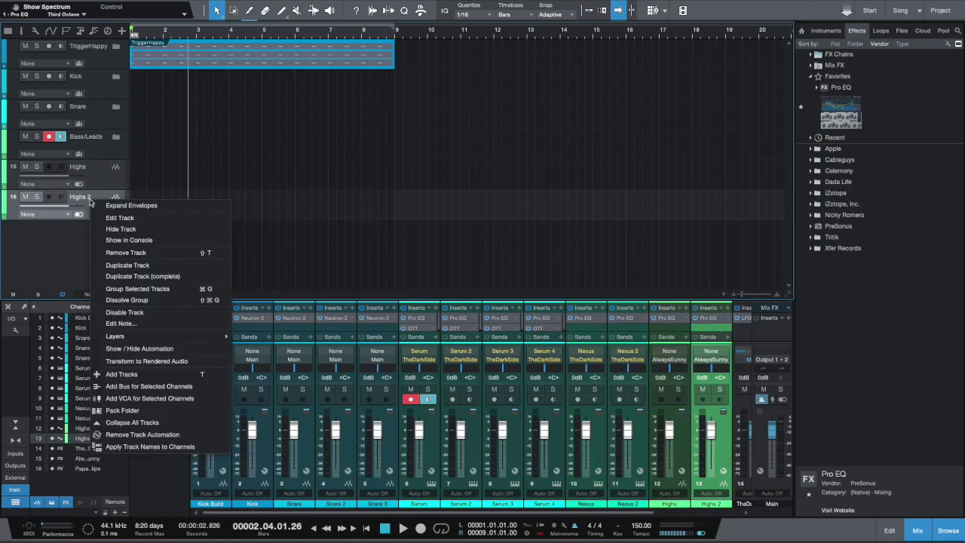
click(147, 276)
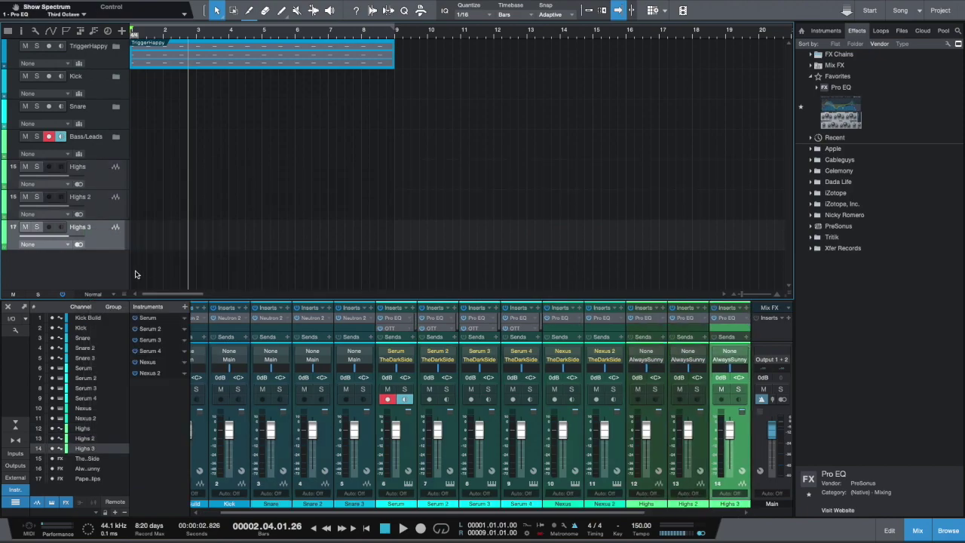
Step: Pack the three Highs tracks into a folder and name the folder Highs
shift+click(96, 212)
shift+click(97, 185)
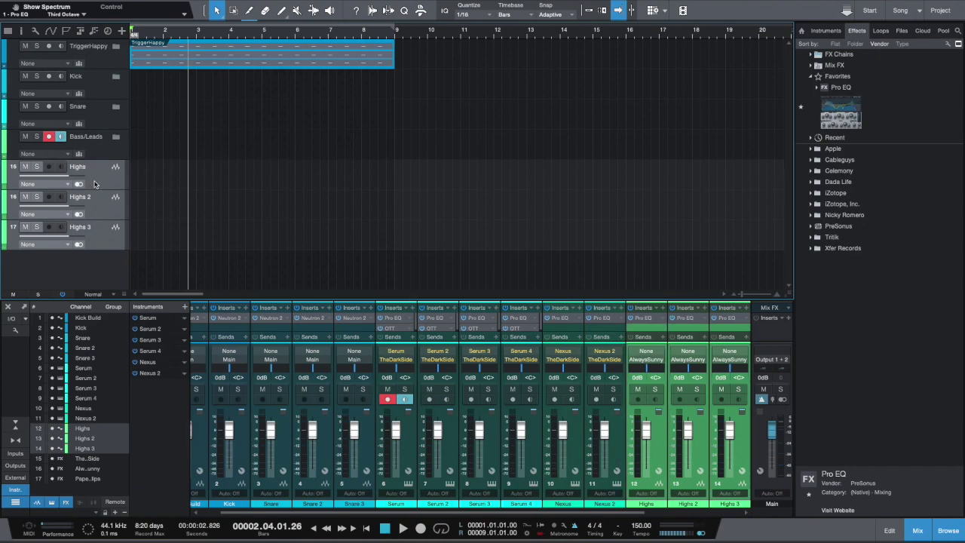
right_click(97, 185)
click(127, 393)
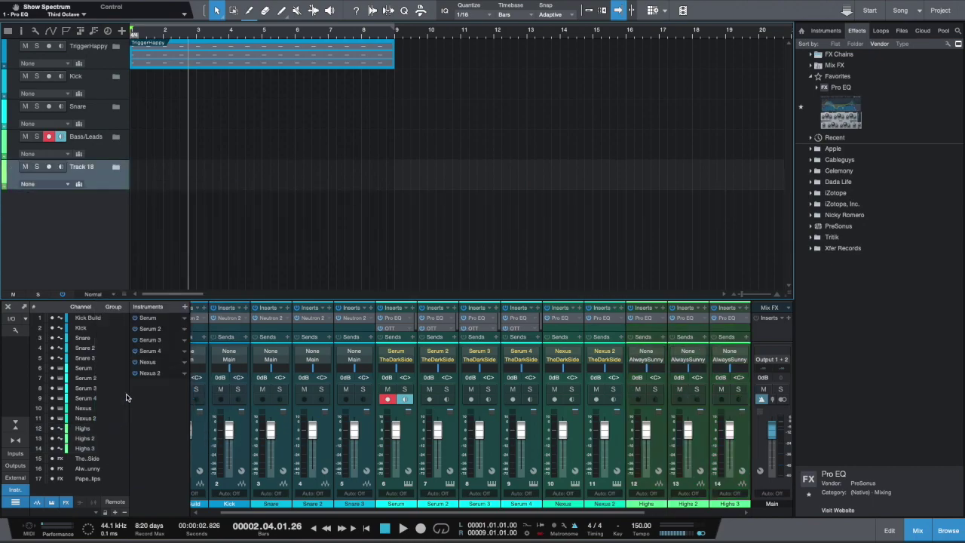
double_click(86, 172)
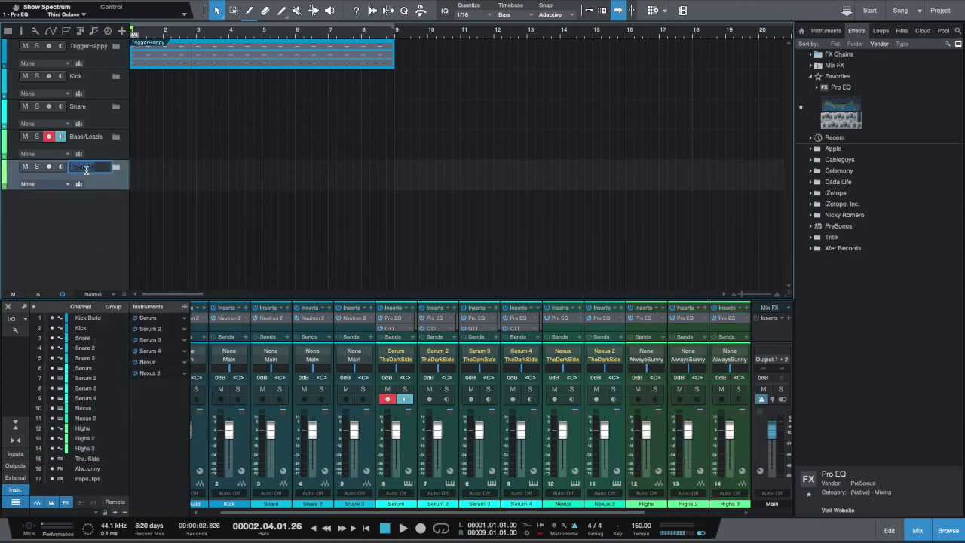
text(Highs)
key(Return)
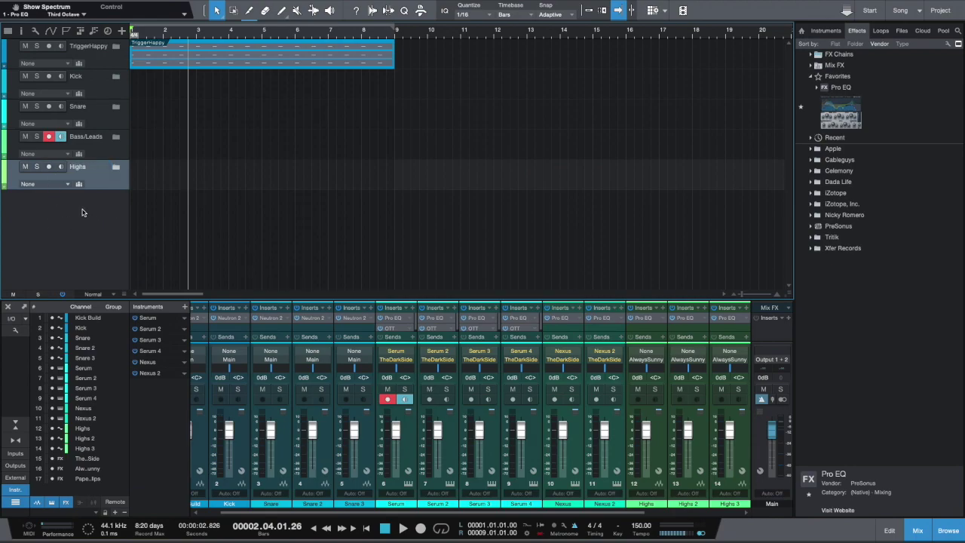
Step: Check the tracks inside the Highs folder and collapse the folder again
click(5, 187)
click(80, 200)
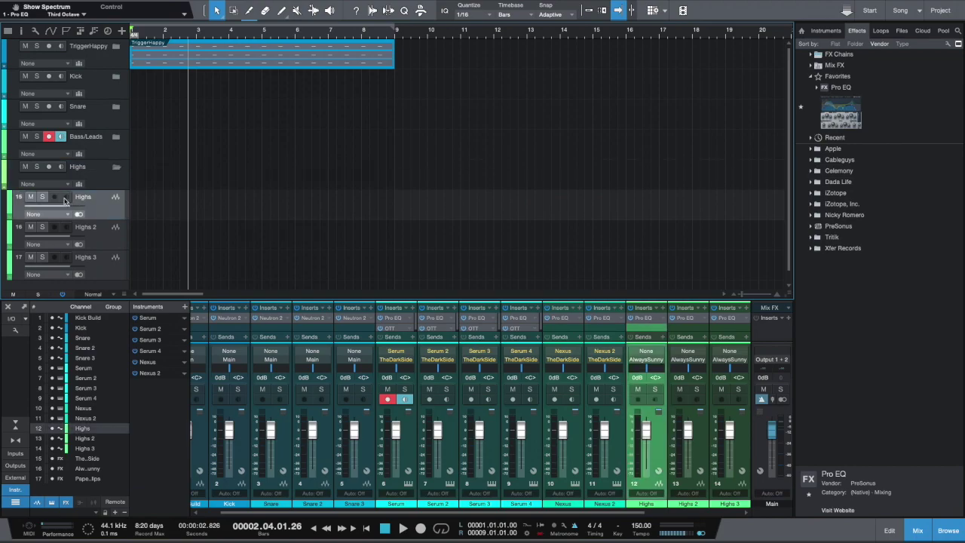
click(4, 187)
Step: Add a stereo audio track below the Highs folder and name it Upriser
right_click(59, 211)
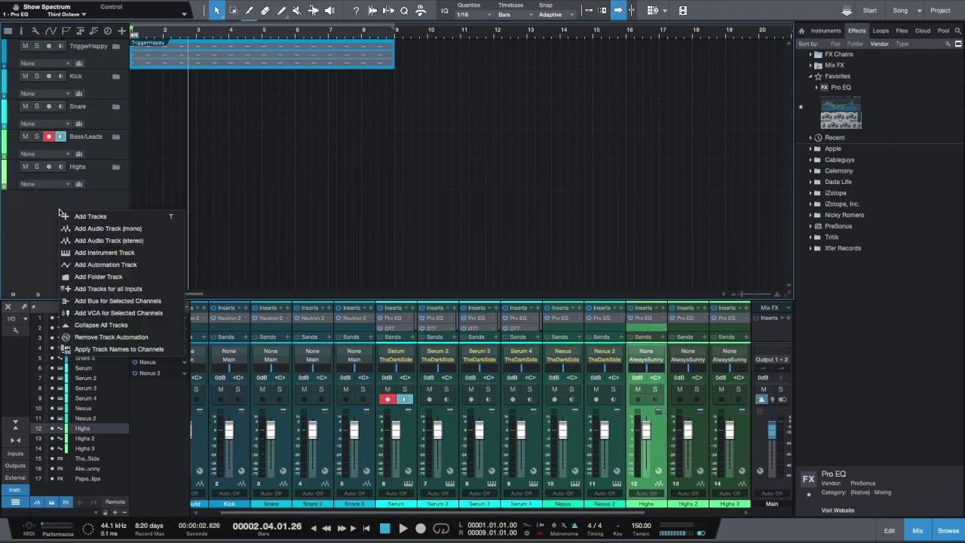
click(105, 240)
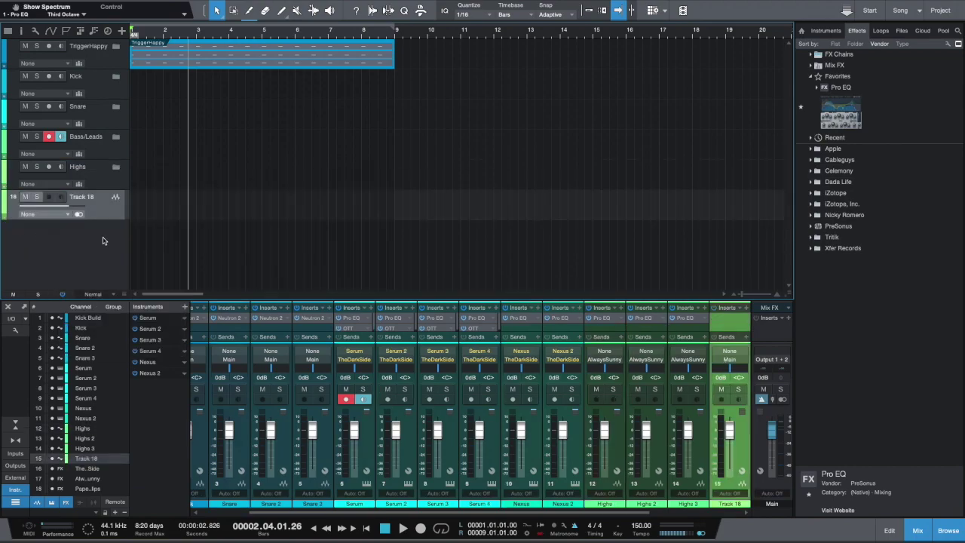
double_click(81, 198)
text(U)
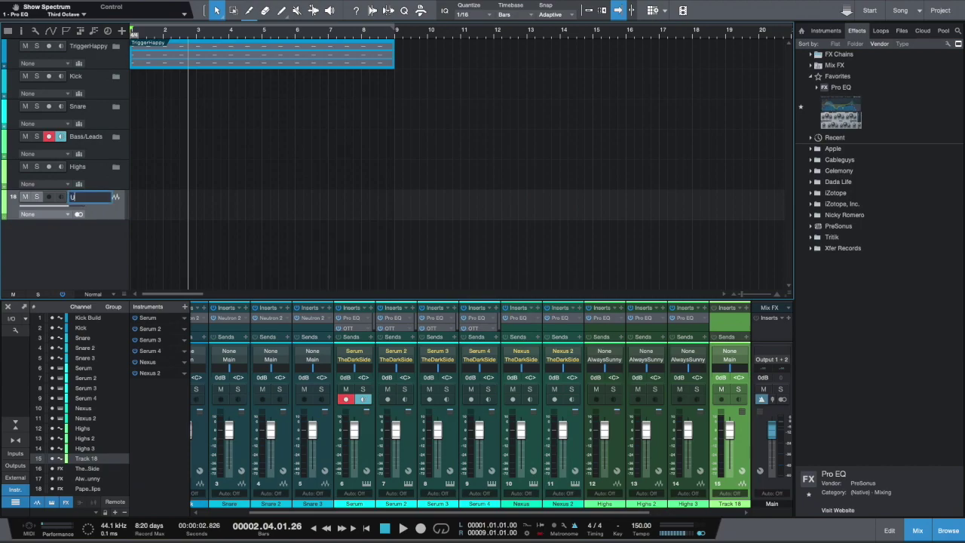
text(priser)
key(Return)
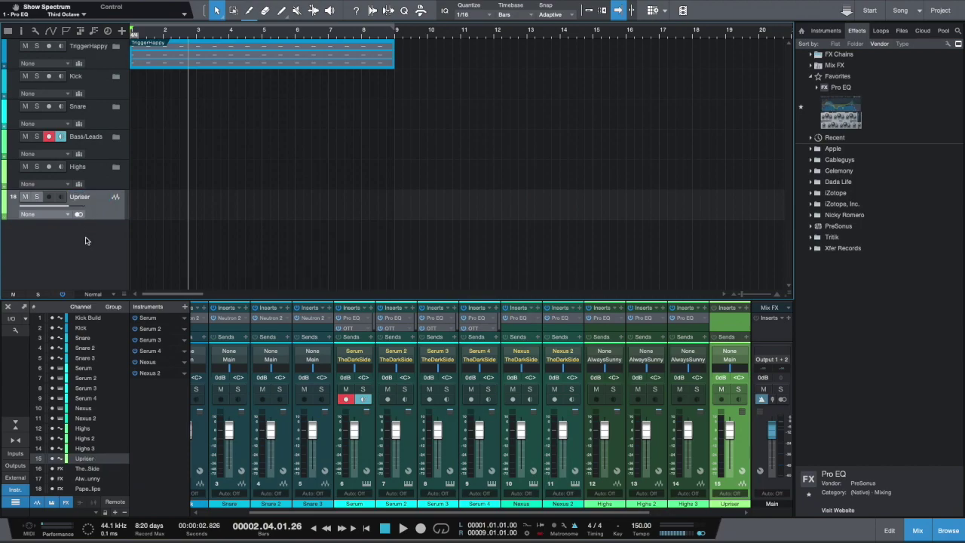
Step: Insert the Pro EQ effect on the Upriser track and close its window
drag(862, 118, 121, 197)
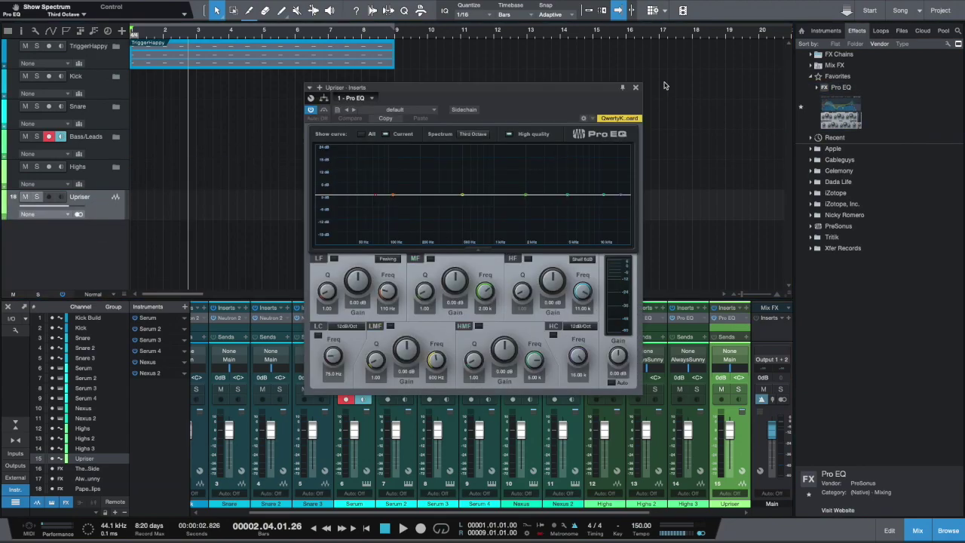
click(636, 88)
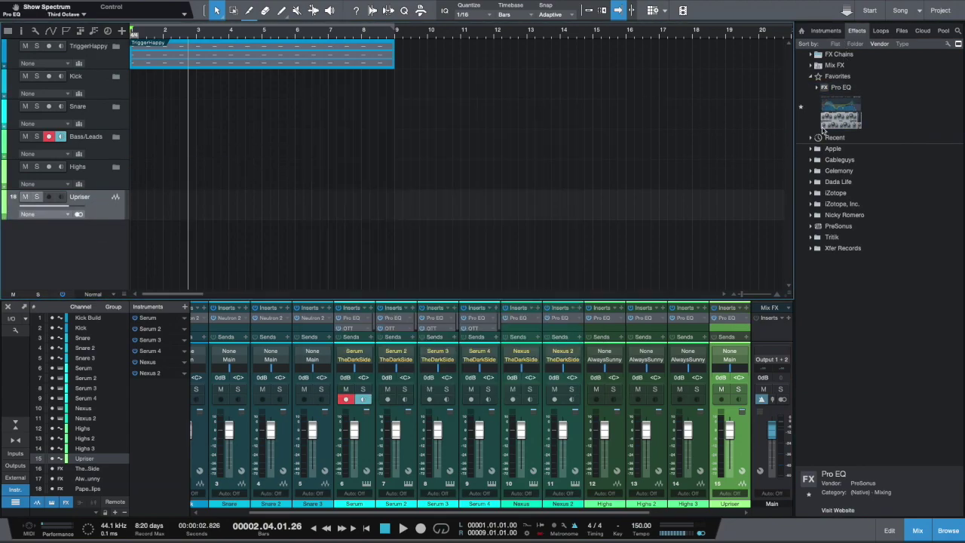
Step: Insert the Xfer Records OTT effect on the Upriser track, lower its Depth to 38 % and close its window
click(813, 249)
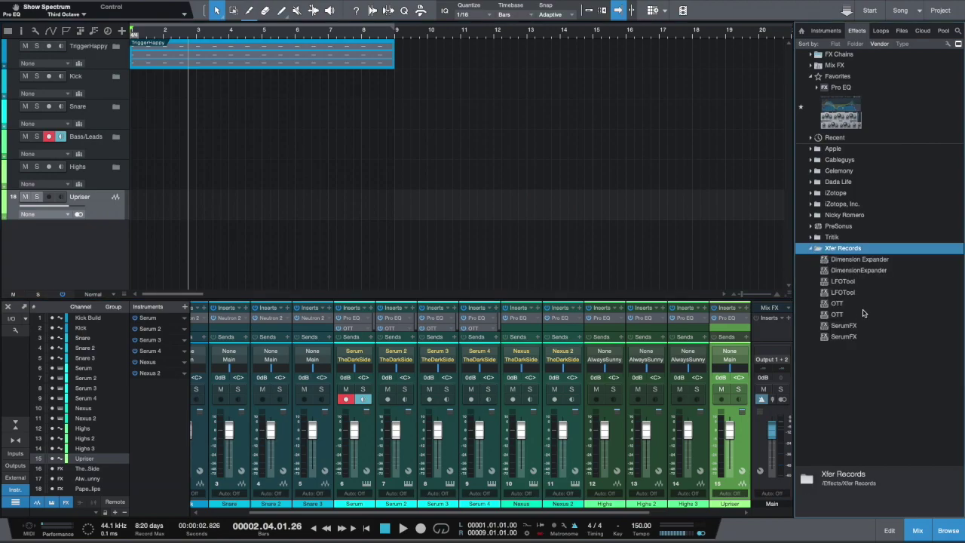
drag(837, 304, 106, 215)
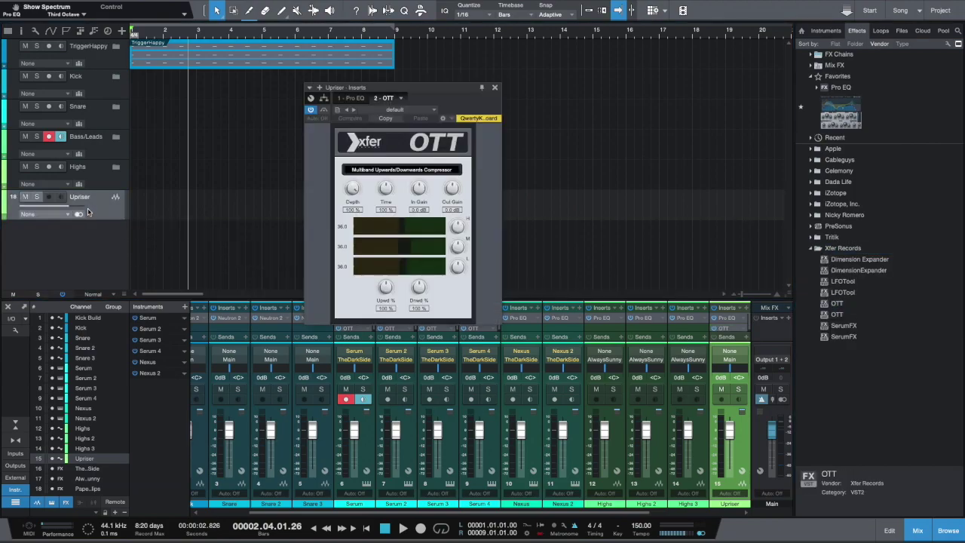
drag(353, 192, 357, 203)
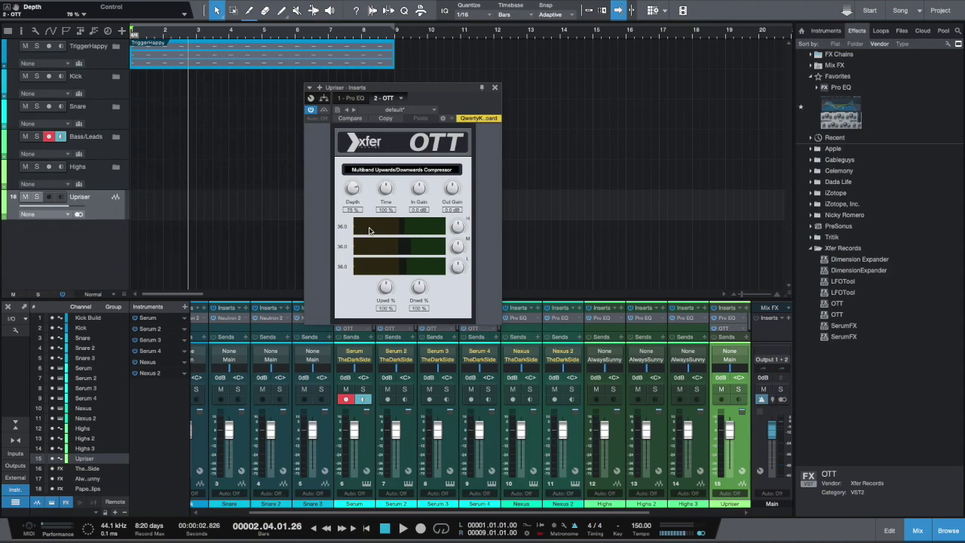
click(496, 88)
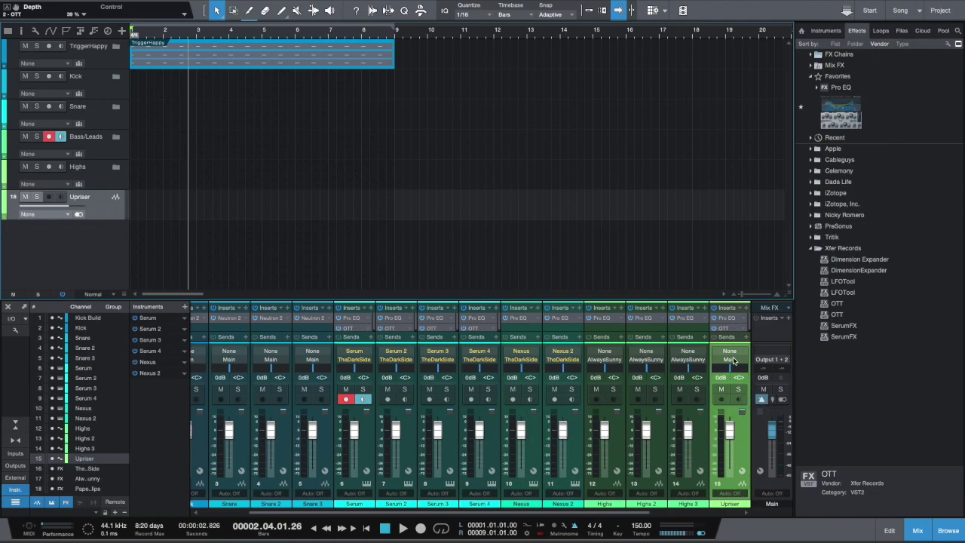
Step: Route the output of the Upriser channel to the AlwaysSunny FX channel
scroll(737, 361, left, 1)
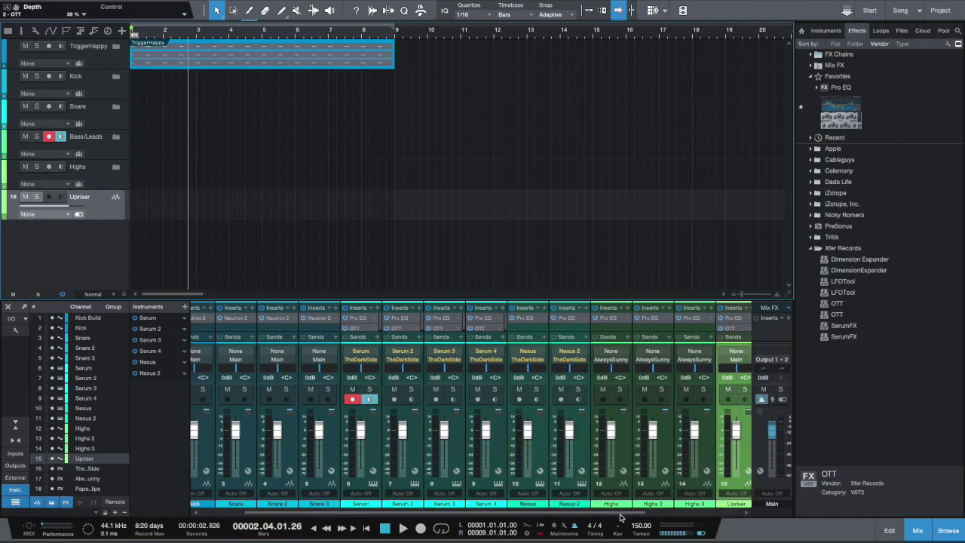
scroll(669, 367, right, 5)
click(663, 360)
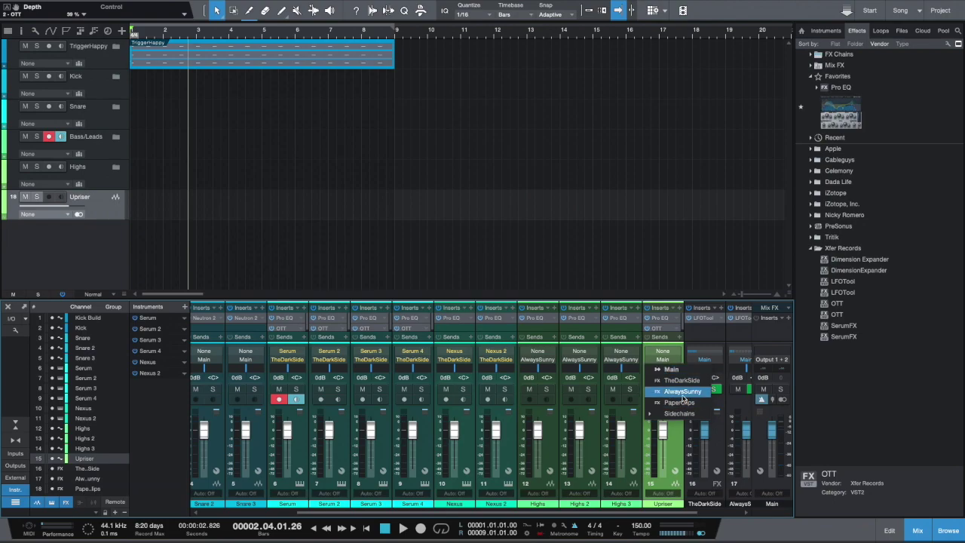
click(683, 393)
Step: Make three complete duplicates of the Upriser track, including its effects and routing, up to Upriser 4
right_click(92, 198)
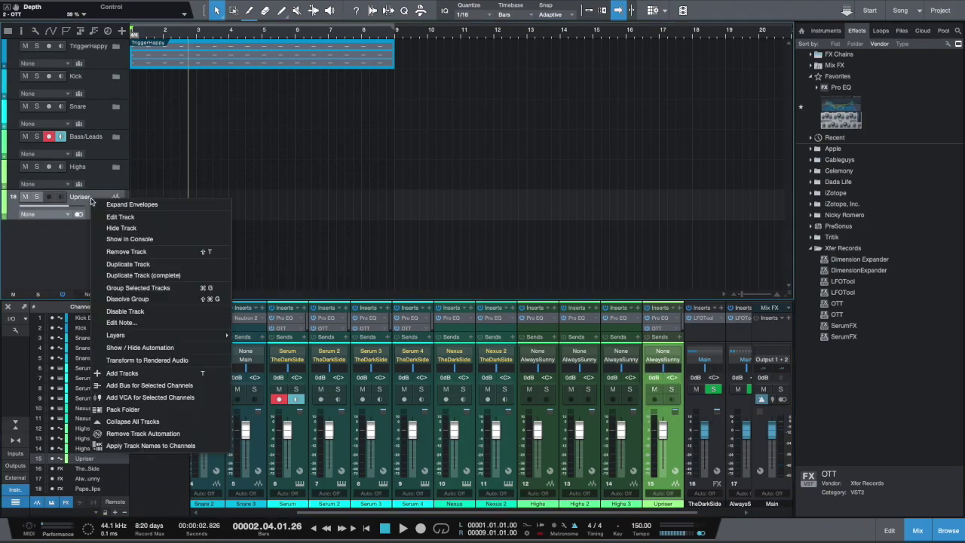
click(166, 276)
right_click(102, 228)
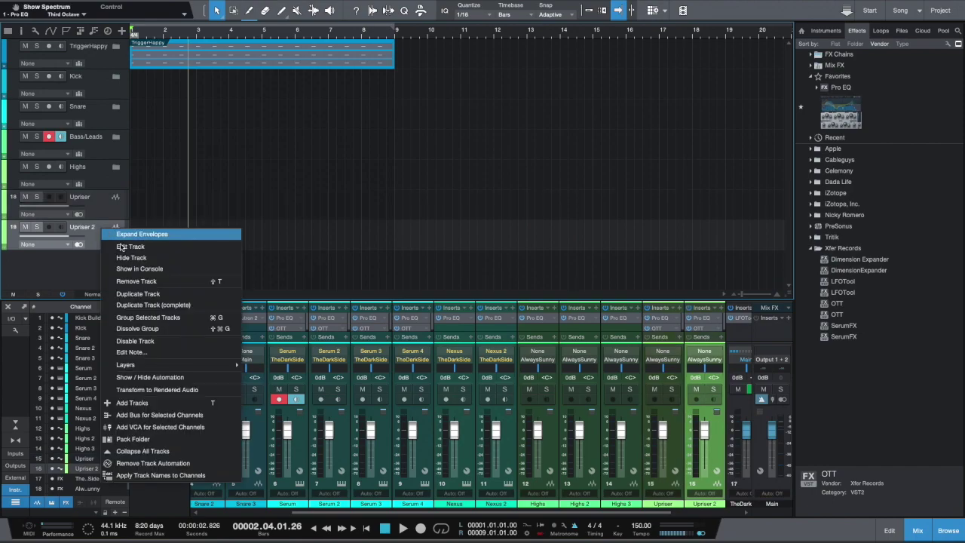
click(170, 306)
right_click(90, 258)
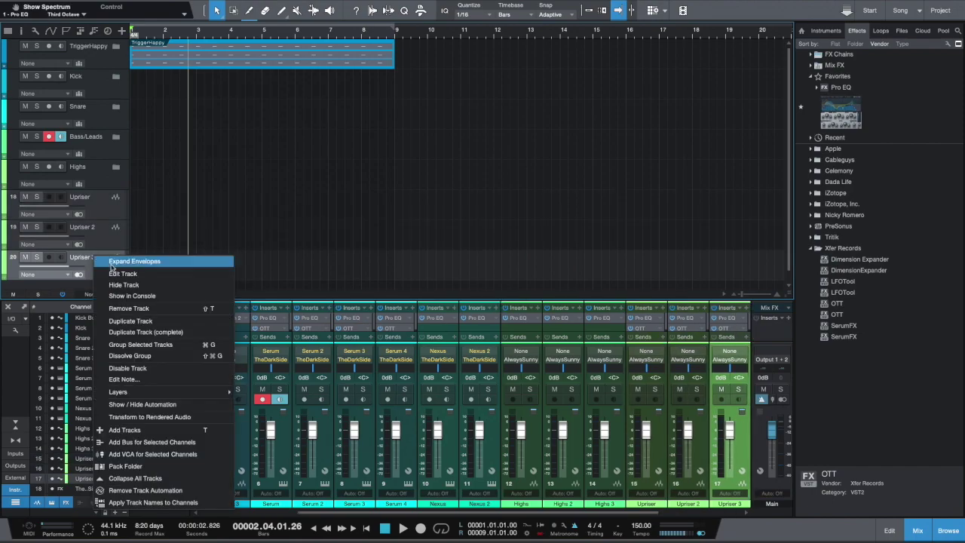
click(162, 334)
Step: Set the track height in the arrangement to Normal
scroll(90, 293, down, 3)
scroll(101, 249, up, 1)
click(91, 294)
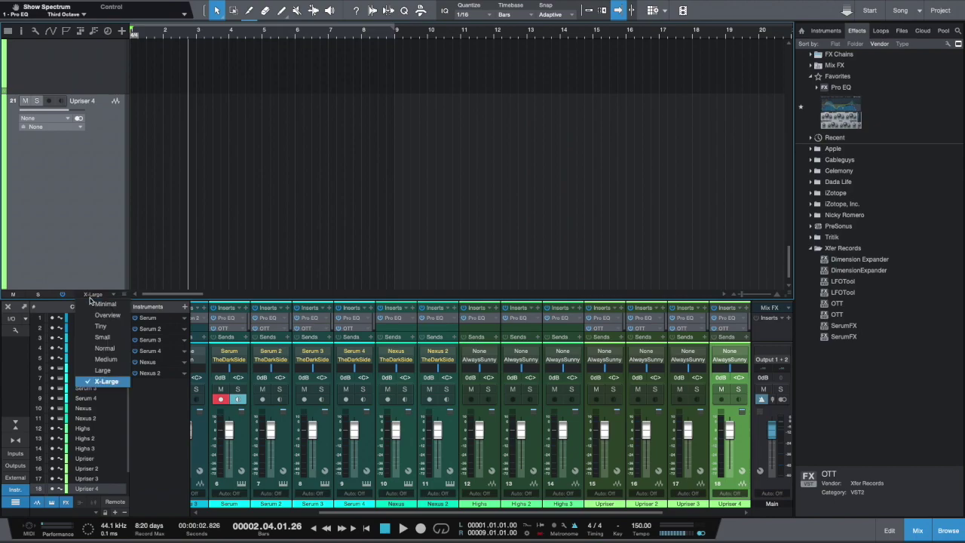
click(114, 348)
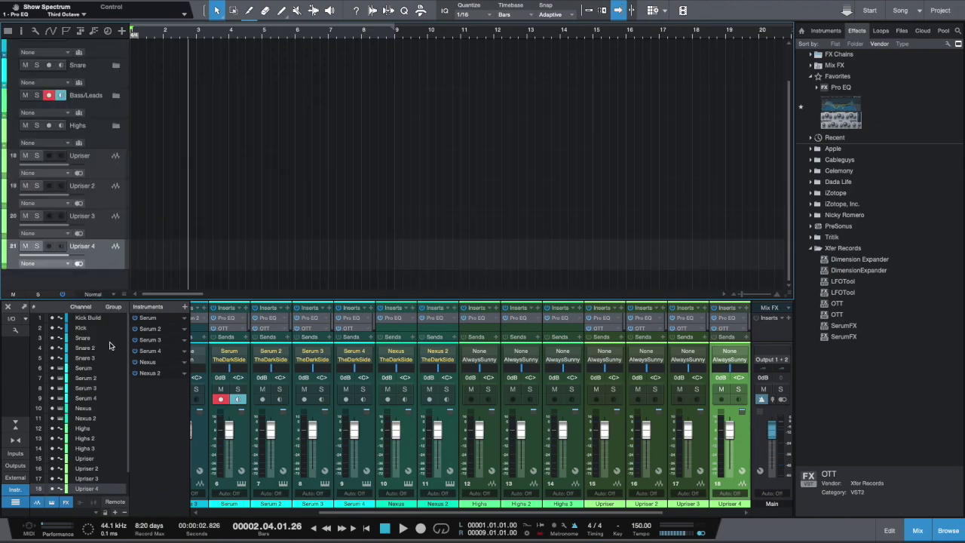
Step: Rename the Upriser 4 track Downriser
double_click(91, 249)
key(BackSpace)
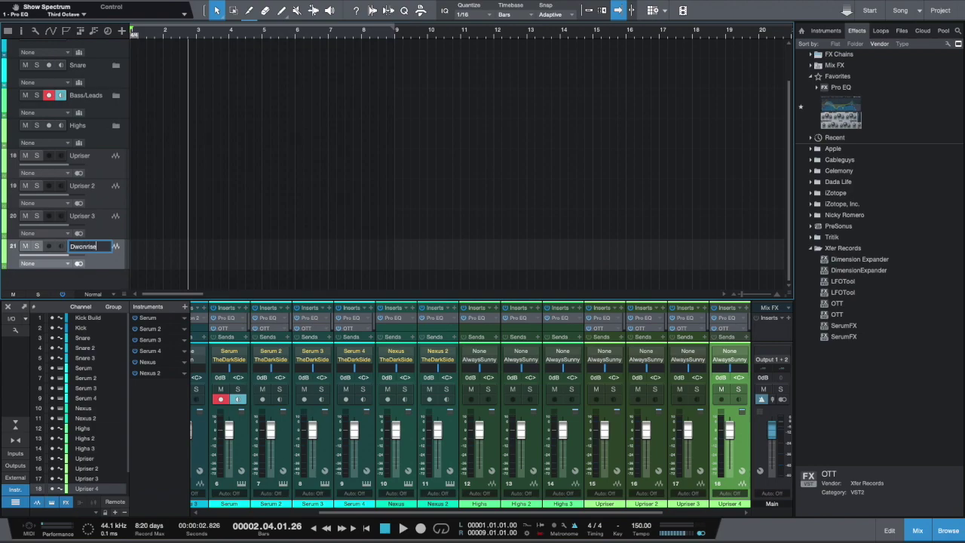
text(Dwonriser)
key(Return)
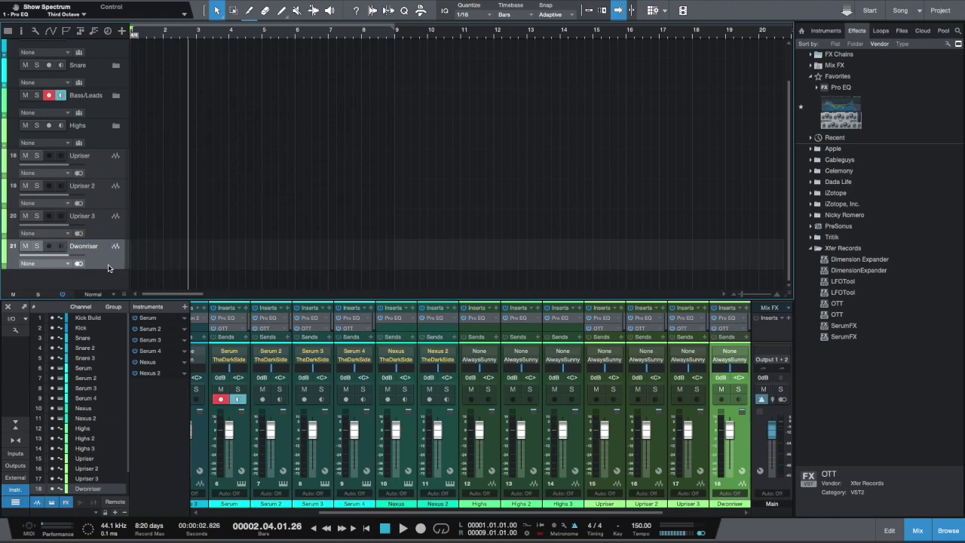
double_click(89, 250)
click(80, 248)
key(BackSpace)
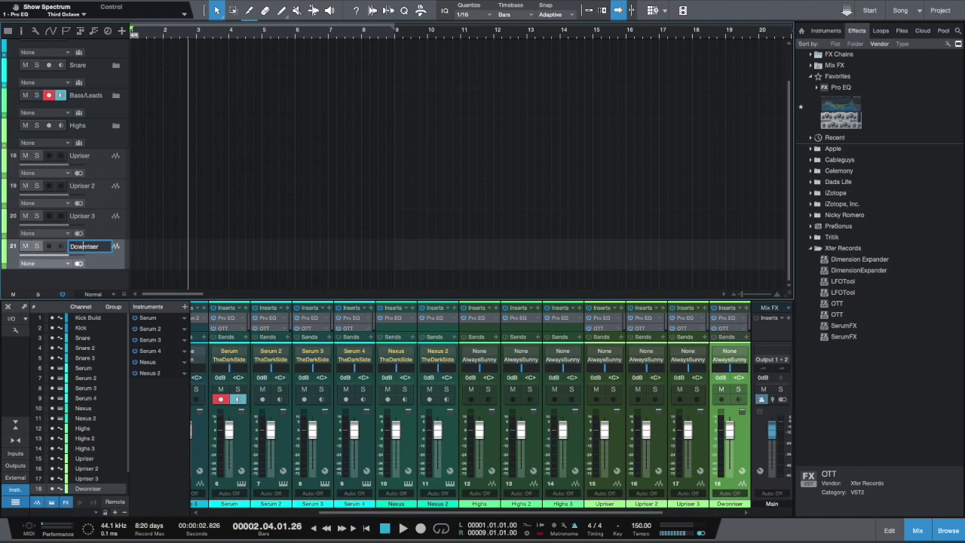
text(w)
key(Return)
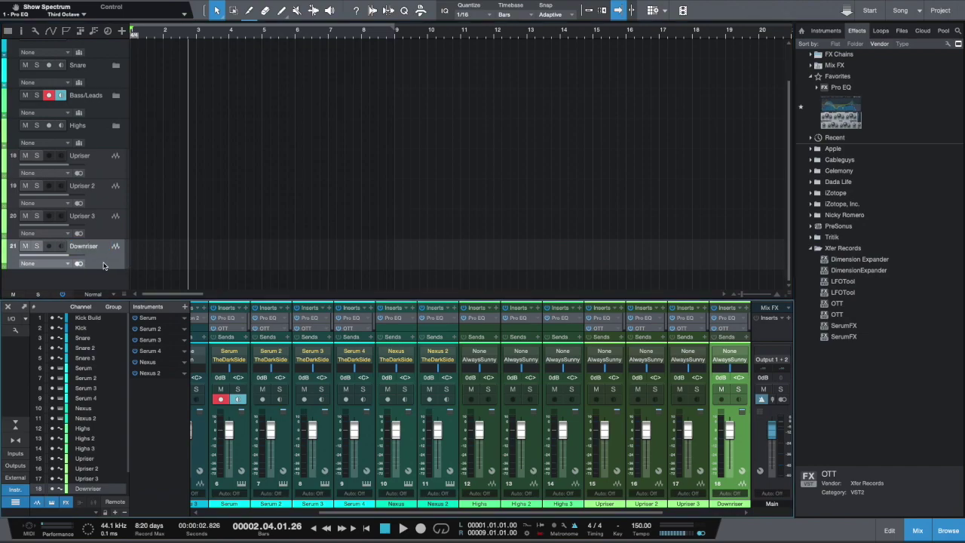
Step: Make three complete duplicates of the Downriser track, up to Downriser 4
right_click(89, 251)
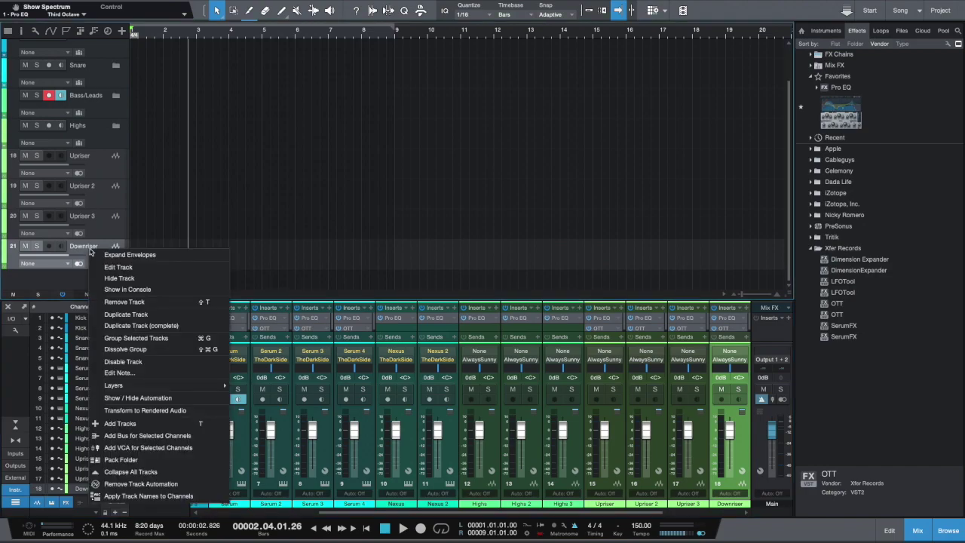
click(140, 325)
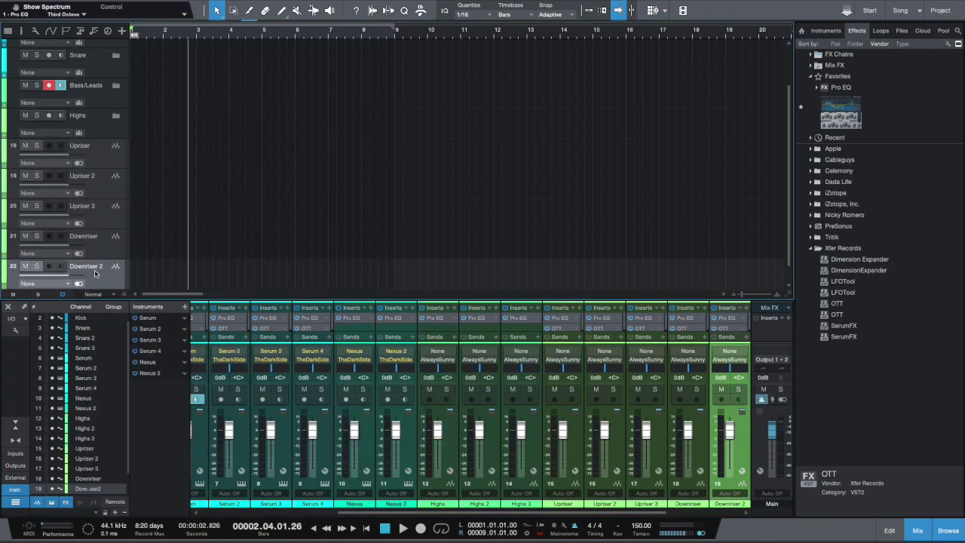
right_click(95, 268)
click(148, 346)
right_click(99, 268)
click(160, 344)
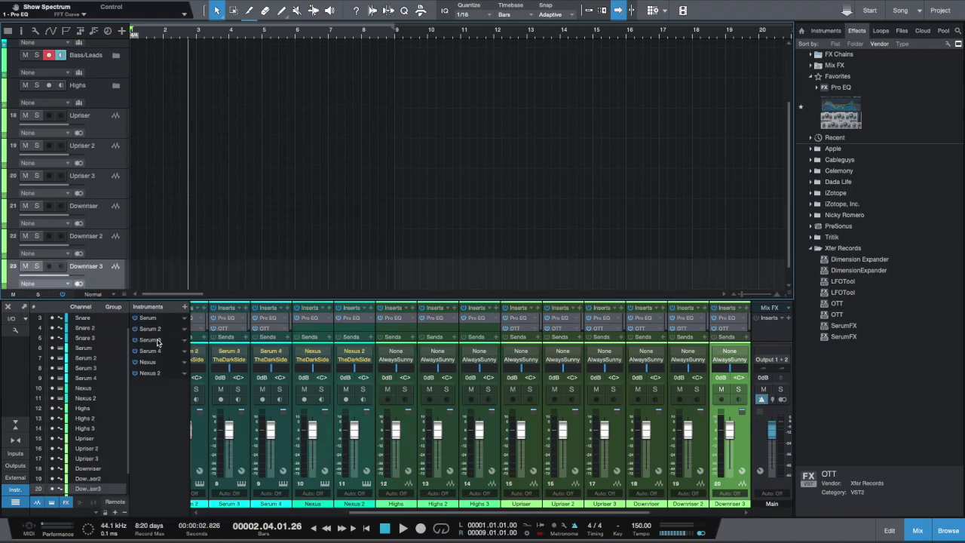
Step: Rename the Downriser 4 track Other FX and make one complete duplicate of it
double_click(96, 268)
key(BackSpace)
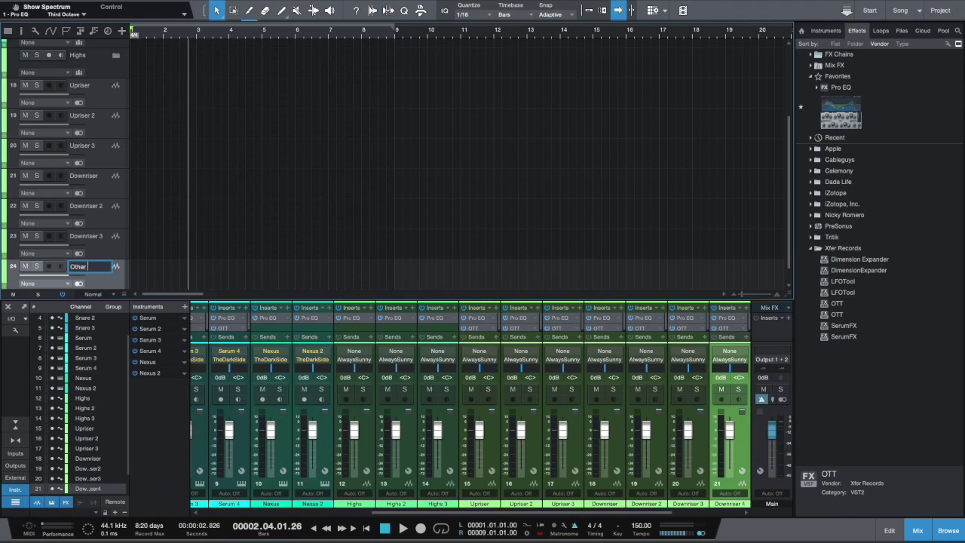
key(Return)
right_click(98, 269)
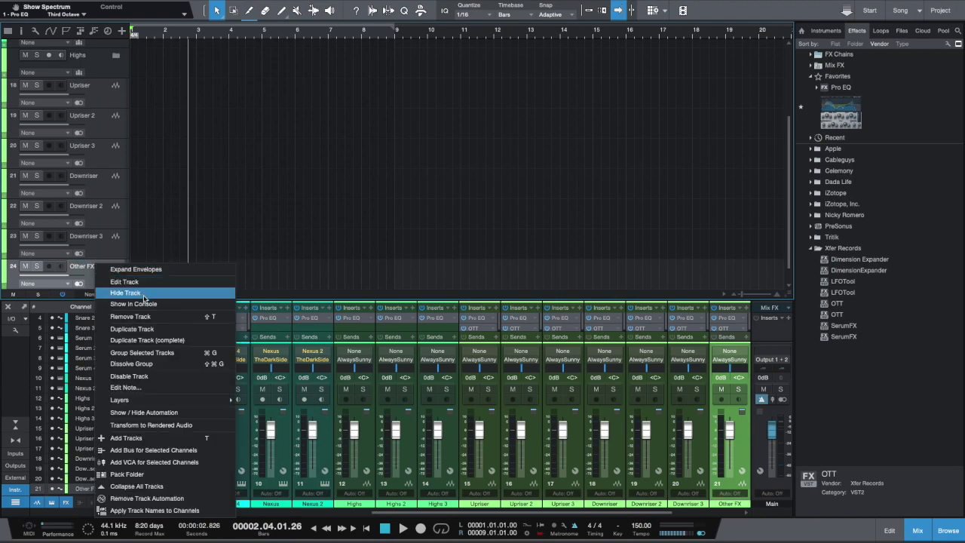
click(147, 340)
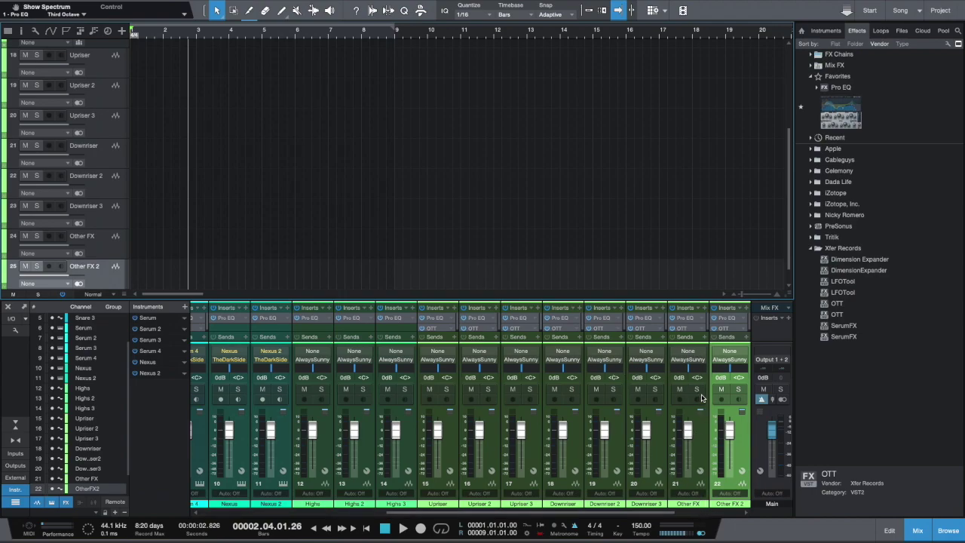
Step: Route the outputs of the Other FX and Other FX 2 channels to the PaperClips FX channel
click(688, 360)
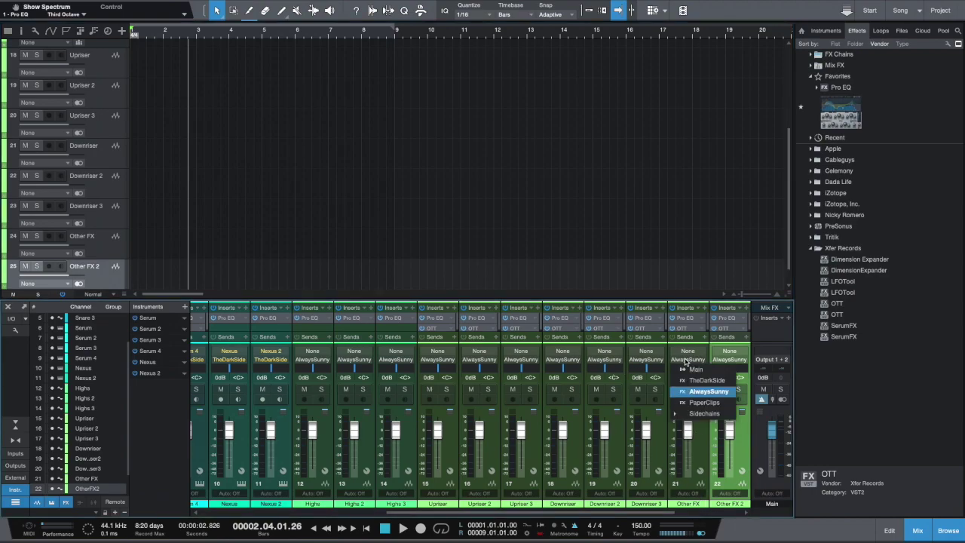
click(708, 405)
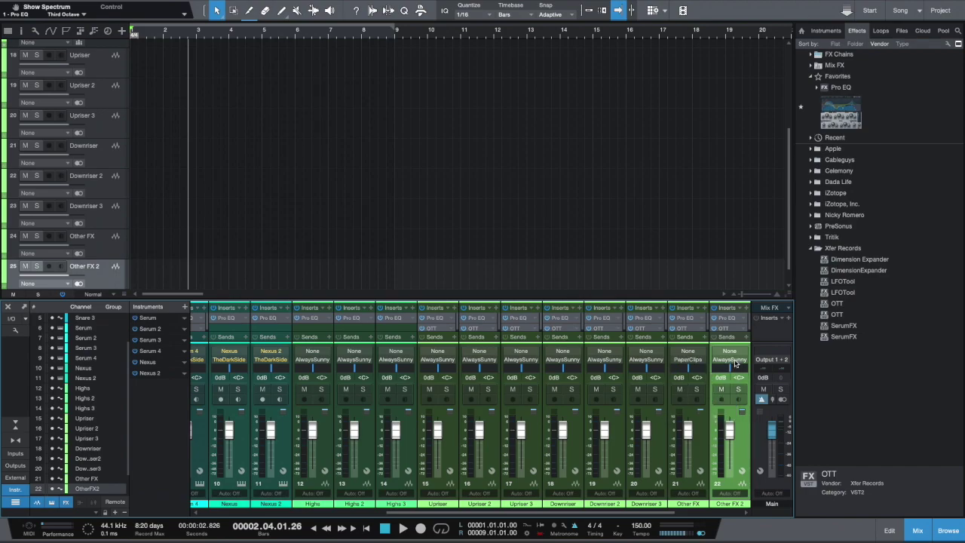
click(736, 360)
click(749, 405)
Step: Pack all Upriser, Downriser and Other FX tracks into a folder and name the folder Effects
click(914, 532)
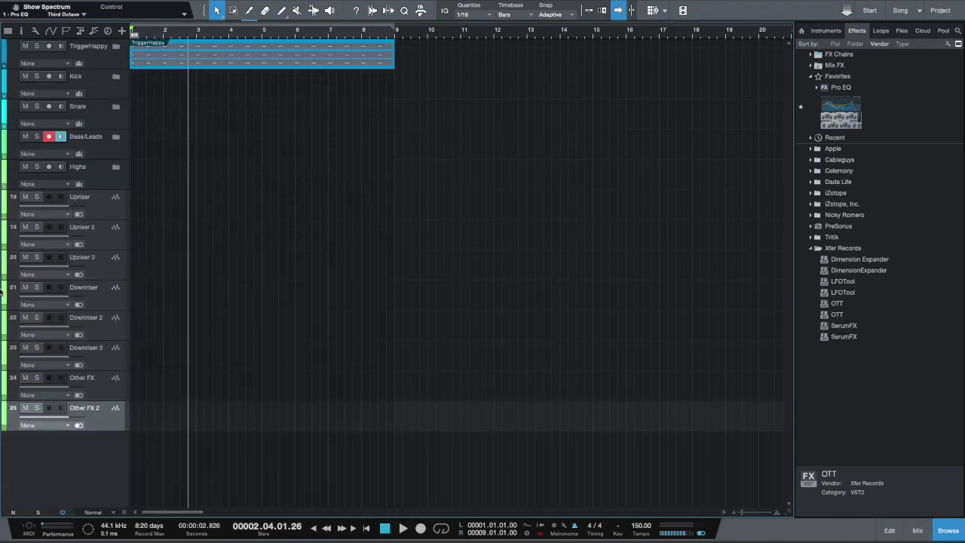
drag(96, 404, 93, 212)
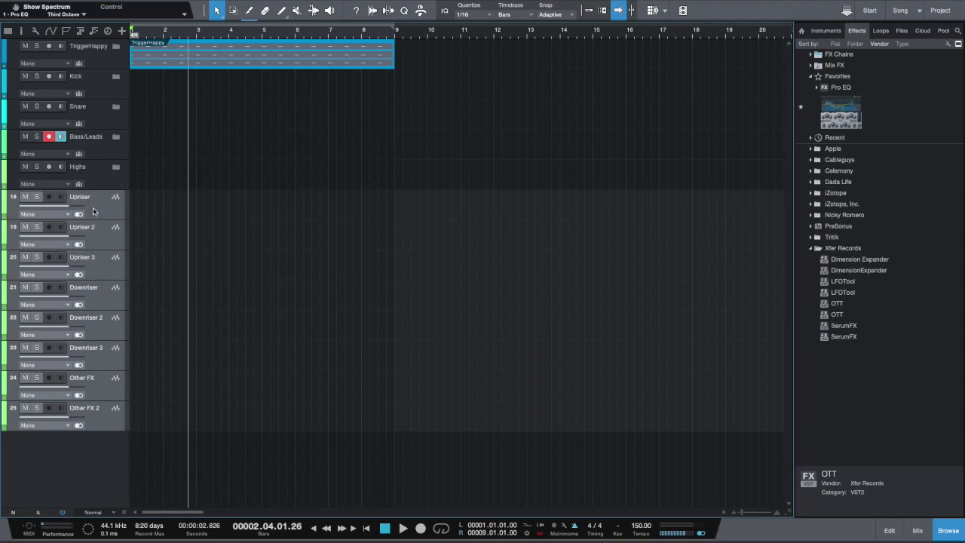
right_click(93, 211)
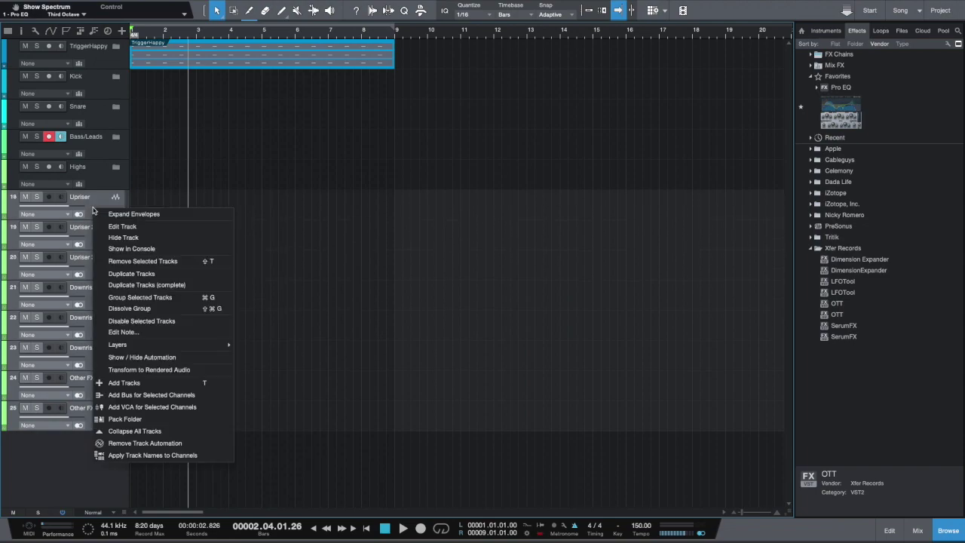
click(138, 419)
double_click(86, 198)
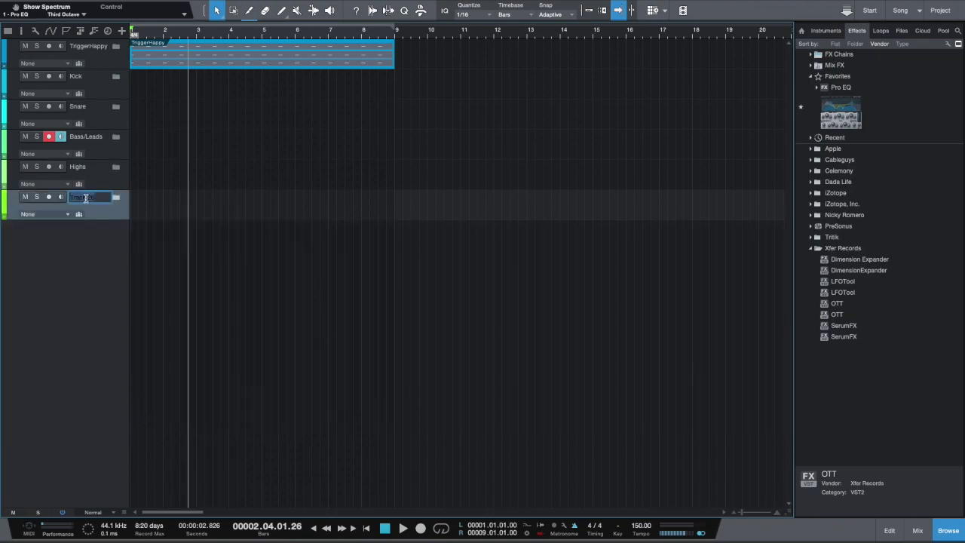
text(E)
key(Return)
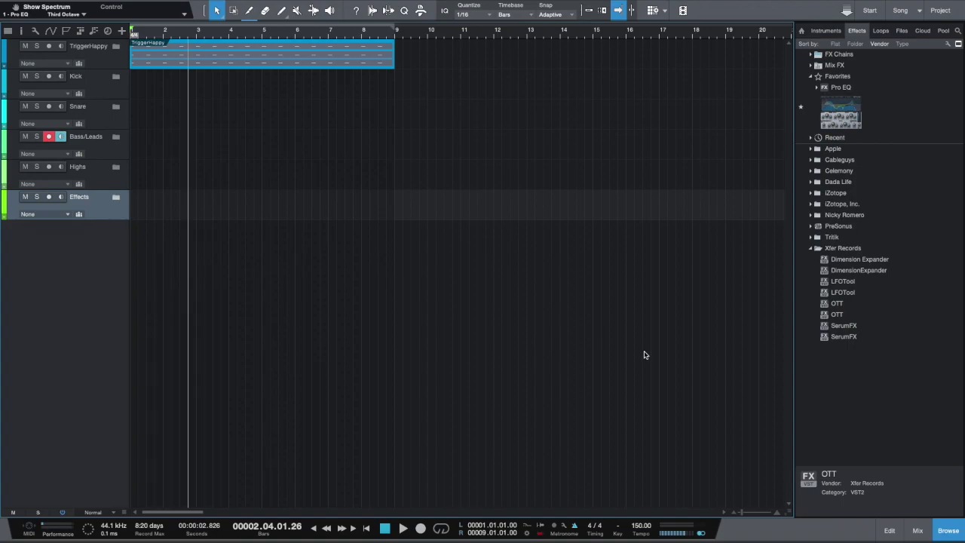
Step: Insert the iZotope Ozone 8 effect on the Main output channel and close its window
click(918, 530)
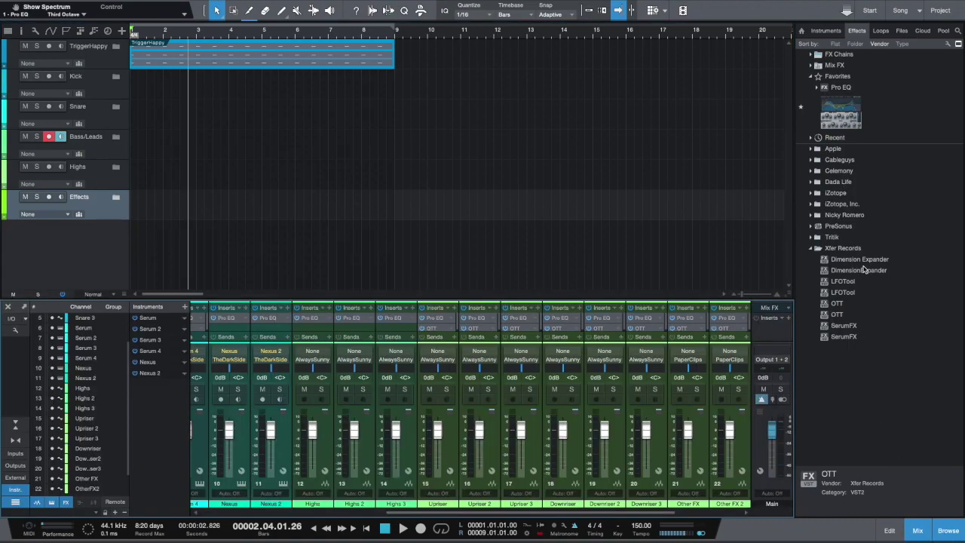
click(812, 203)
scroll(857, 307, down, 3)
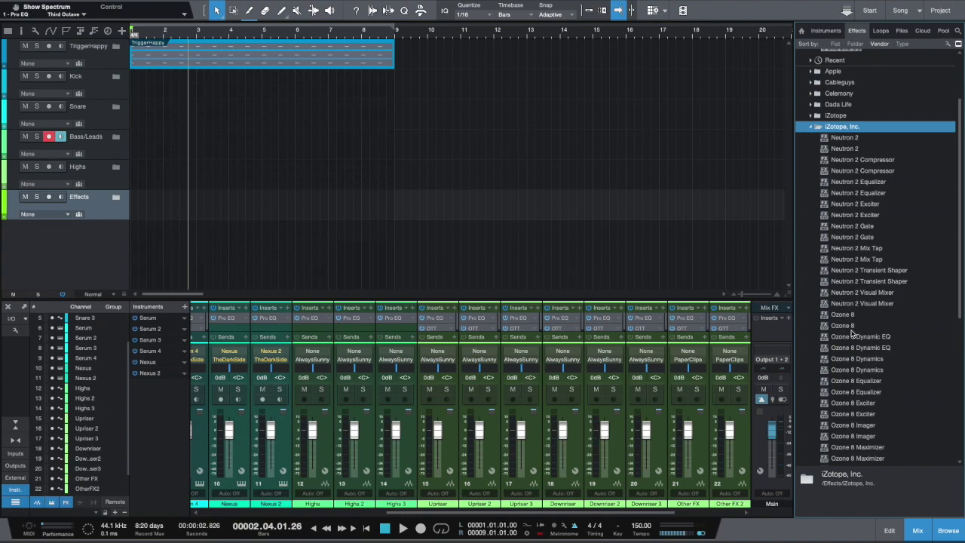
drag(844, 326, 771, 335)
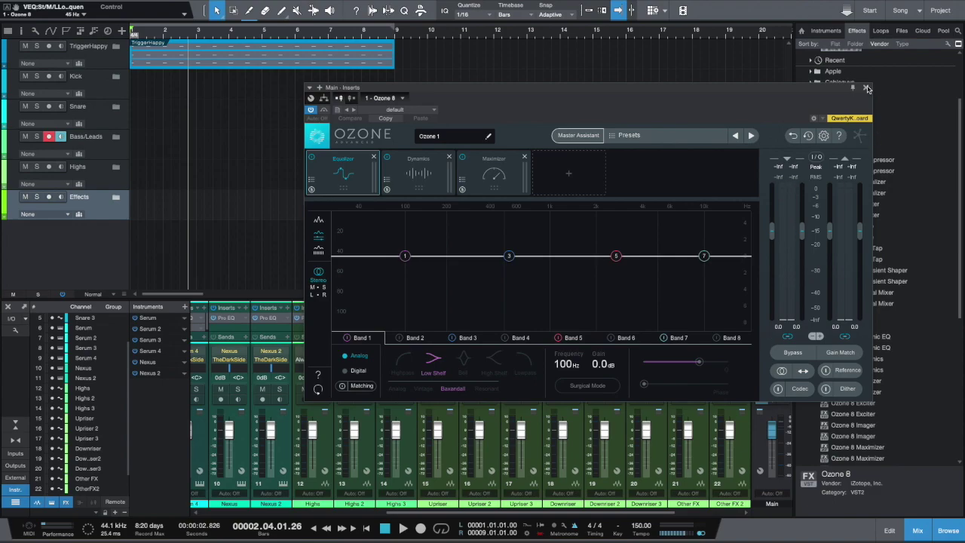
click(867, 89)
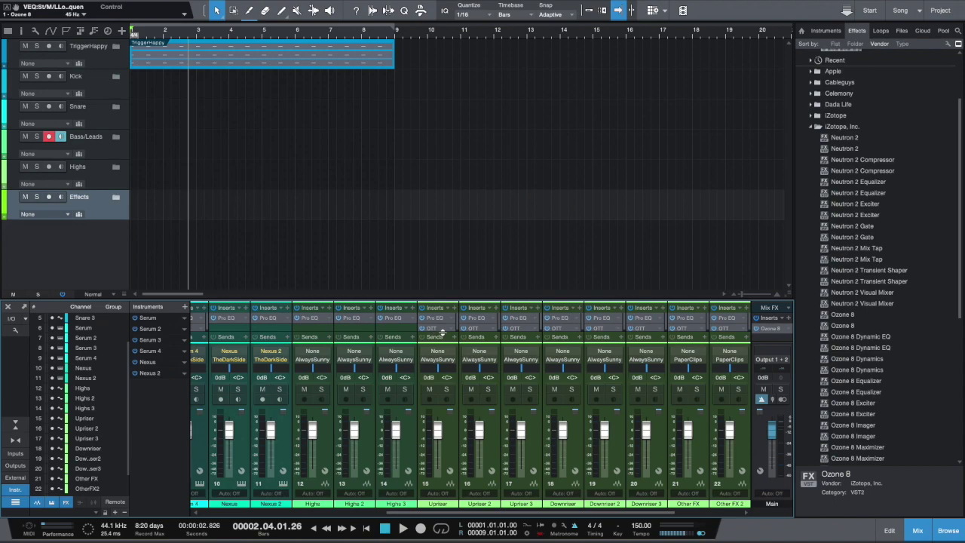
Step: Hide the mixer console and the browser so only the arrangement with the track folders is shown
click(918, 530)
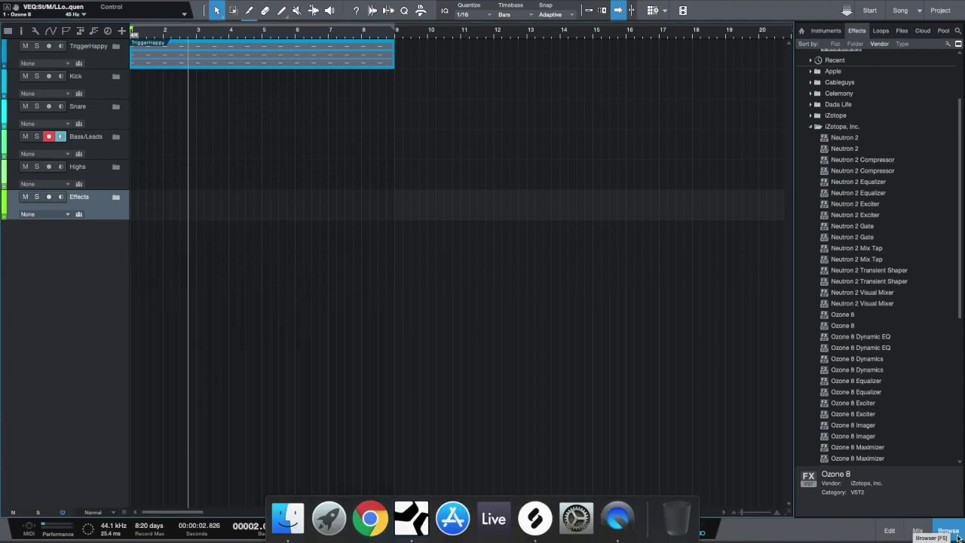
click(955, 535)
Step: Examine the title, description and icon options for saving the song as a template, and cancel without saving
click(80, 5)
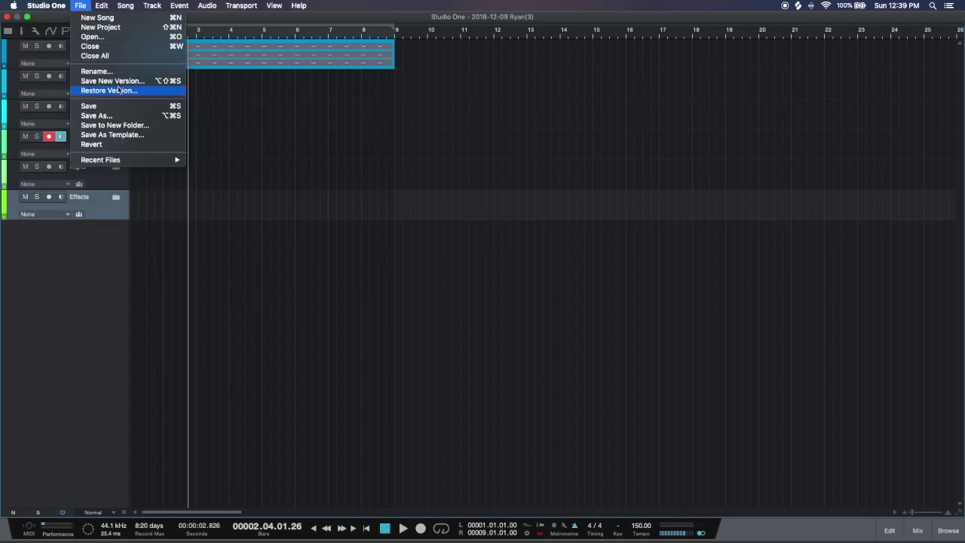
click(112, 134)
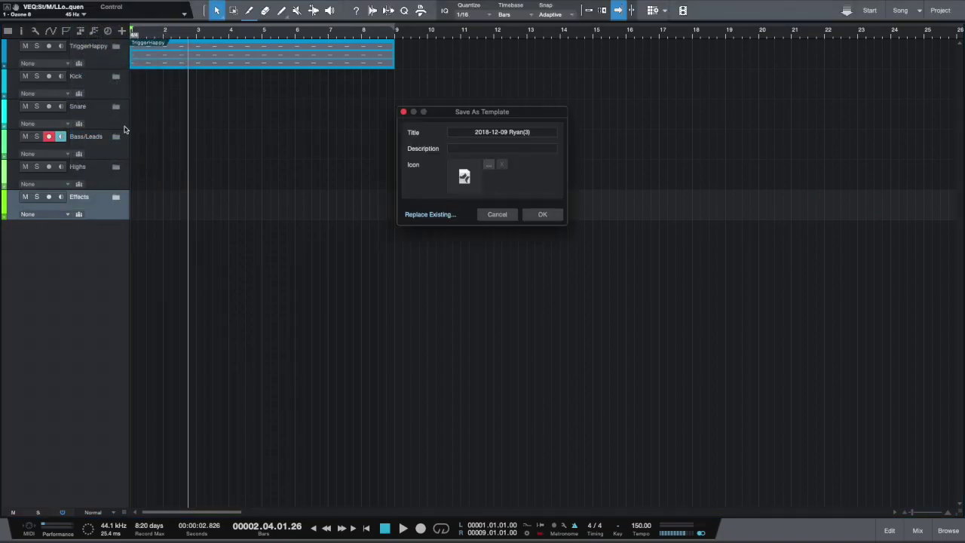
click(494, 134)
click(485, 152)
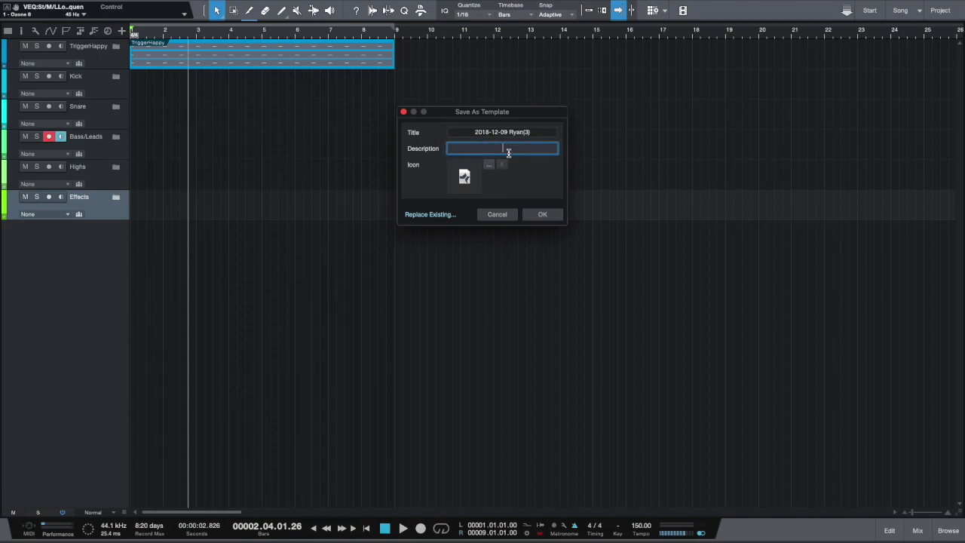
click(493, 185)
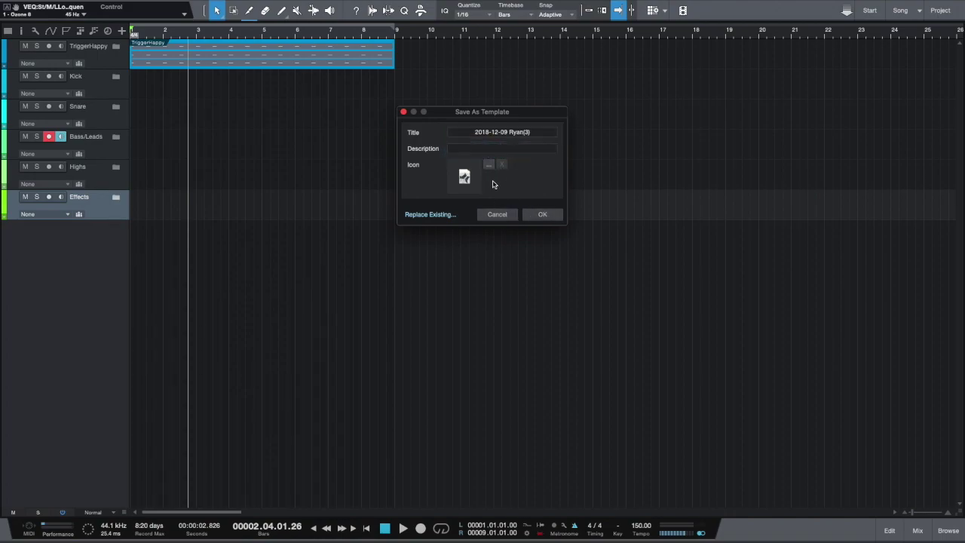
click(489, 168)
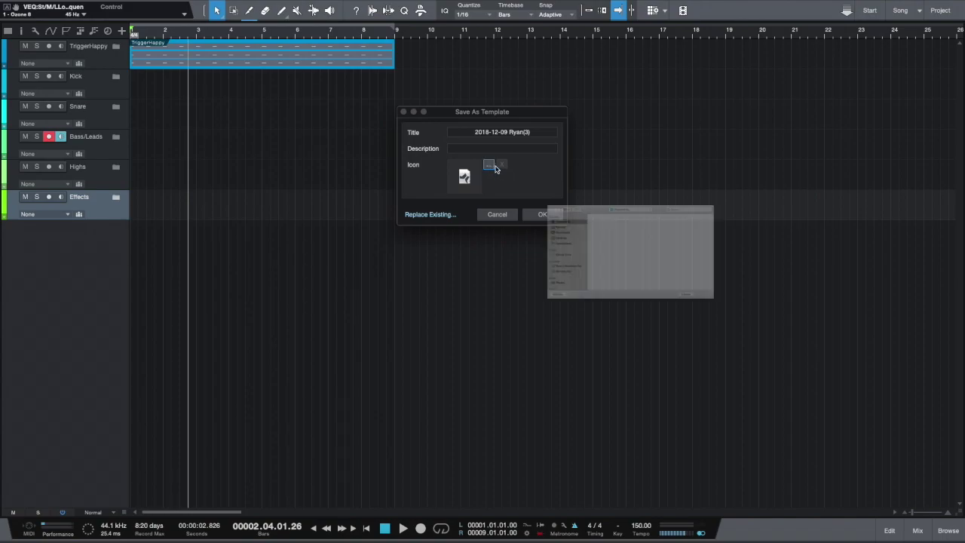
click(762, 353)
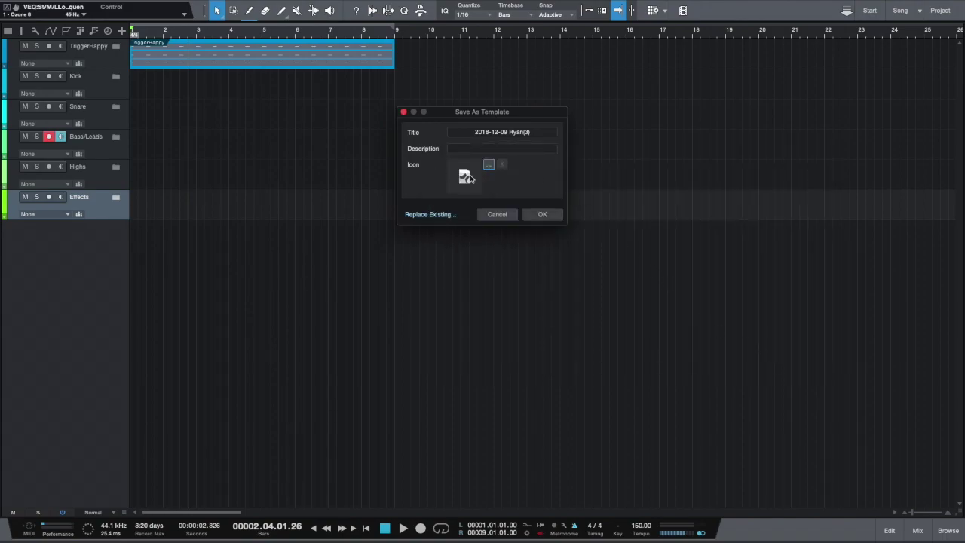
click(494, 216)
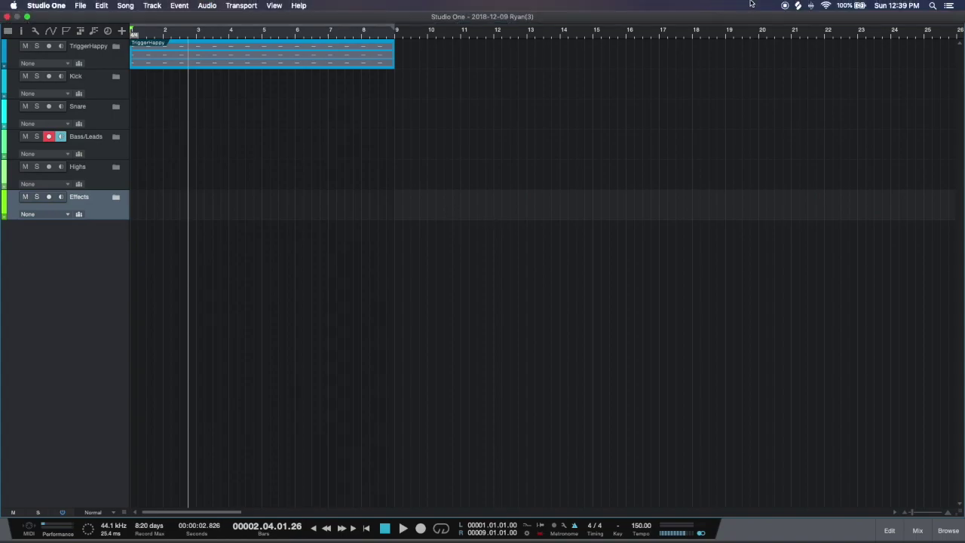
mouse_move(743, 4)
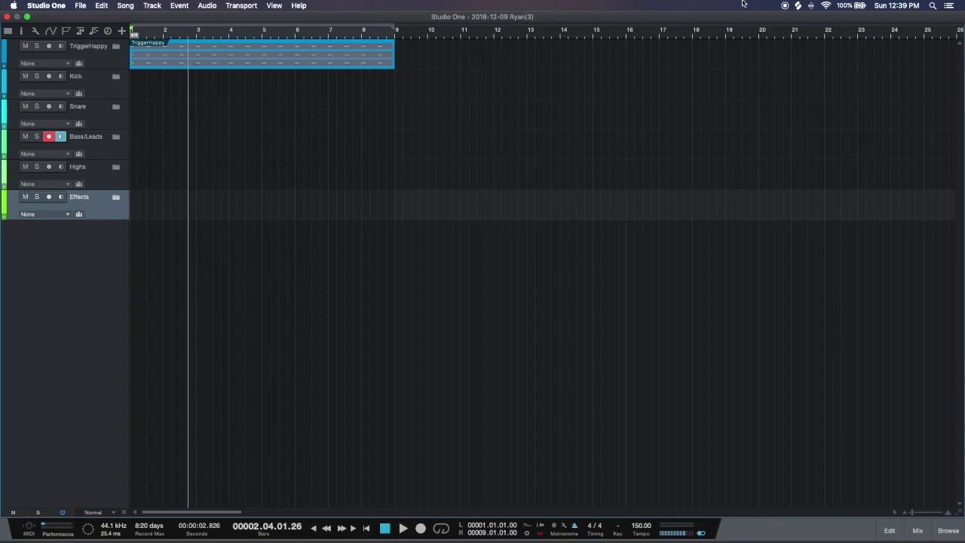